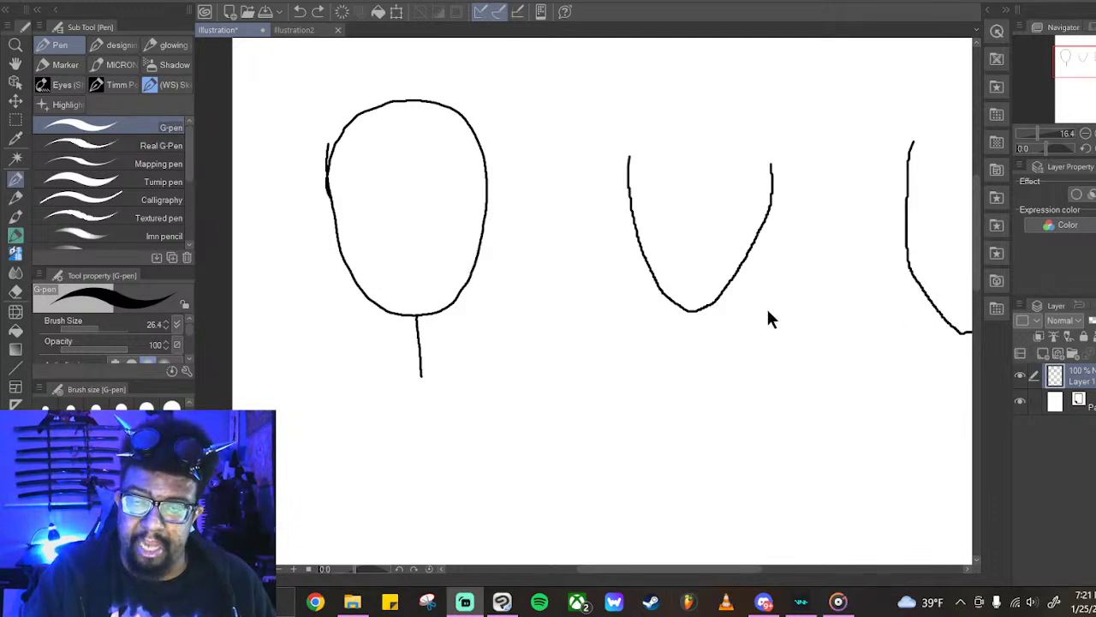
Draw a short neck line under the middle head shape, and a vertical centre line with four horizontal feature guides inside the oval head
drag(691, 312, 692, 349)
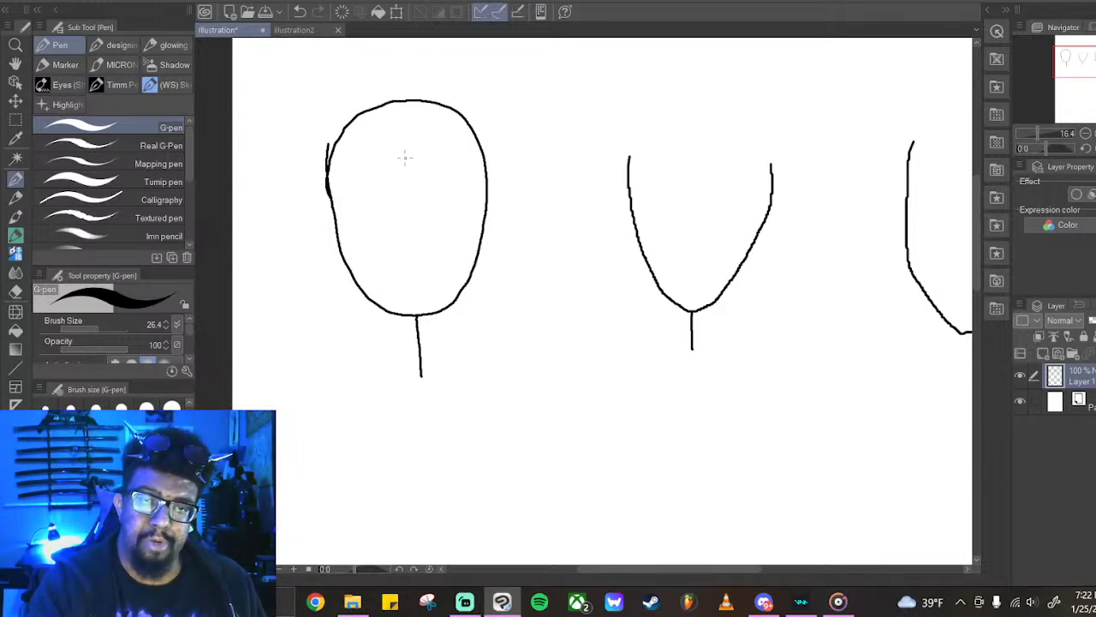
drag(406, 147, 418, 305)
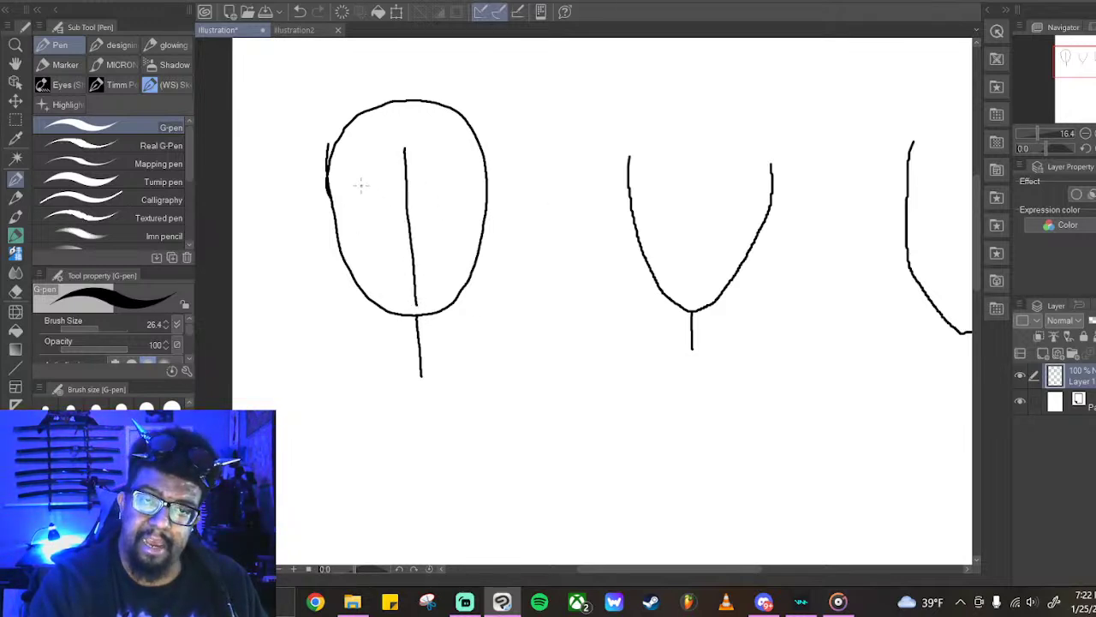
drag(358, 189, 470, 182)
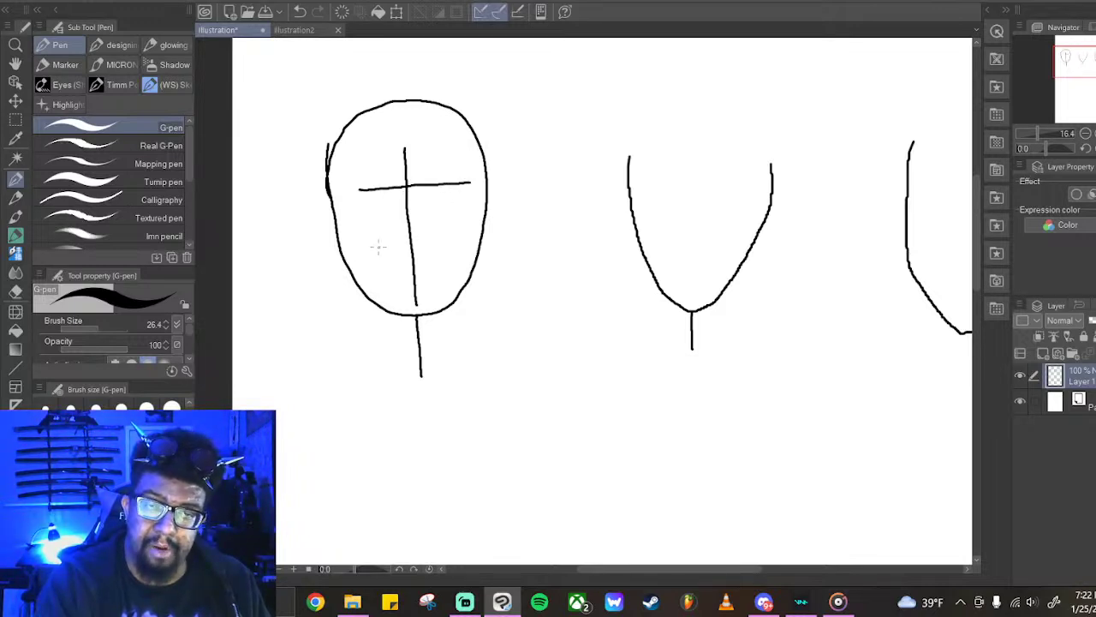
drag(375, 242, 459, 235)
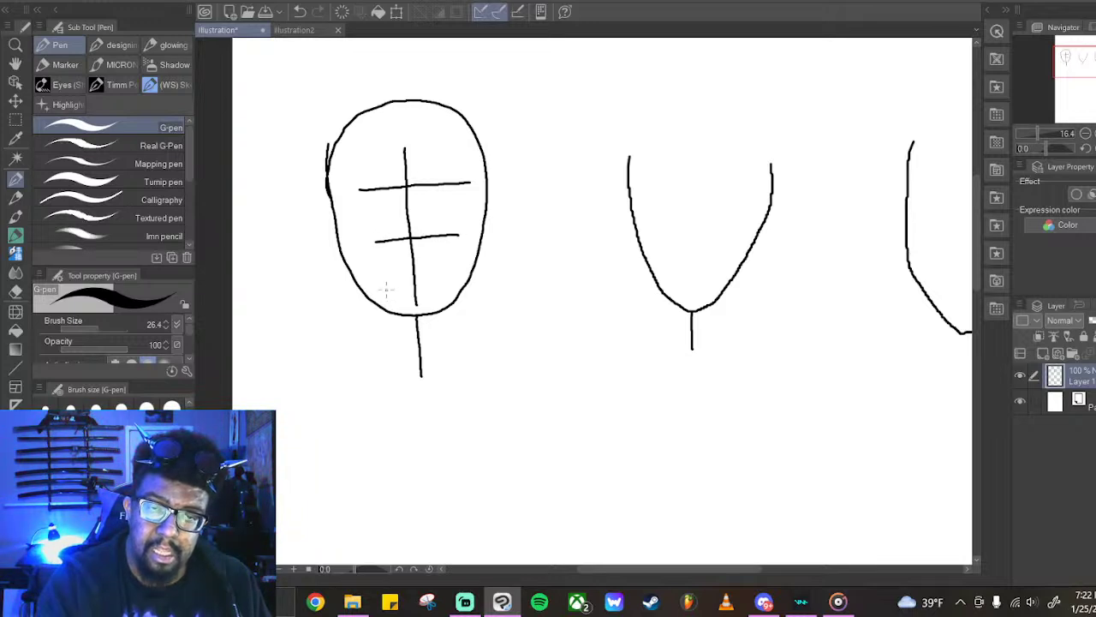
drag(397, 280, 442, 275)
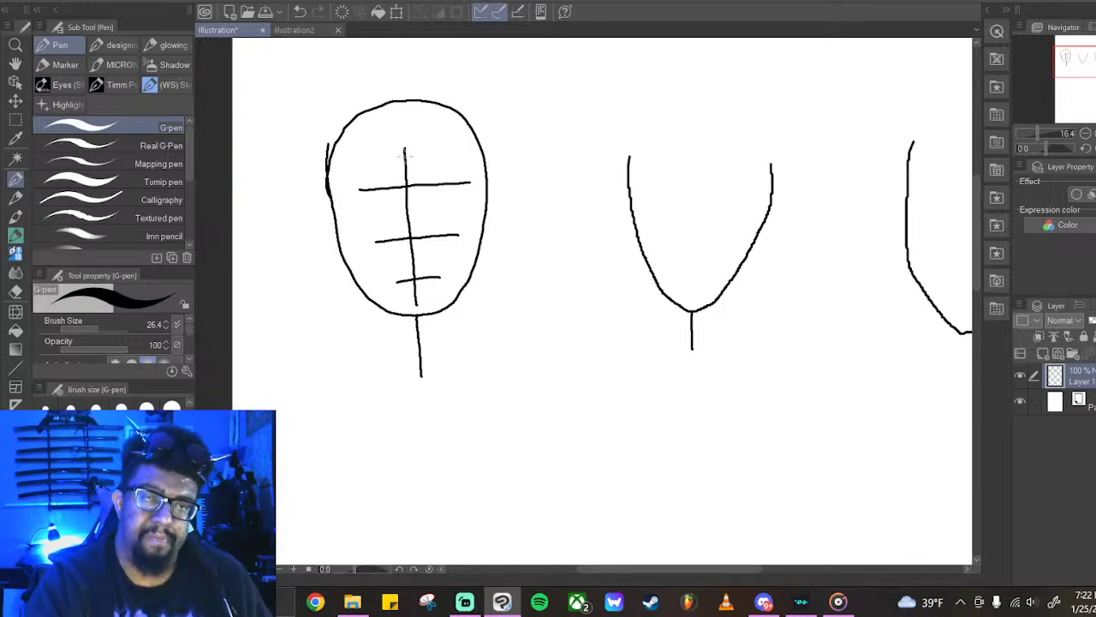
drag(385, 151, 432, 146)
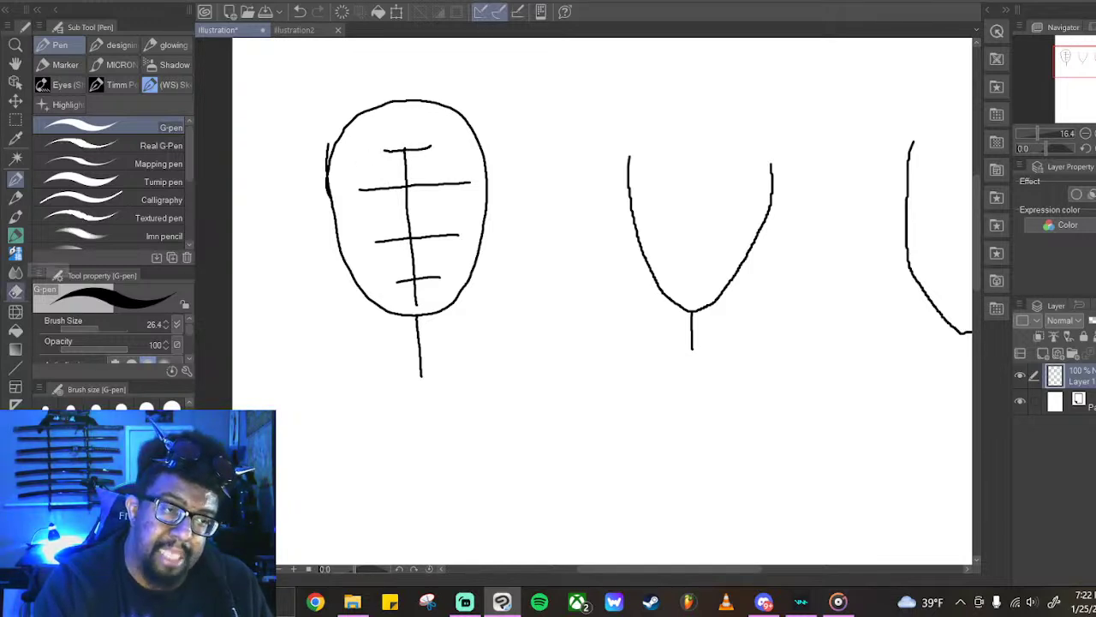
Erase the upper end of the oval head's vertical guide just below the top guide, using the Hard eraser at size 17
click(15, 290)
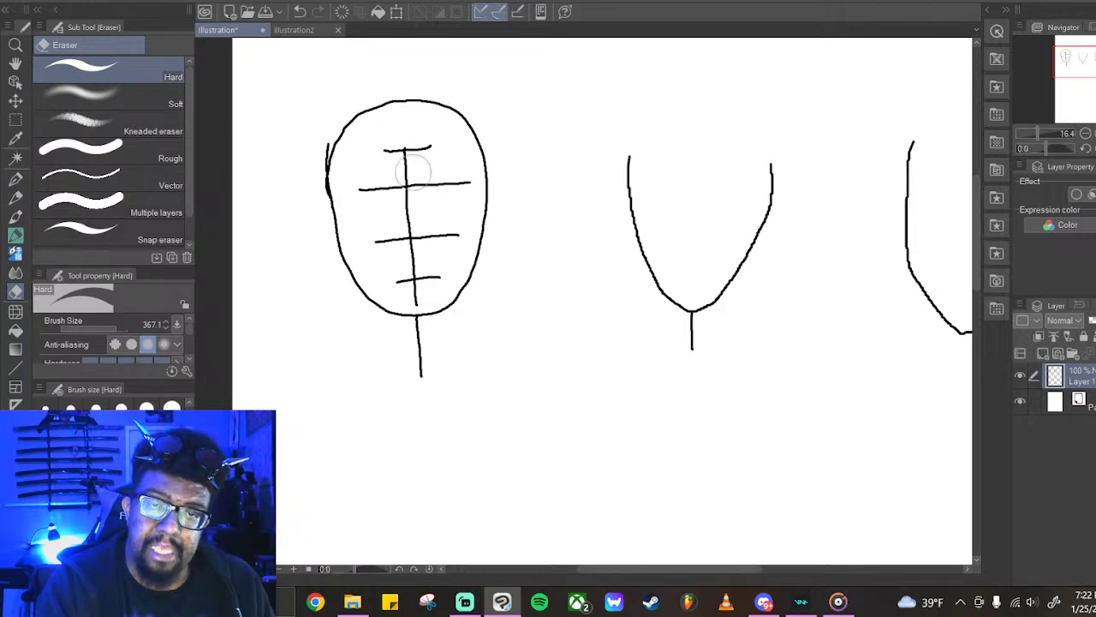
click(96, 408)
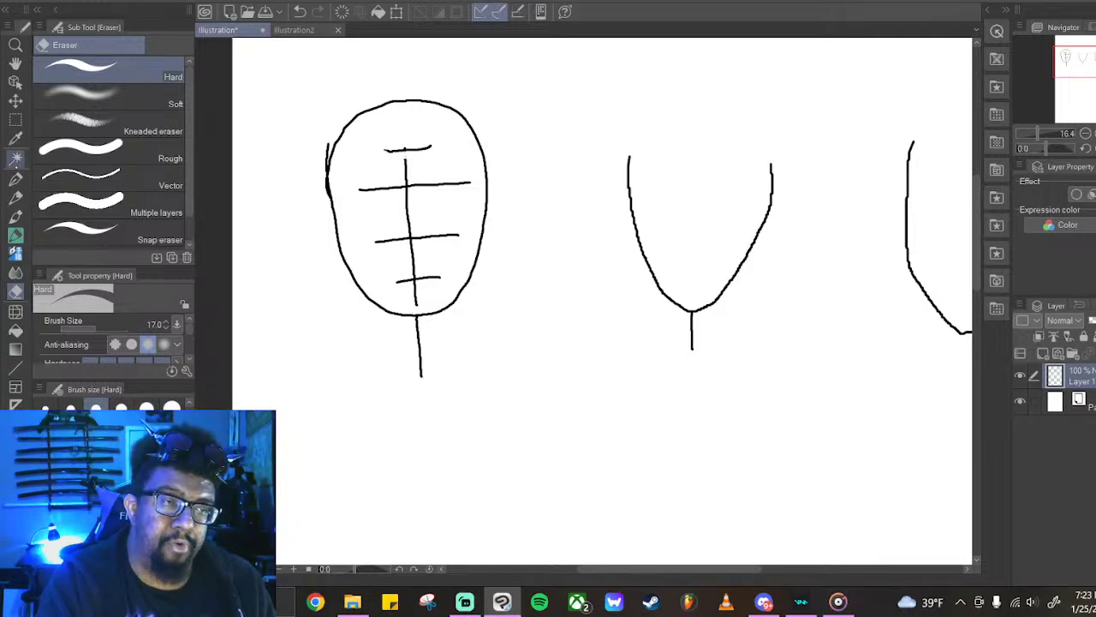
Draw an angular hairline across the oval head's forehead and two arched brows above the eye guide with the G-pen
click(15, 178)
mouse_move(402, 149)
mouse_down()
mouse_move(364, 151)
mouse_move(334, 213)
mouse_up()
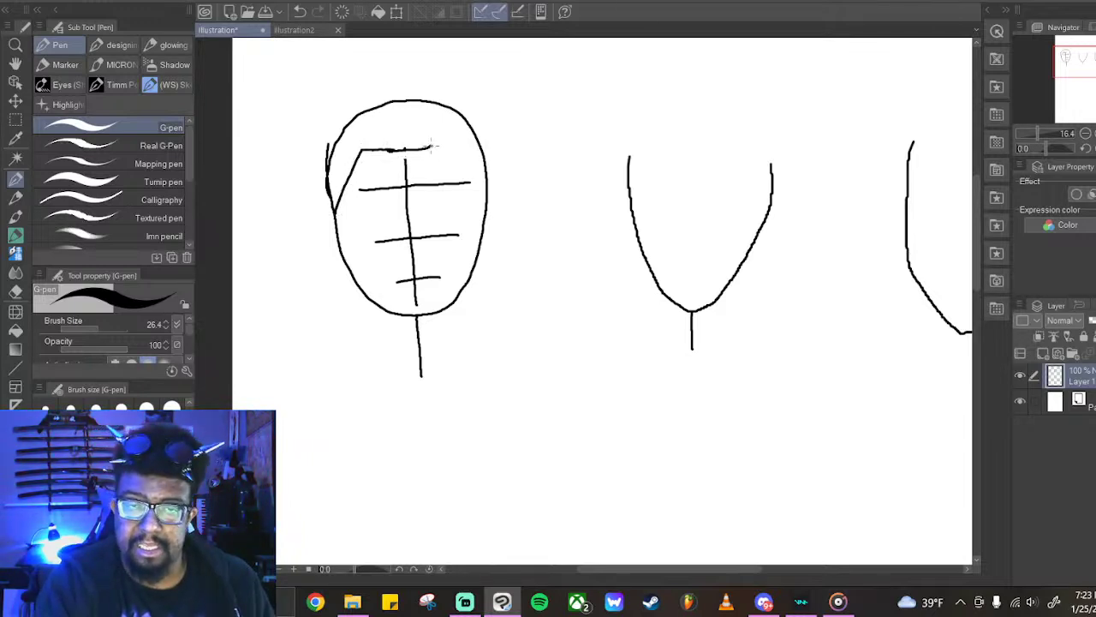
mouse_move(433, 147)
mouse_down()
mouse_move(458, 158)
mouse_move(487, 197)
mouse_up()
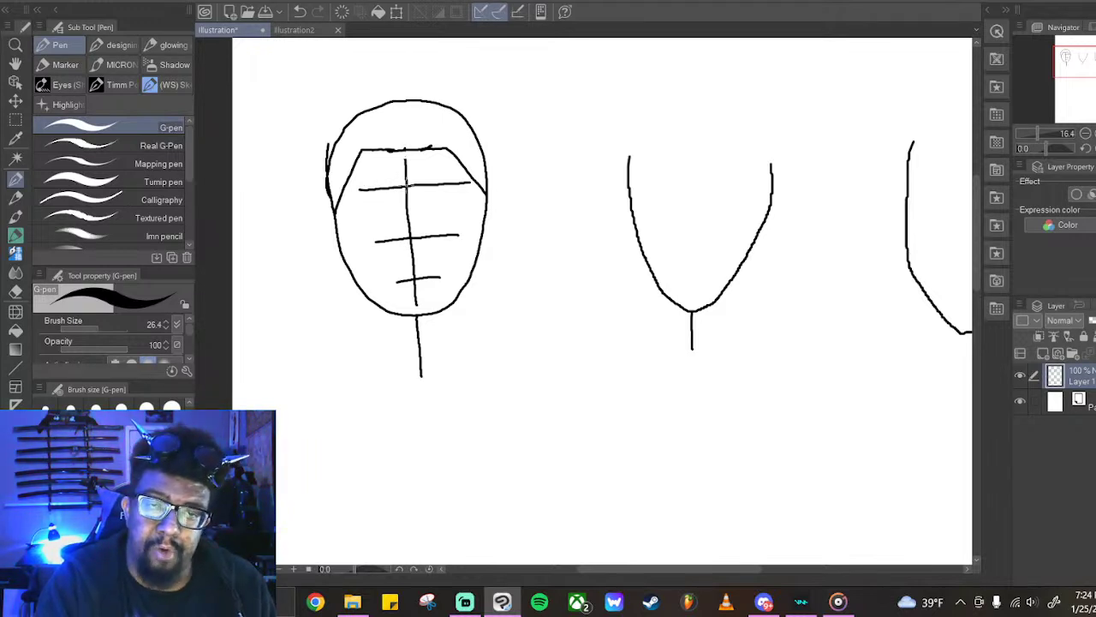
mouse_move(404, 181)
mouse_down()
mouse_move(363, 180)
mouse_move(469, 182)
mouse_up()
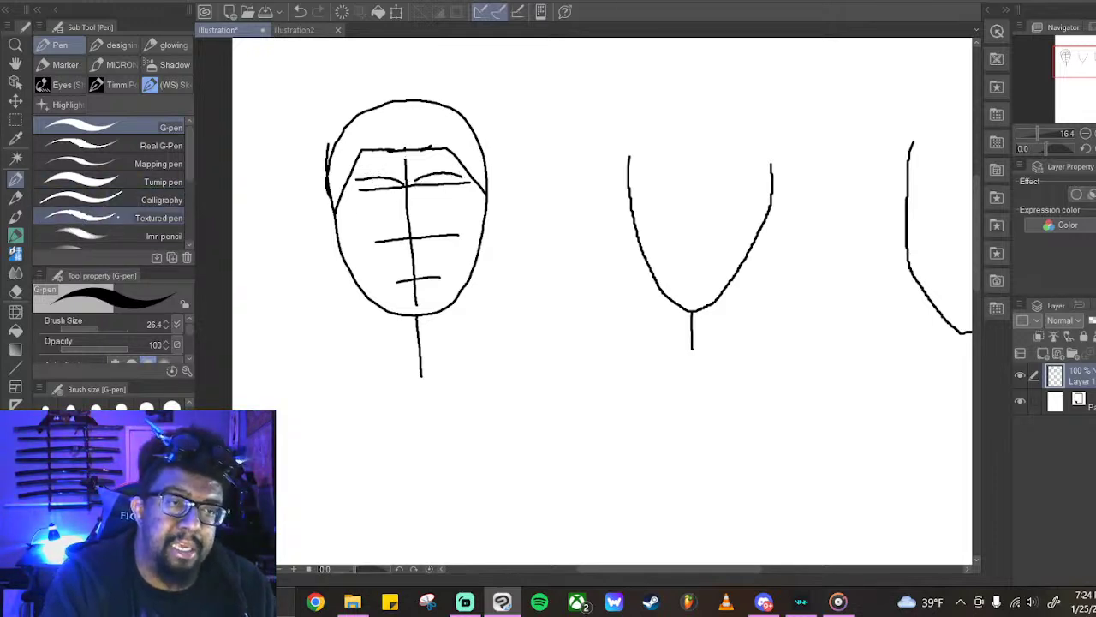
Try sketching small hair strokes on the left brow with the 入り抜きペン brush at size 25, and undo them
click(168, 84)
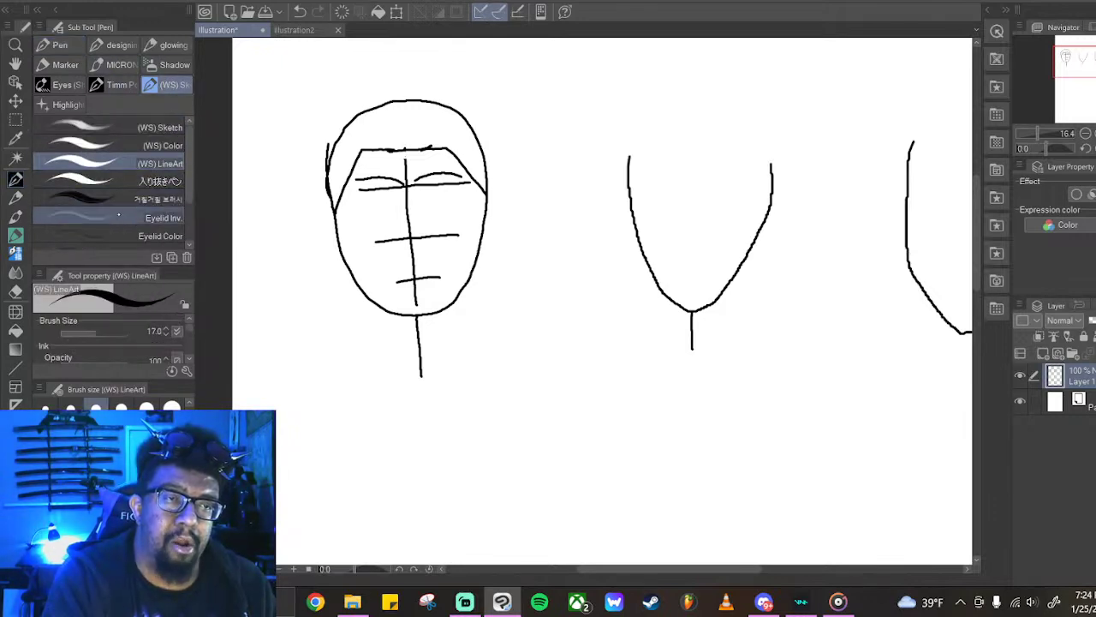
click(112, 181)
drag(362, 151, 407, 150)
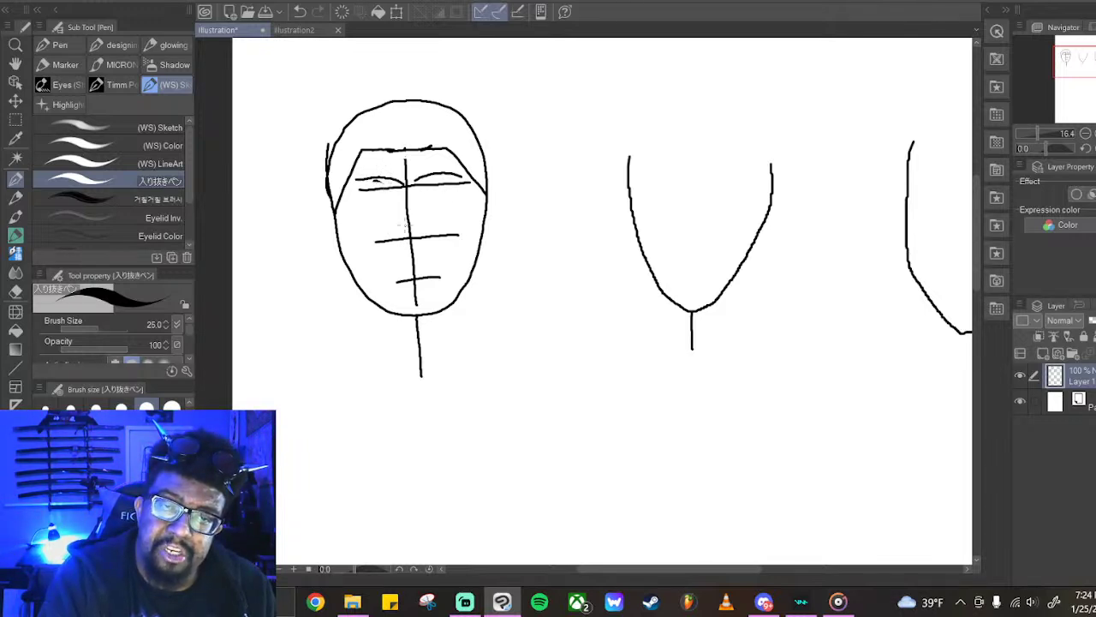
mouse_move(361, 171)
mouse_down()
mouse_move(405, 175)
mouse_move(392, 175)
mouse_up()
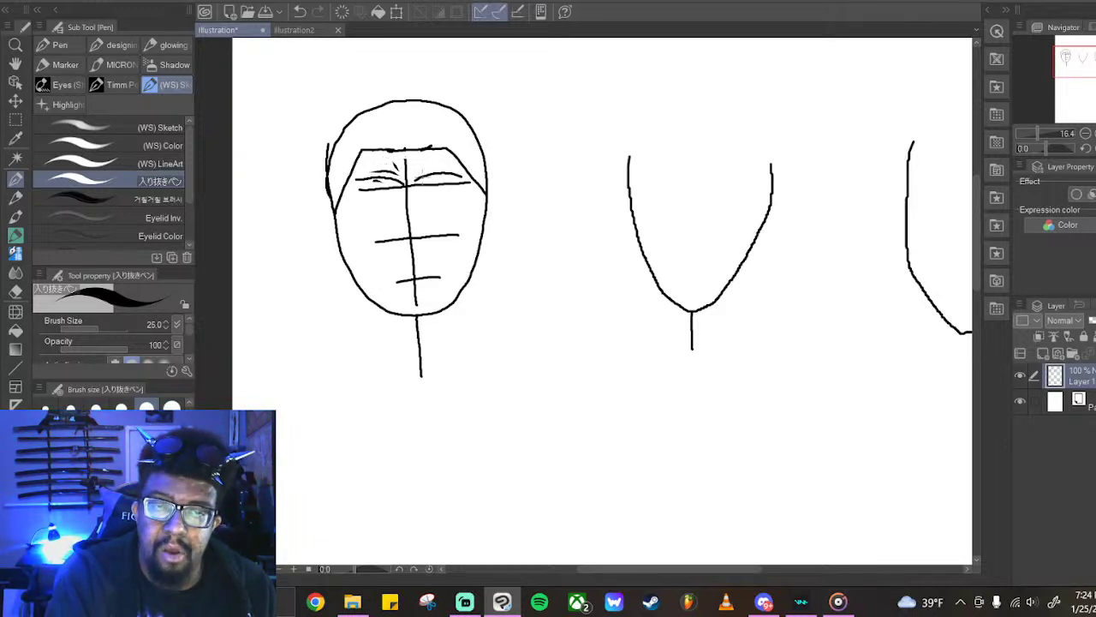
key(ctrl+z)
key(ctrl+z)
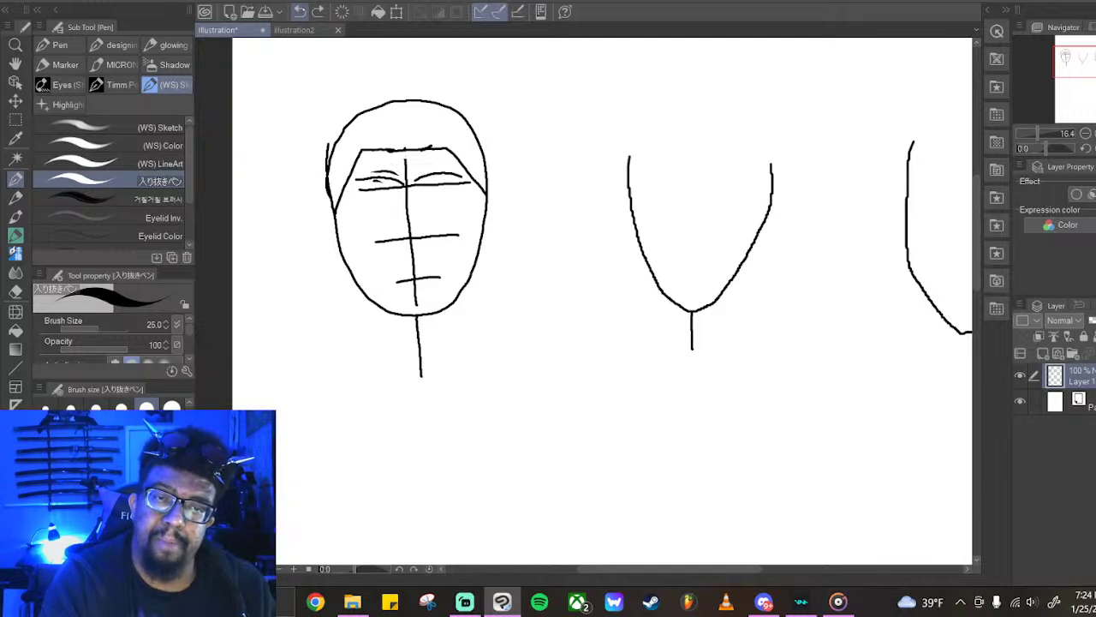
click(299, 11)
click(300, 11)
Sketch a nose around the centre line with curved nostrils, a rounded tip and two bridge lines, using the 入り抜きペン brush
drag(409, 179, 409, 195)
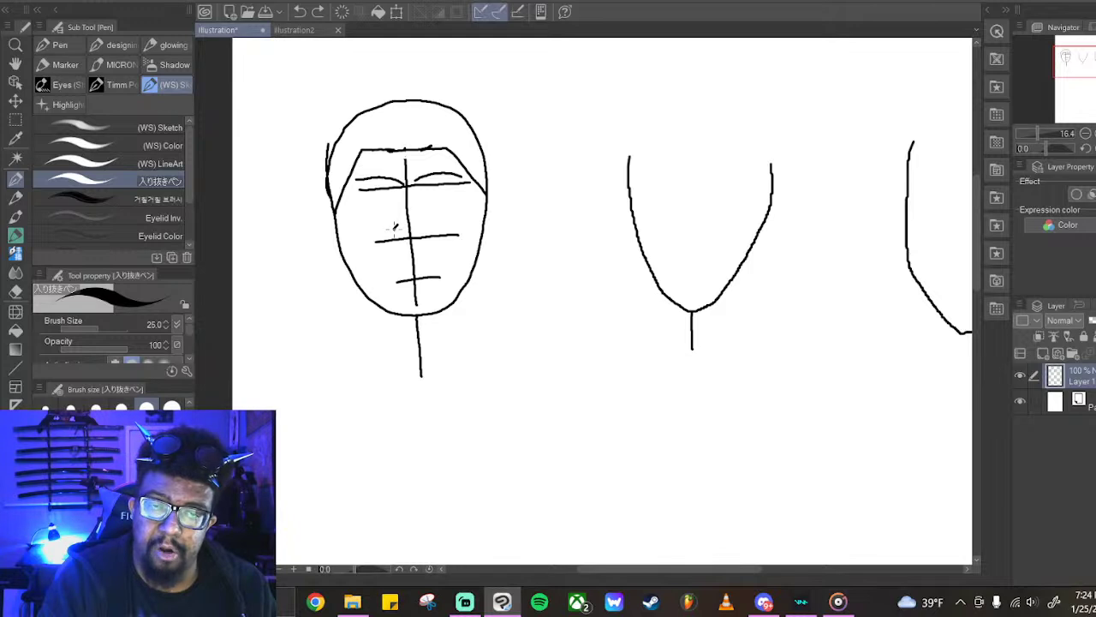
drag(395, 227, 393, 241)
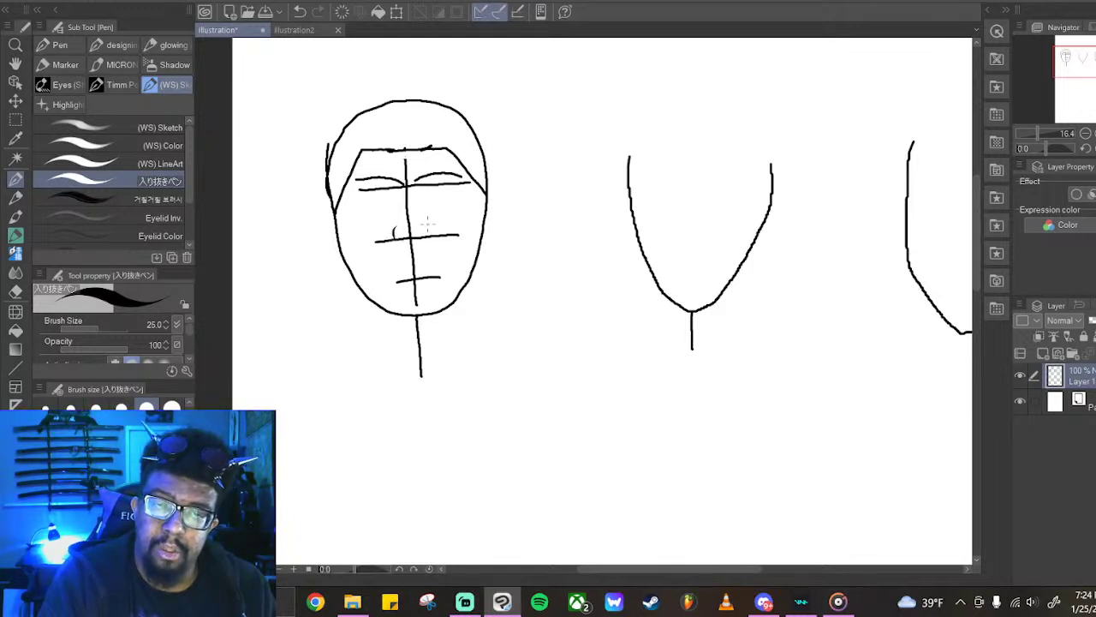
drag(432, 226, 433, 239)
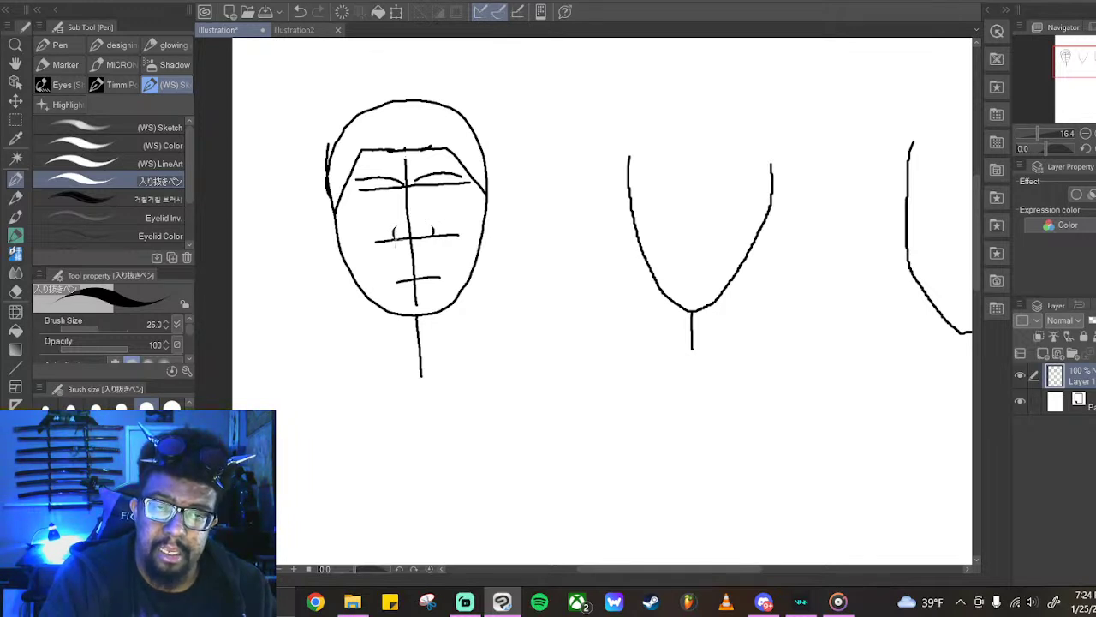
mouse_move(396, 240)
mouse_down()
mouse_move(423, 250)
mouse_move(434, 229)
mouse_up()
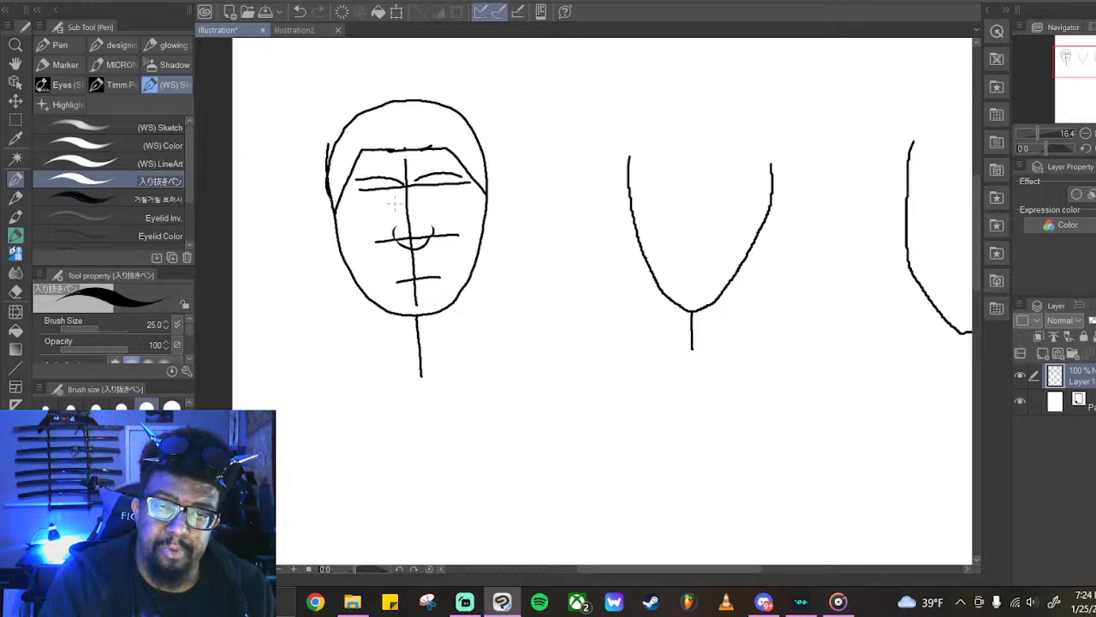
mouse_move(392, 195)
mouse_down()
mouse_move(423, 193)
mouse_move(422, 219)
mouse_up()
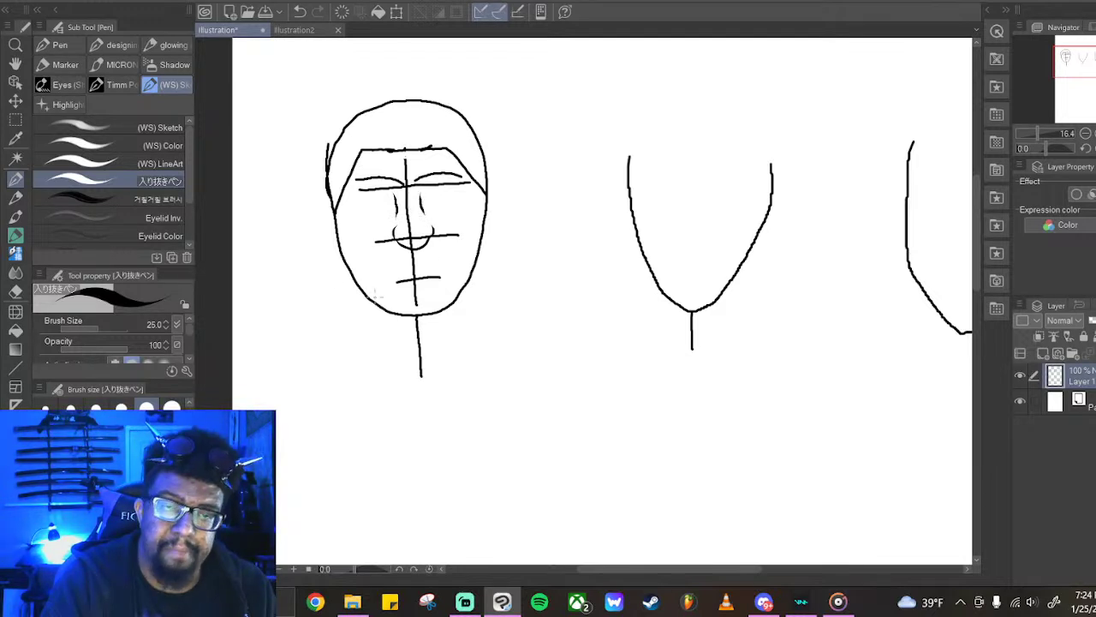
Switch back to the G-pen and undo all the nose strokes
click(60, 44)
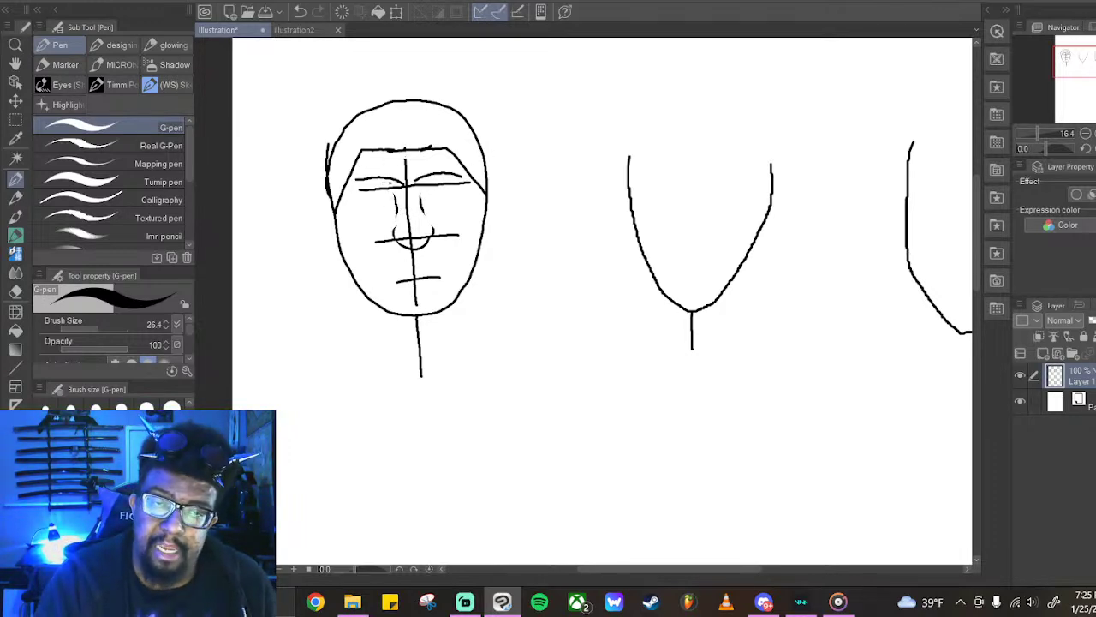
key(ctrl+z)
key(ctrl+z)
key(ctrl+z)
key(ctrl+z)
key(ctrl+z)
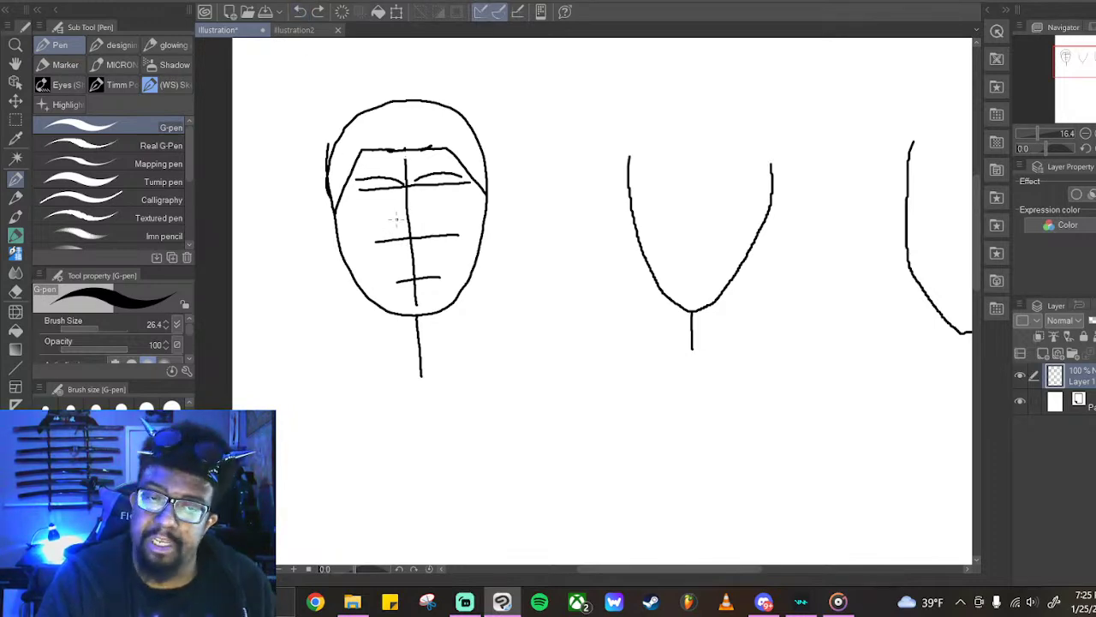
Try drawing the nose as a bridge line running into a small tip with the G-pen, and undo each attempt
mouse_move(398, 198)
mouse_down()
mouse_move(401, 247)
mouse_move(425, 242)
mouse_up()
click(299, 11)
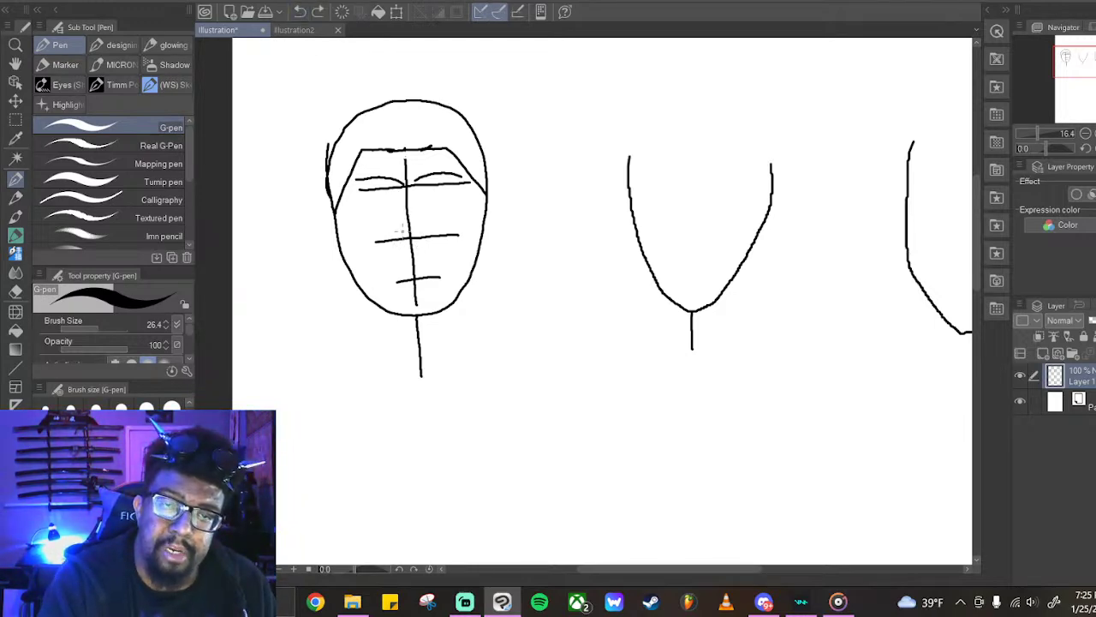
mouse_move(399, 203)
mouse_down()
mouse_move(397, 246)
mouse_move(431, 244)
mouse_move(420, 252)
mouse_up()
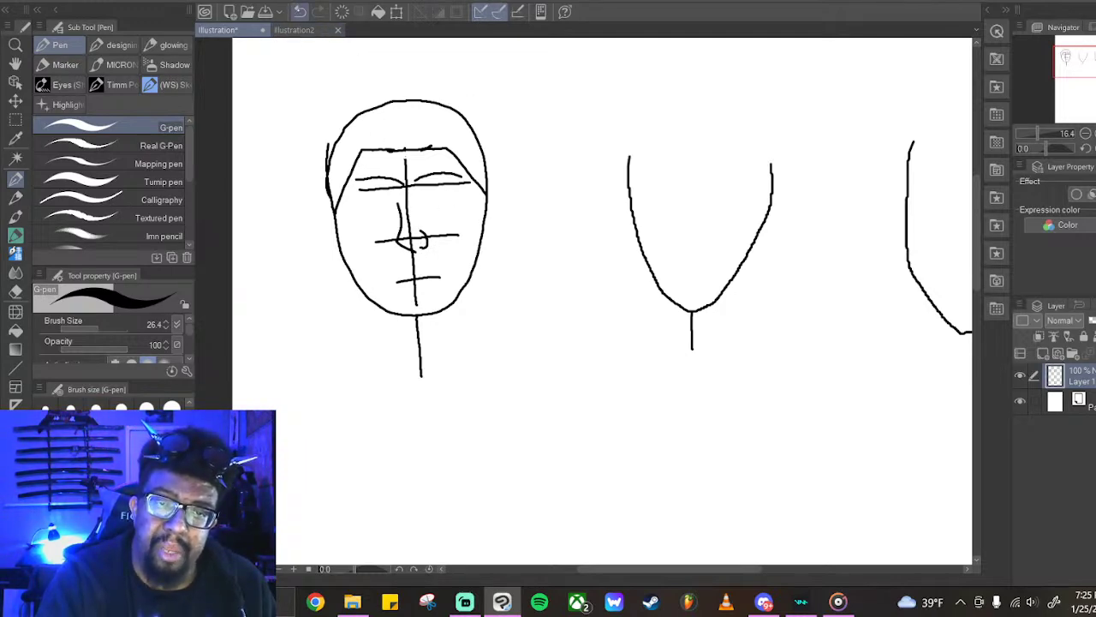
click(299, 12)
click(299, 12)
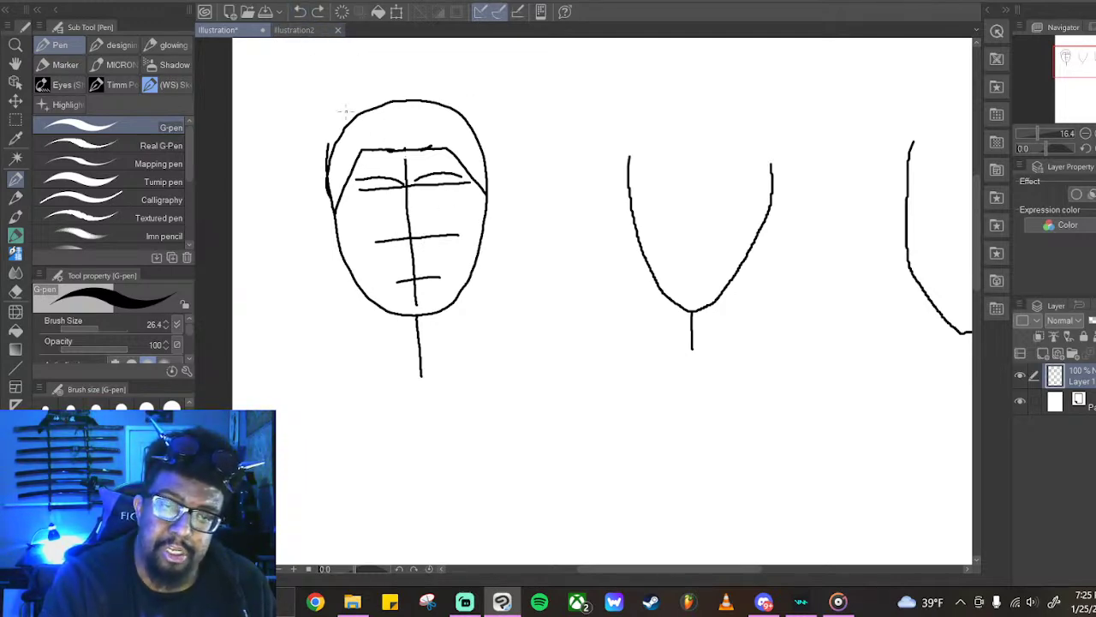
Draw the nose with two short vertical bridge lines and a rounded tip across the nose guide, using the G-pen
mouse_move(397, 201)
mouse_down()
mouse_move(399, 221)
mouse_move(418, 225)
mouse_up()
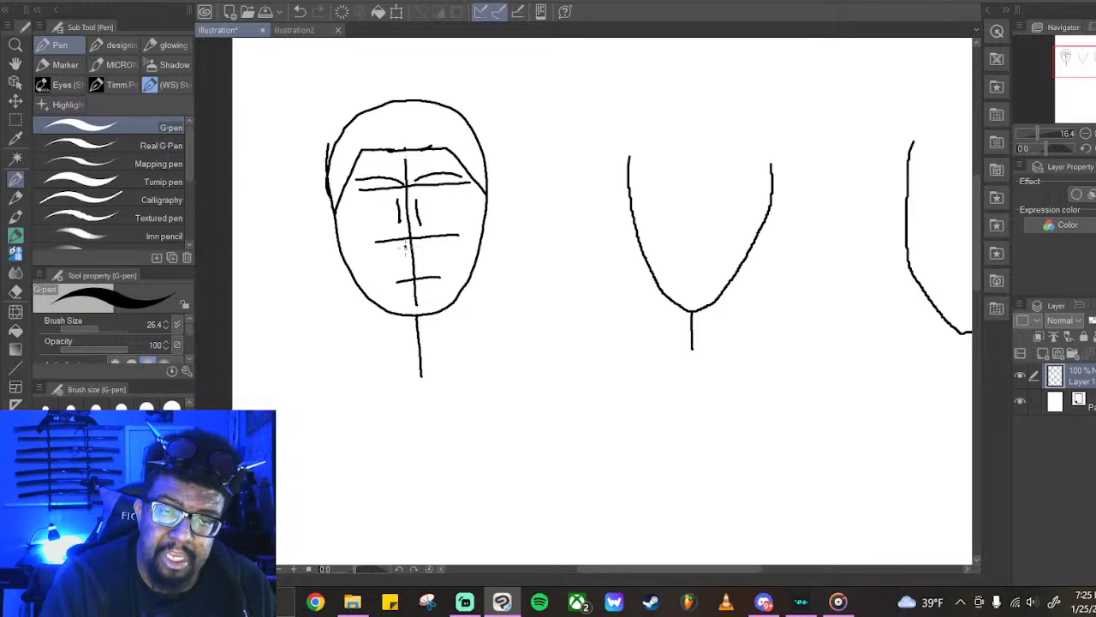
mouse_move(396, 221)
mouse_down()
mouse_move(393, 238)
mouse_move(411, 250)
mouse_move(426, 243)
mouse_move(416, 223)
mouse_up()
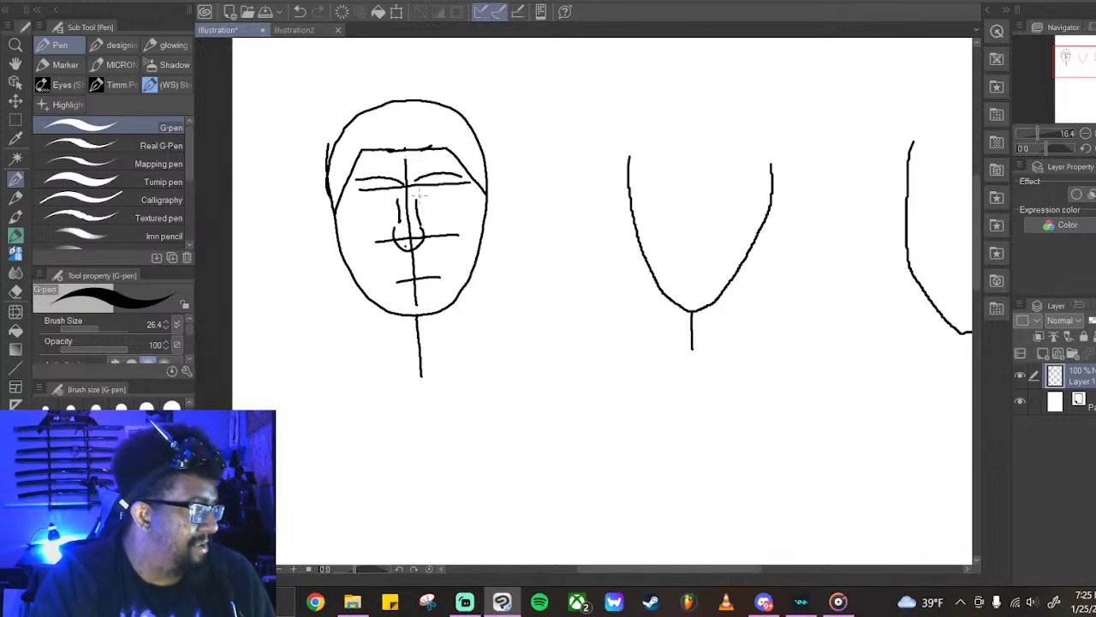
drag(414, 252, 412, 228)
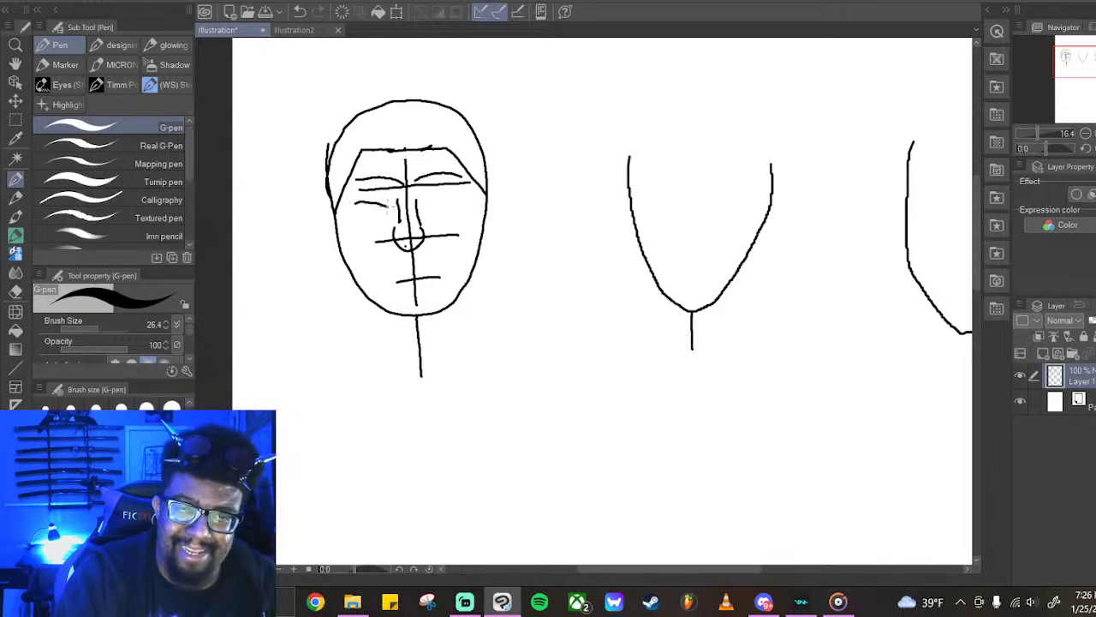
Undo the left eye stroke, try a curved upper eyelid line below the left brow, and undo it too
click(299, 12)
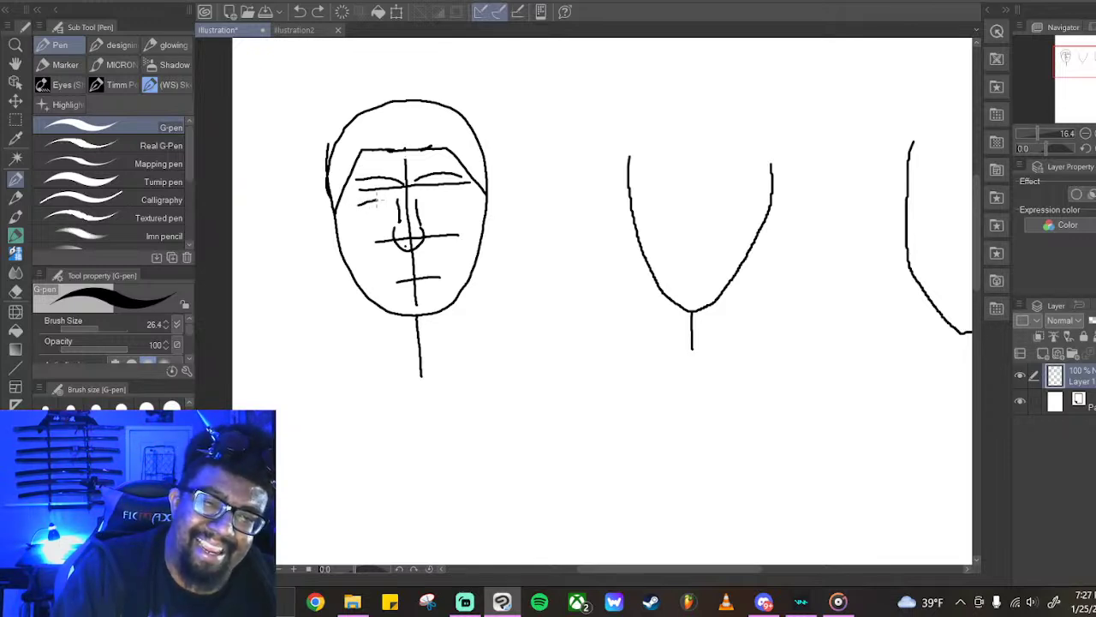
drag(358, 203, 389, 201)
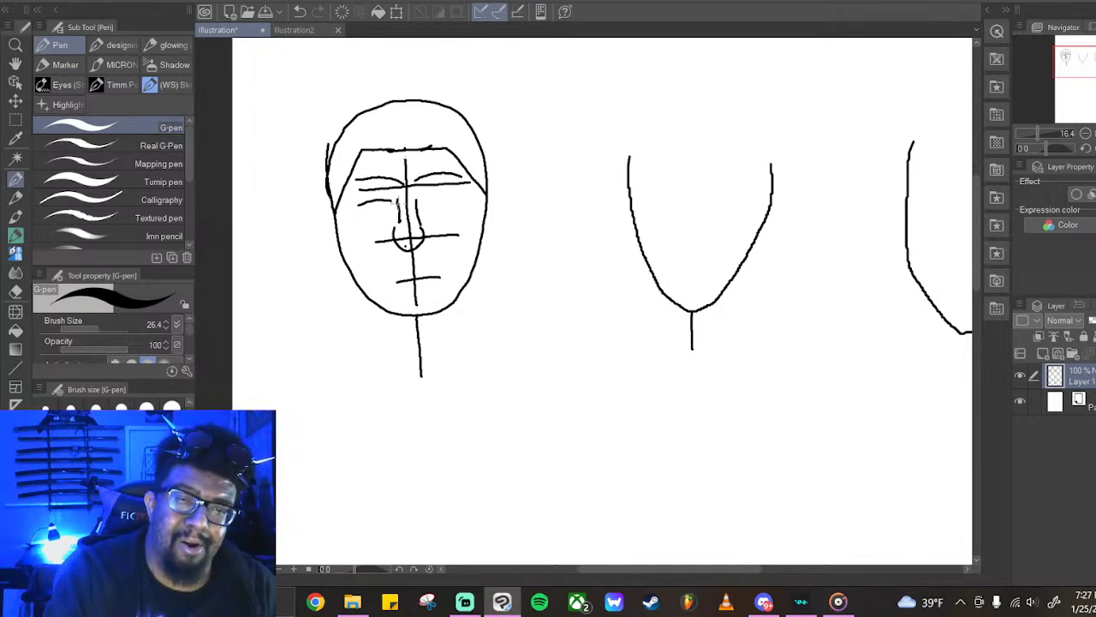
key(ctrl+z)
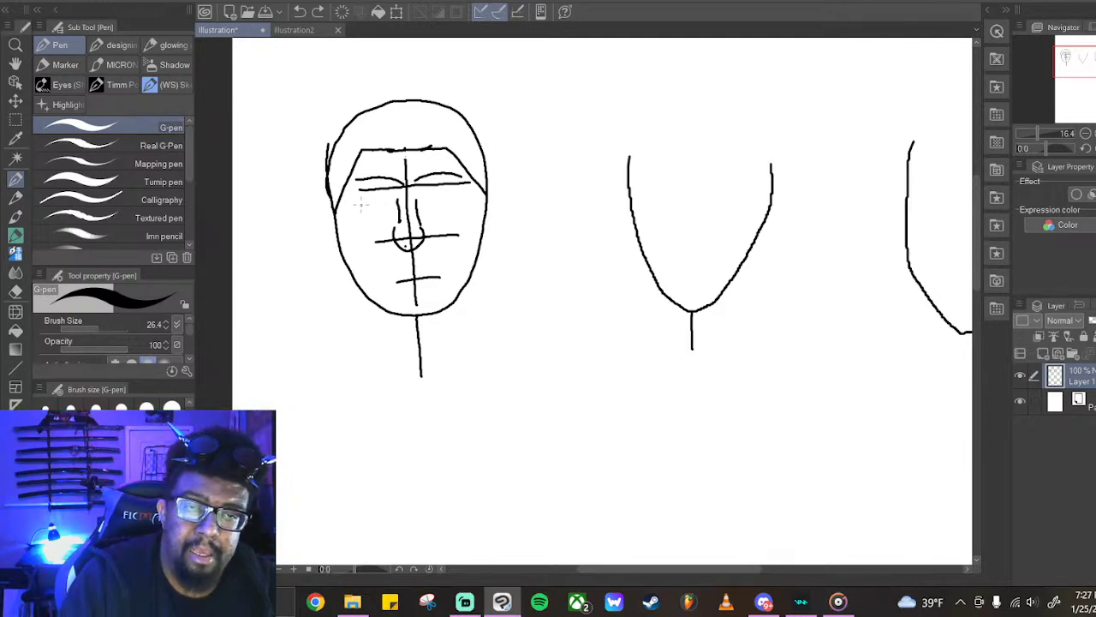
Draw upper eyelid lines below both brows, replacing the right one with a tapered stroke from the 入り抜きペン brush
drag(361, 204, 466, 198)
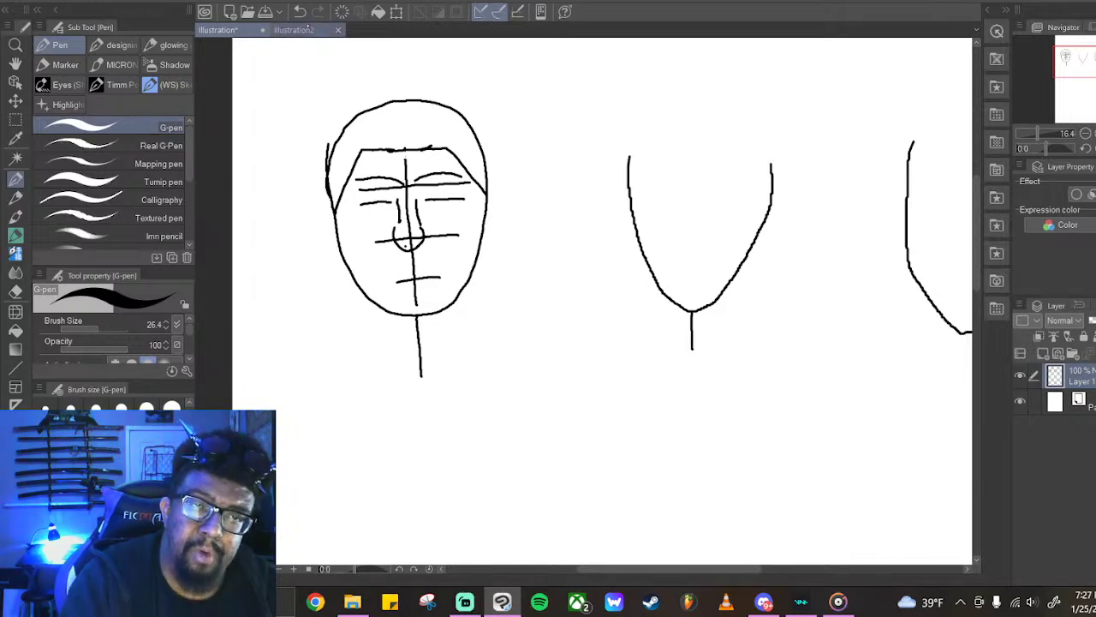
key(ctrl+z)
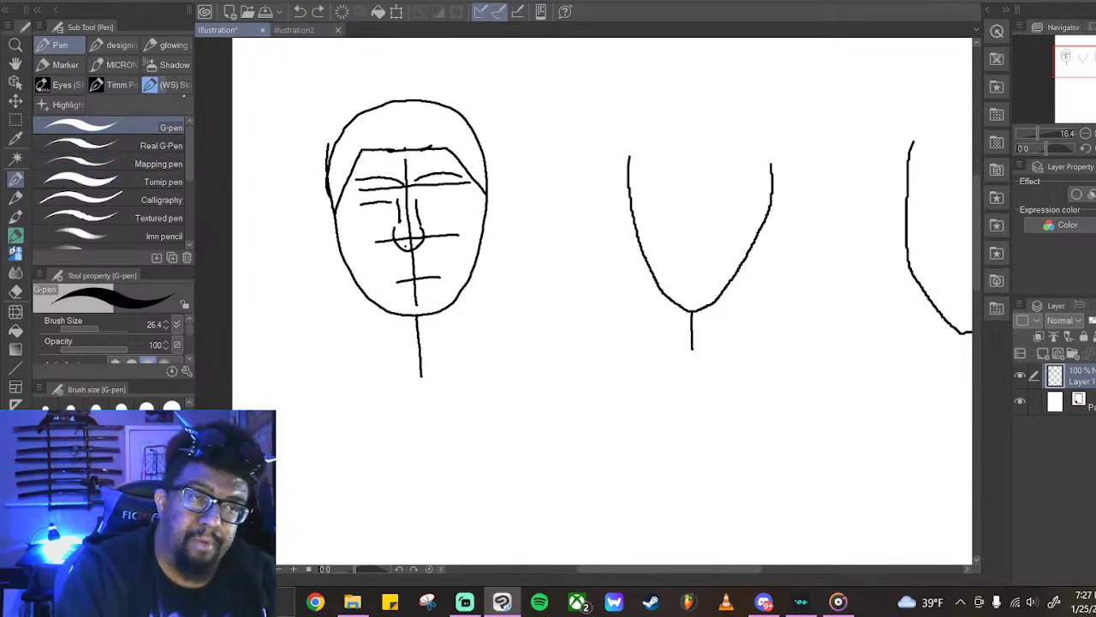
click(169, 84)
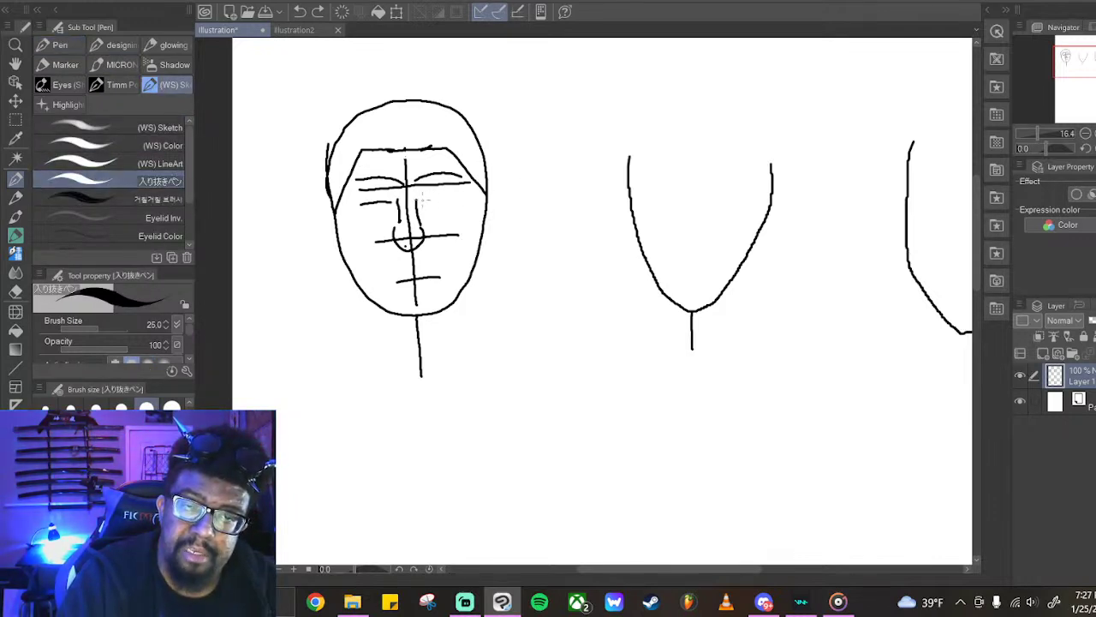
drag(419, 198, 477, 196)
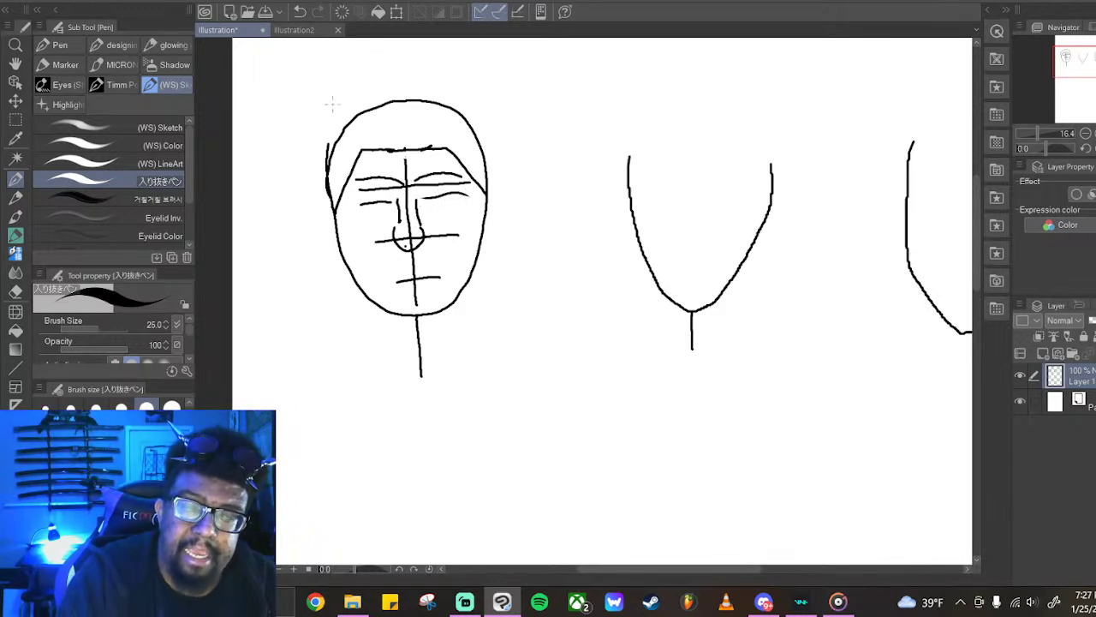
Redraw the right upper eyelid line, and outline a small half-round iris in the left eye and two tall iris sides in the right
click(300, 11)
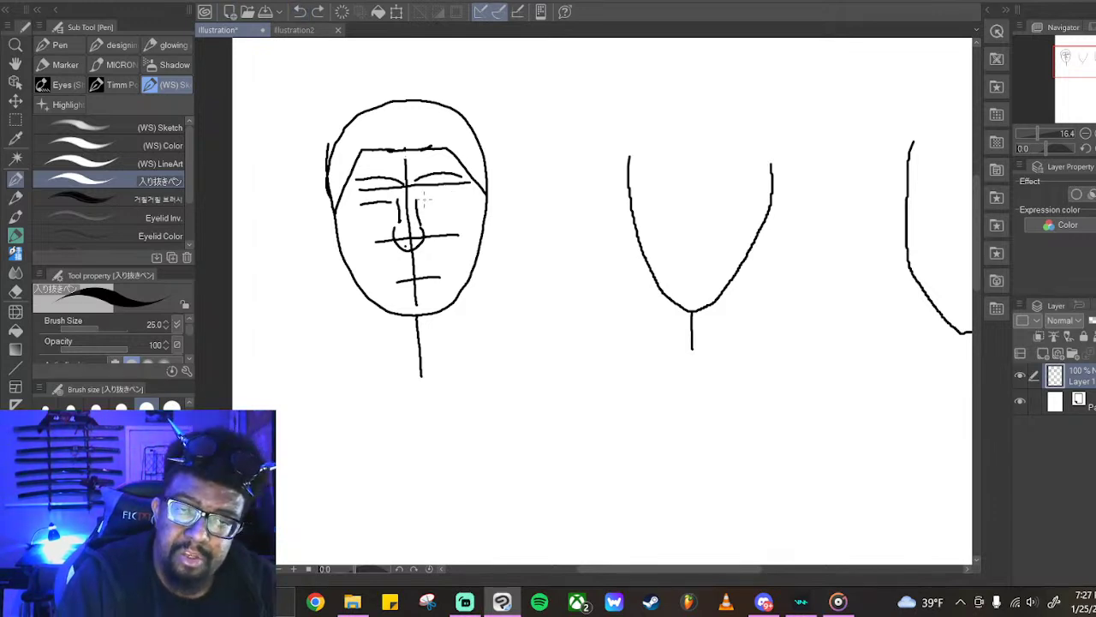
drag(421, 199, 473, 199)
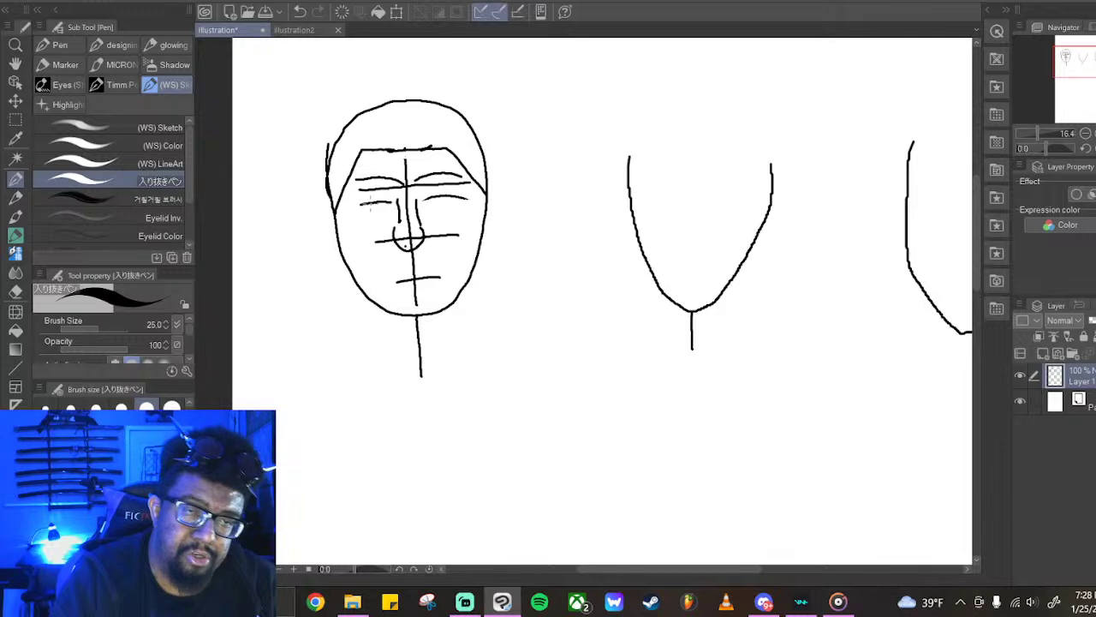
mouse_move(364, 203)
mouse_down()
mouse_move(369, 216)
mouse_move(388, 204)
mouse_up()
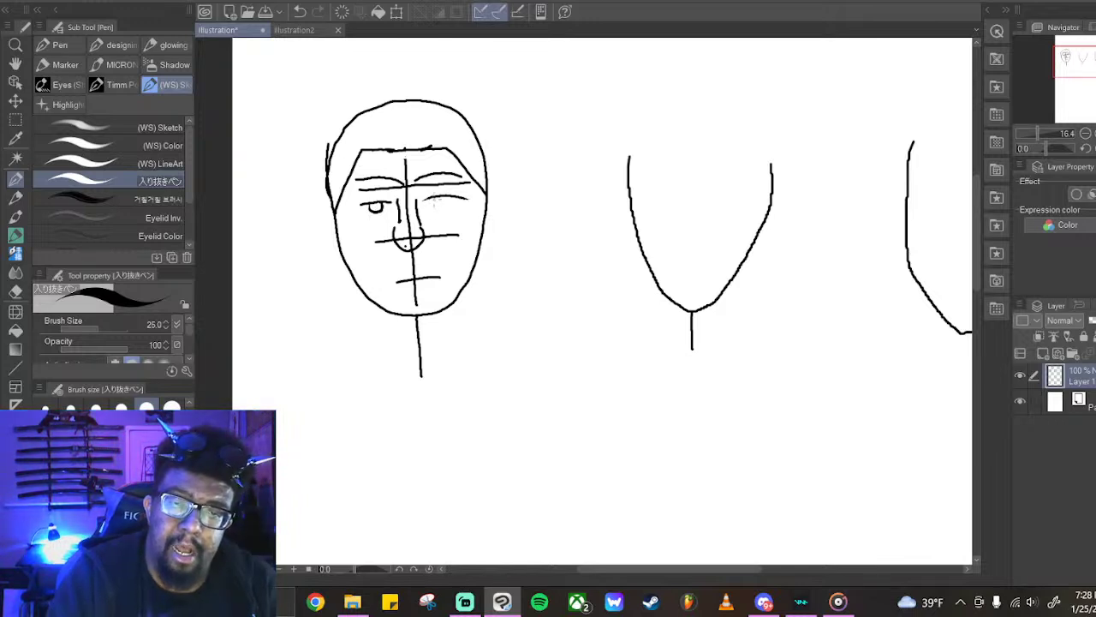
drag(439, 197, 438, 219)
drag(453, 197, 457, 219)
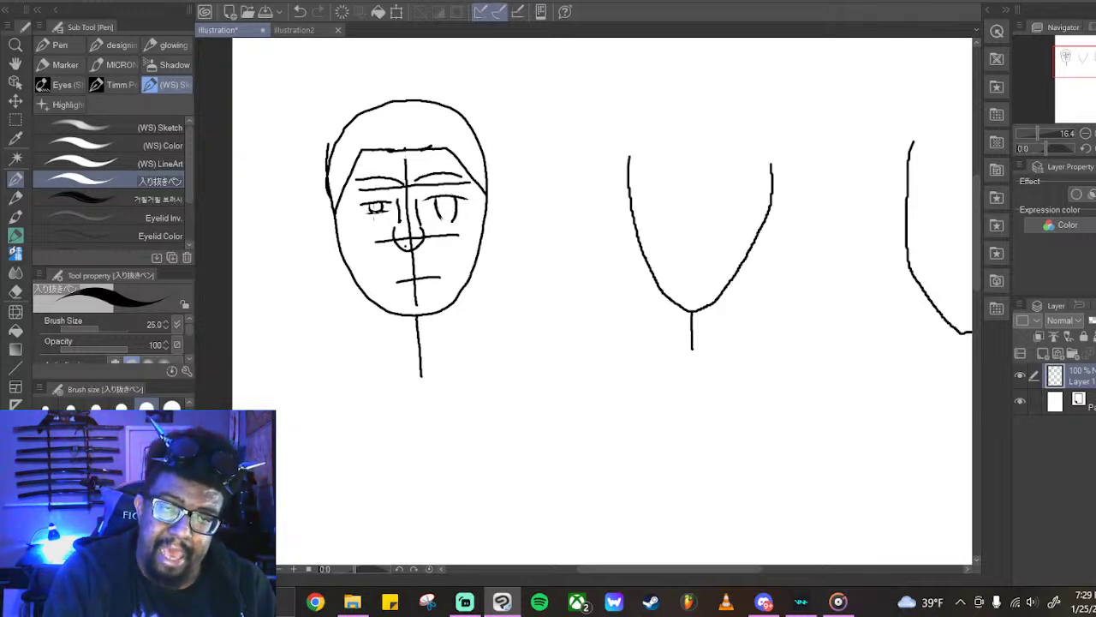
Try wide curved lower eyelid lines beneath the left iris, and undo them
key(ctrl+z)
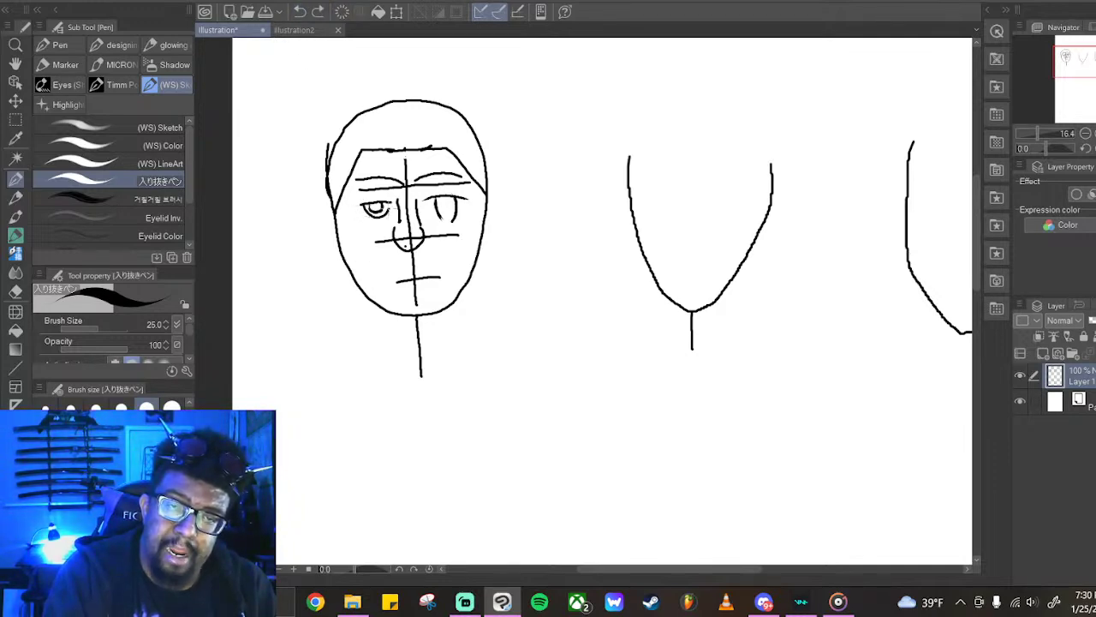
key(ctrl+y)
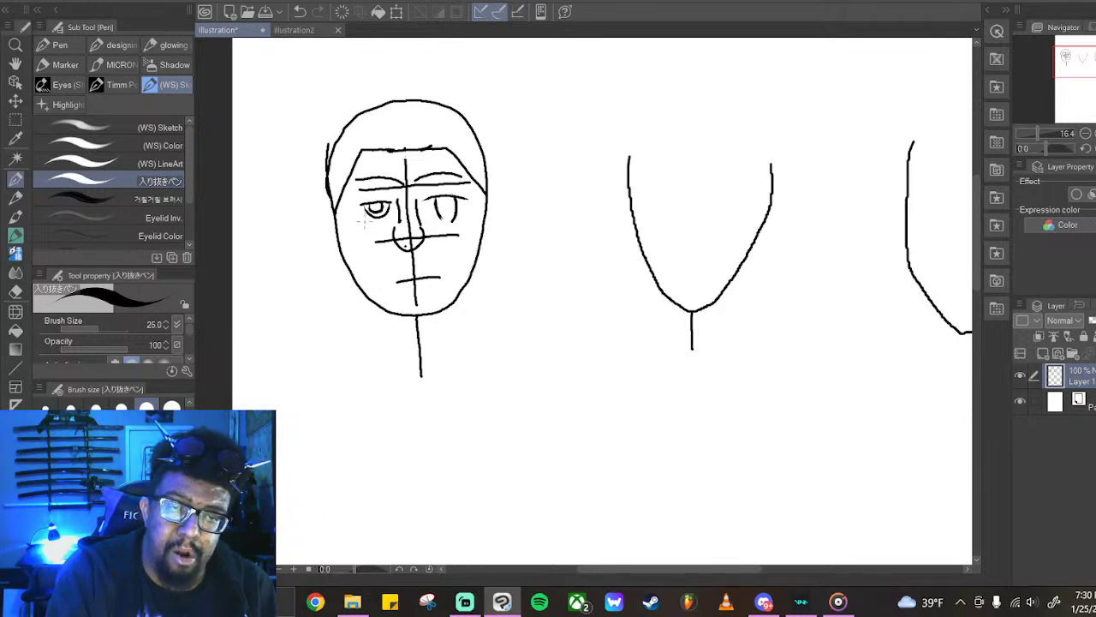
drag(365, 224, 399, 208)
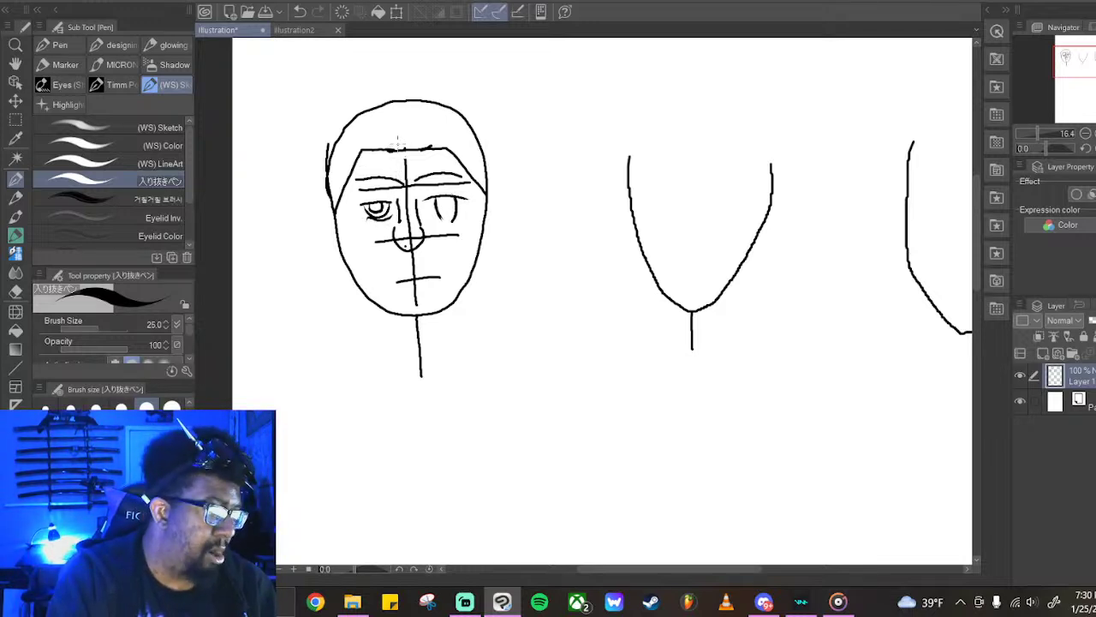
click(299, 11)
click(299, 11)
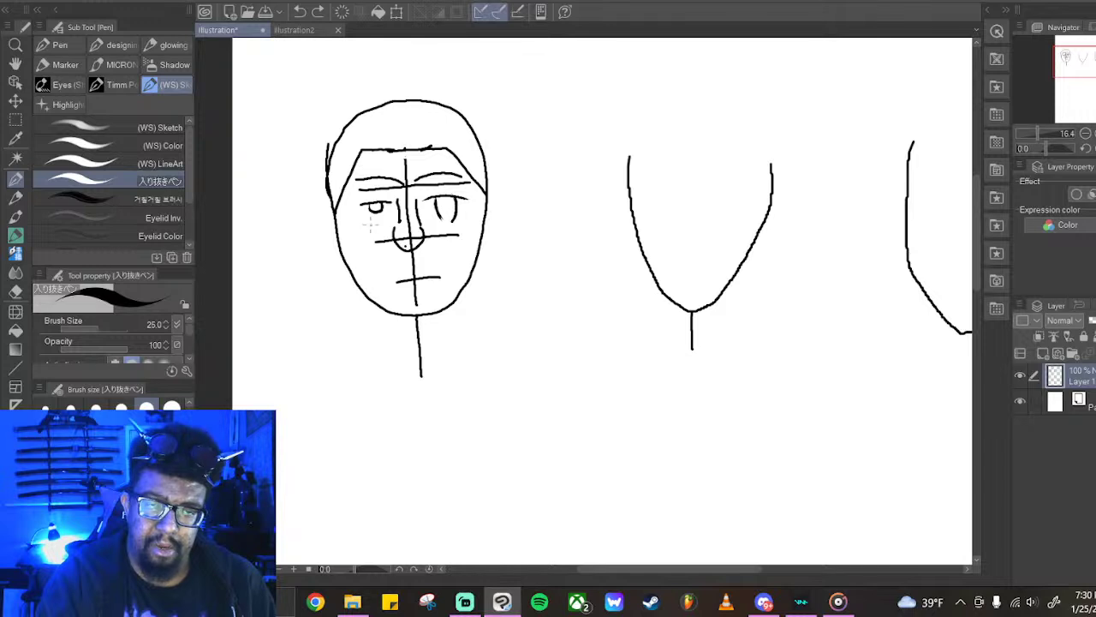
Draw a short lower eyelid line under the left iris, and close the right eye with a lower line using the G-pen
drag(360, 212, 392, 209)
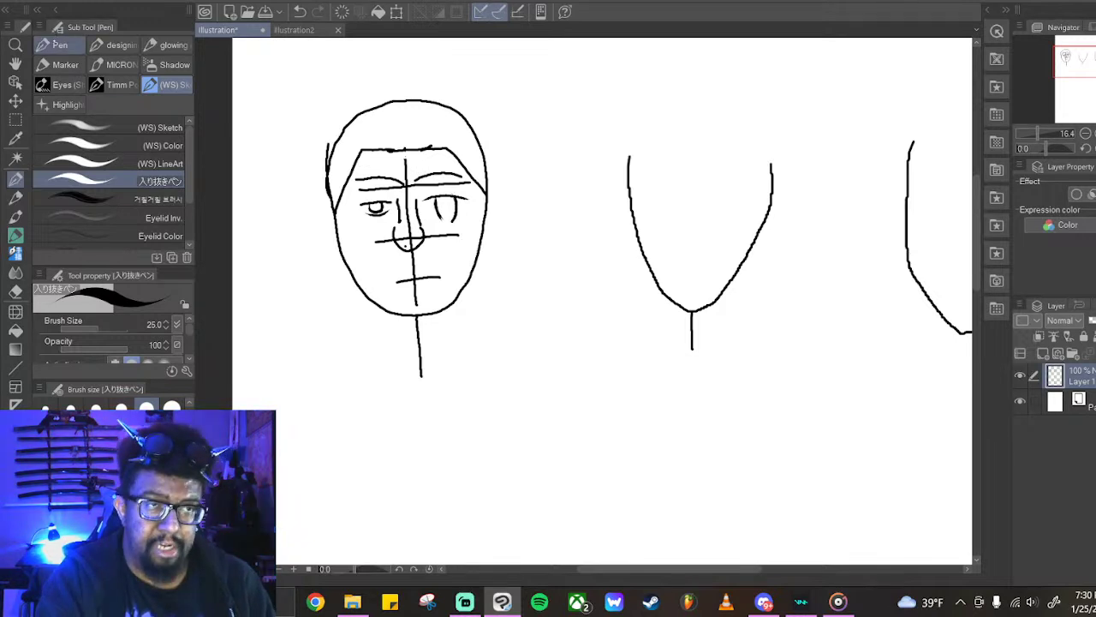
click(55, 45)
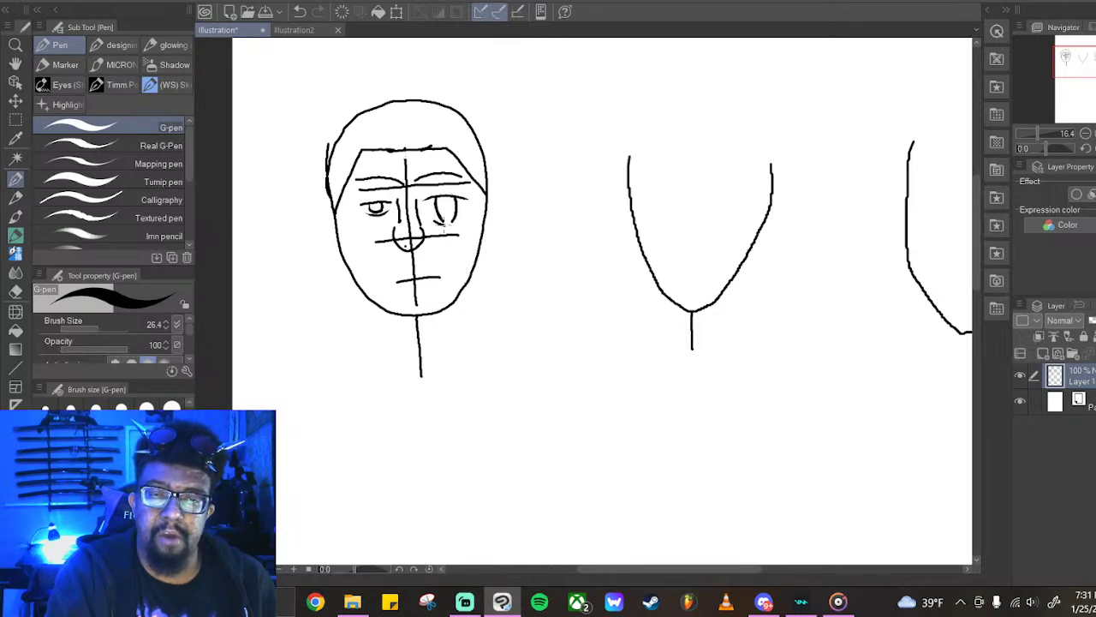
drag(439, 221, 459, 223)
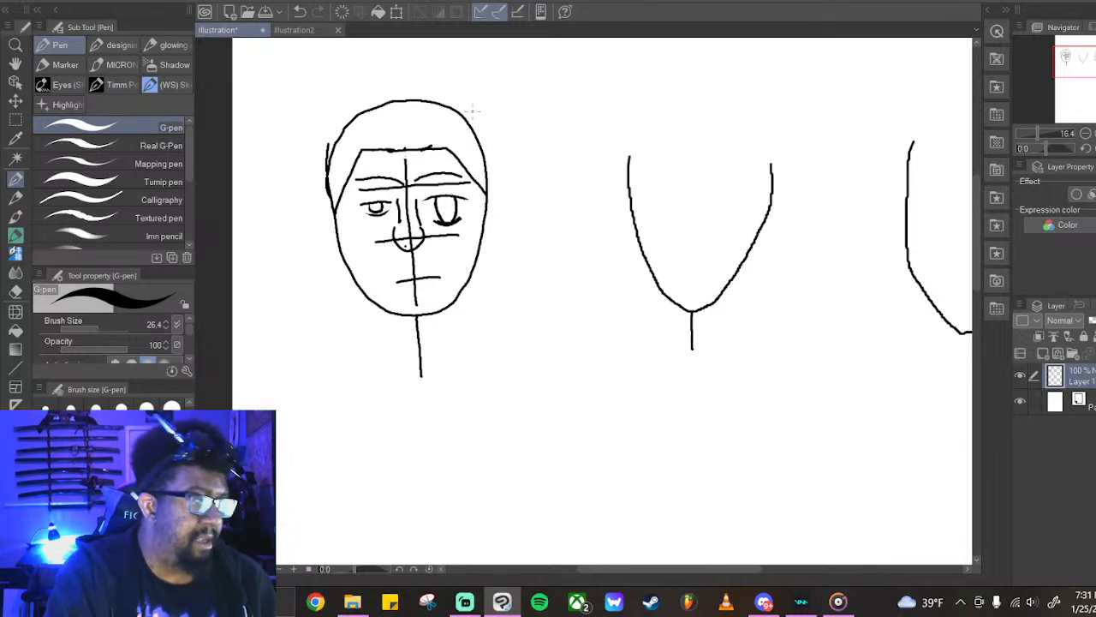
click(300, 11)
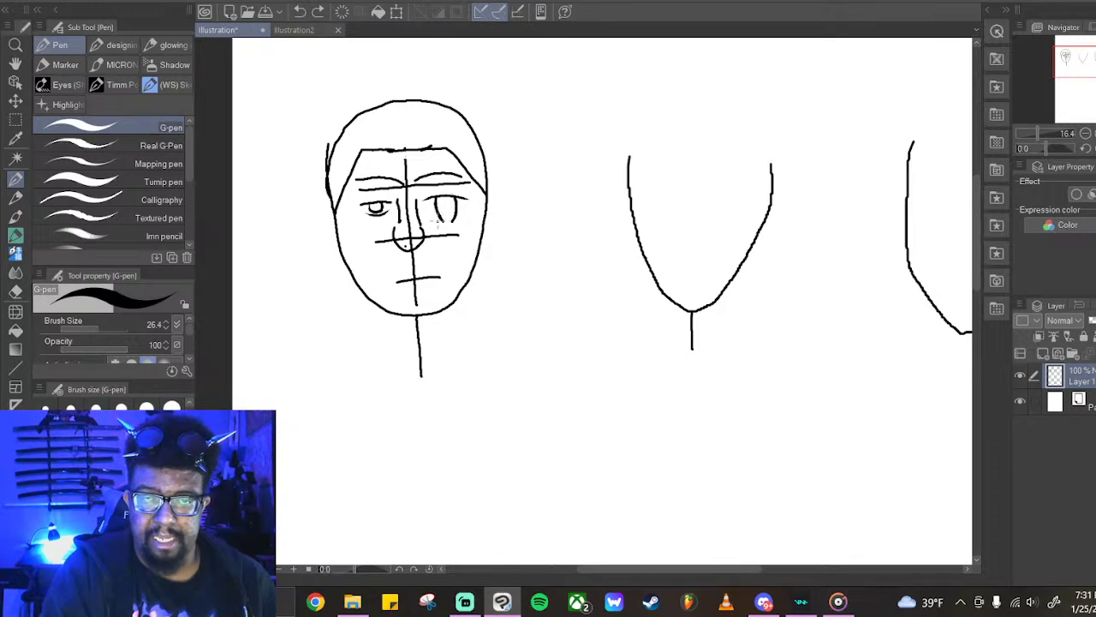
mouse_move(448, 209)
mouse_down()
mouse_move(448, 226)
mouse_move(445, 211)
mouse_up()
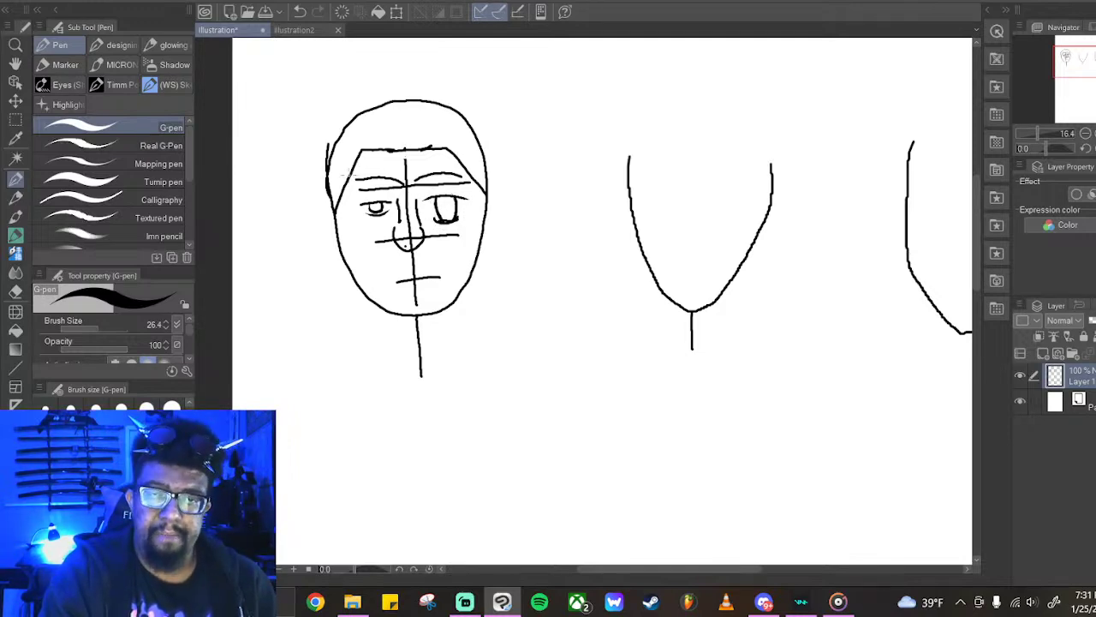
Try a drooping, frown-like curve between the nose and the mouth guide, and undo its strokes
drag(416, 267, 417, 286)
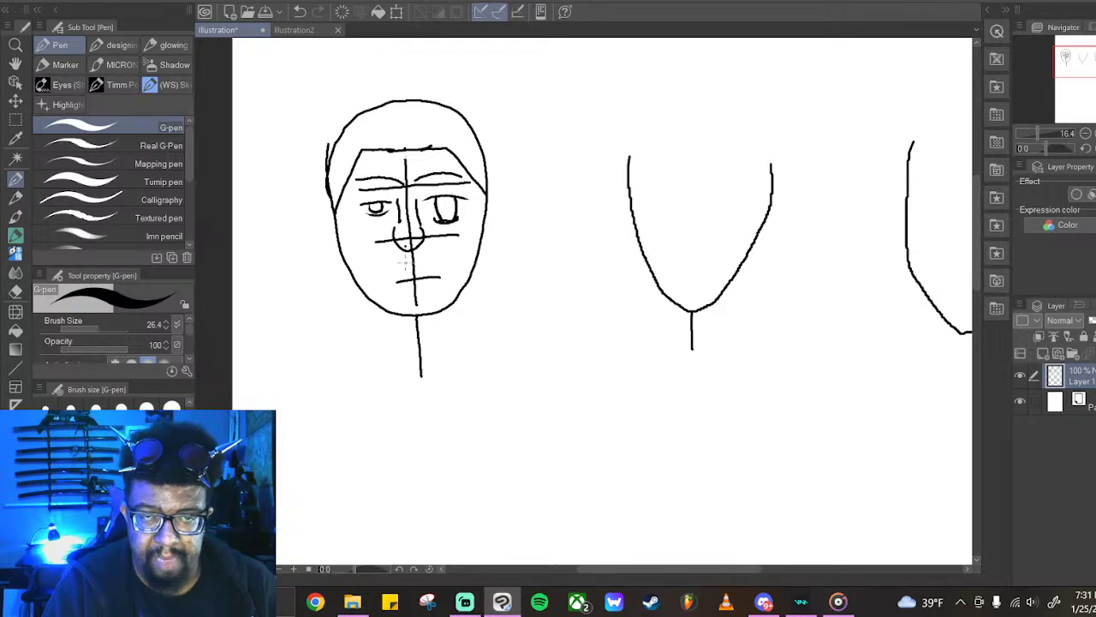
mouse_move(418, 259)
mouse_down()
mouse_move(401, 254)
mouse_move(378, 283)
mouse_move(434, 250)
mouse_move(458, 281)
mouse_up()
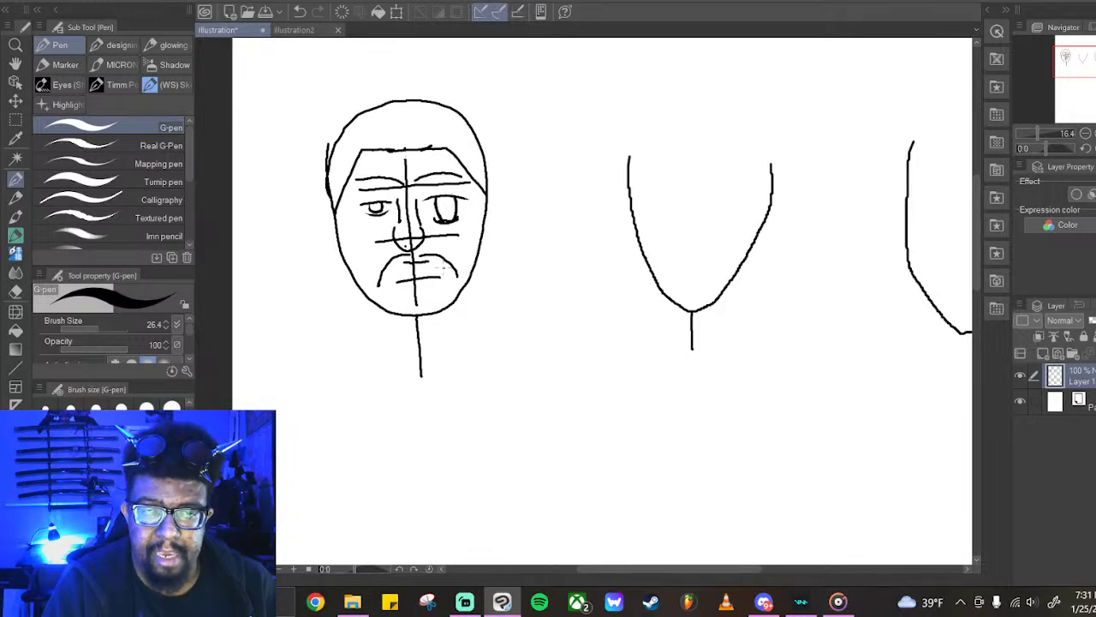
click(300, 11)
click(300, 11)
click(300, 12)
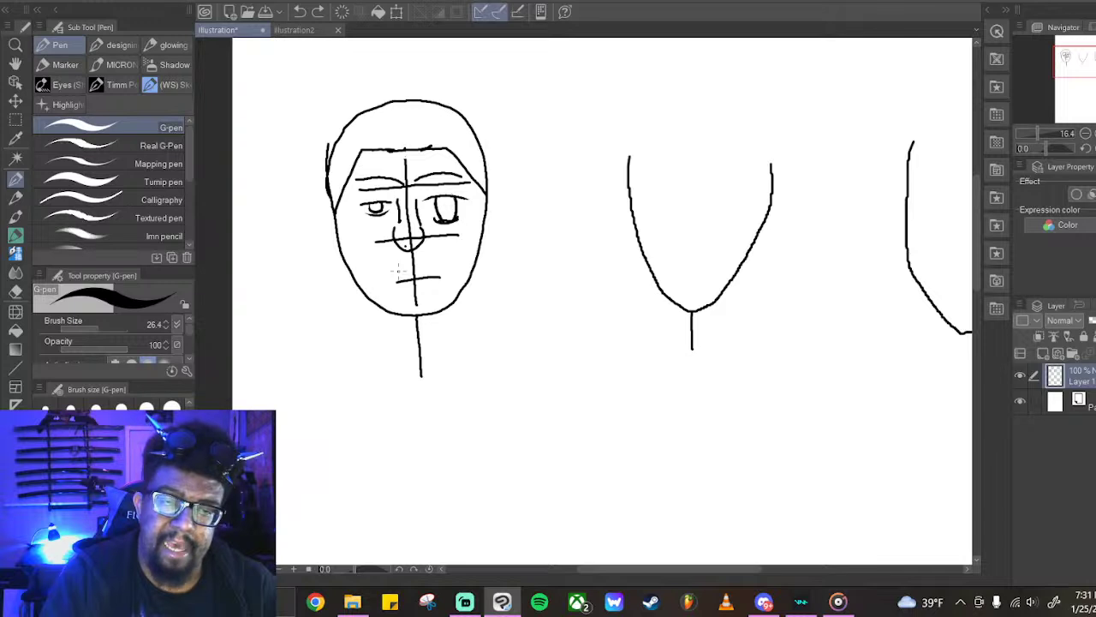
Draw a smiling mouth line above the mouth guide, a short curved chin mark, and a full lower lip reaching down to it
drag(397, 271, 443, 264)
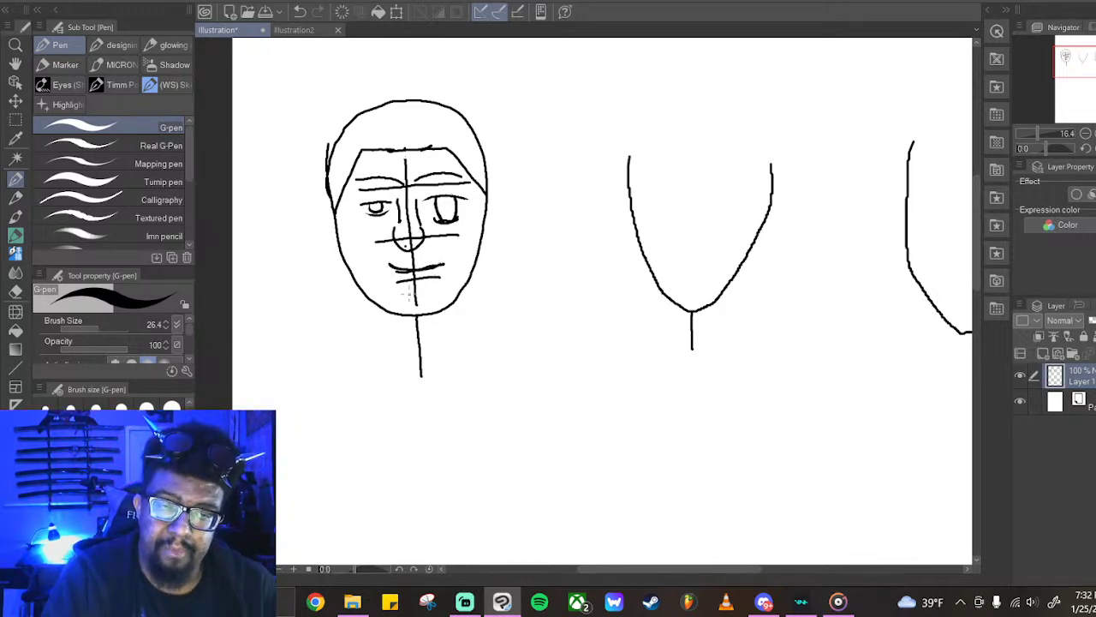
drag(407, 293, 430, 292)
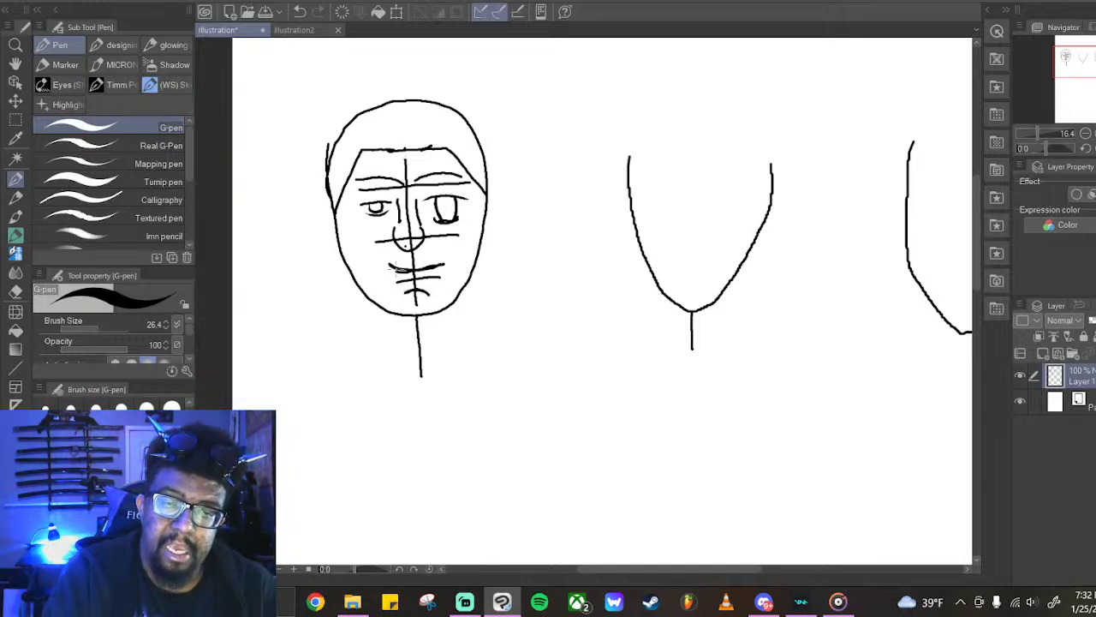
mouse_move(391, 268)
mouse_down()
mouse_move(441, 266)
mouse_move(443, 265)
mouse_up()
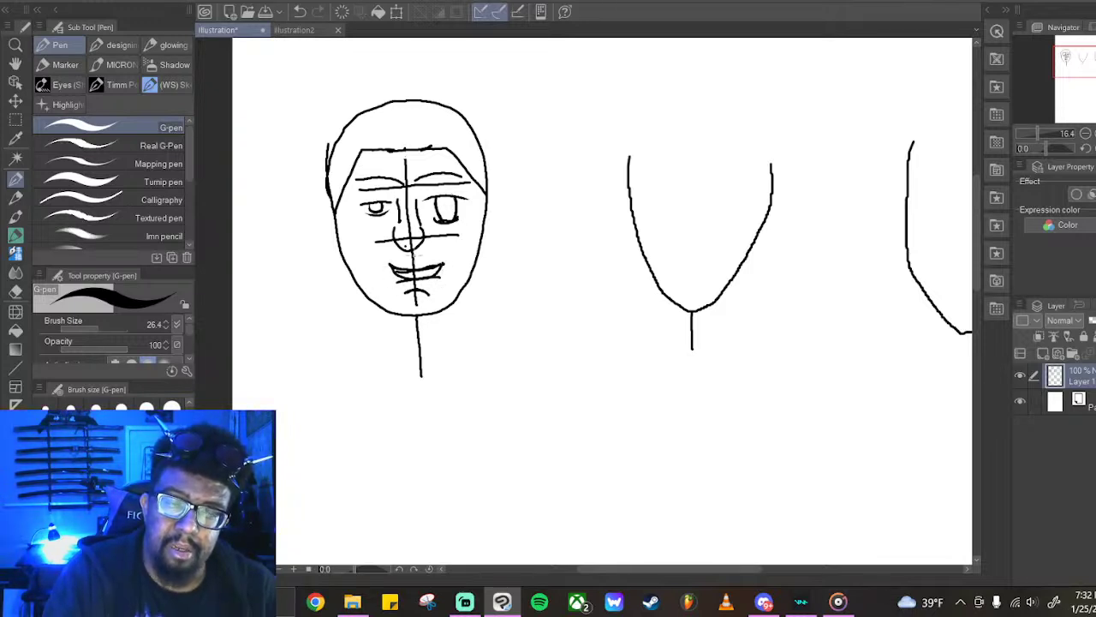
click(300, 11)
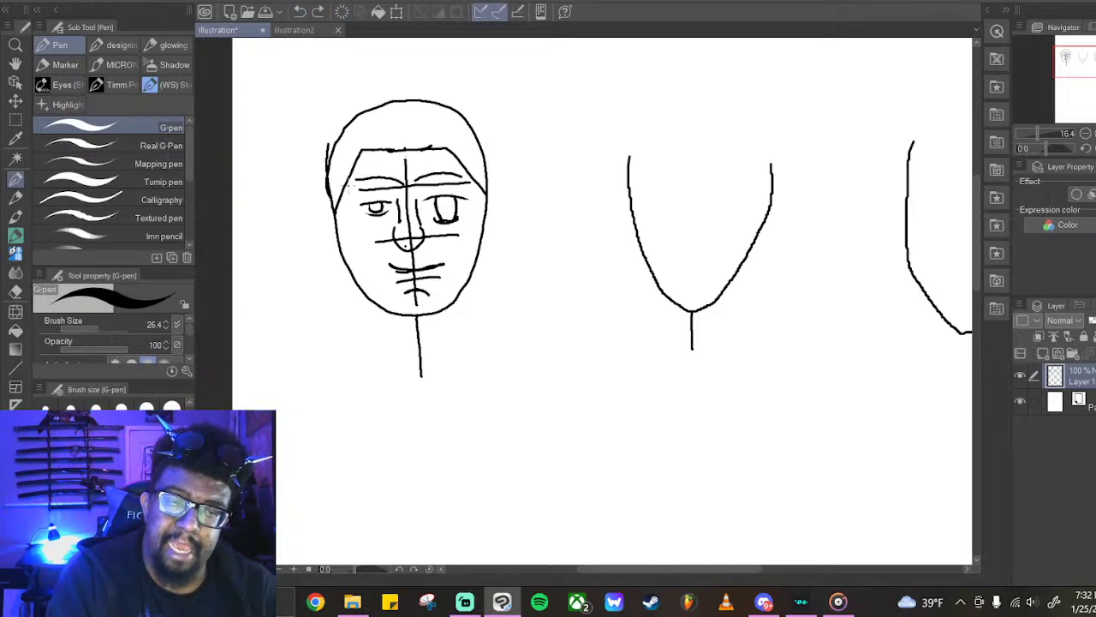
mouse_move(390, 265)
mouse_down()
mouse_move(414, 293)
mouse_move(438, 259)
mouse_up()
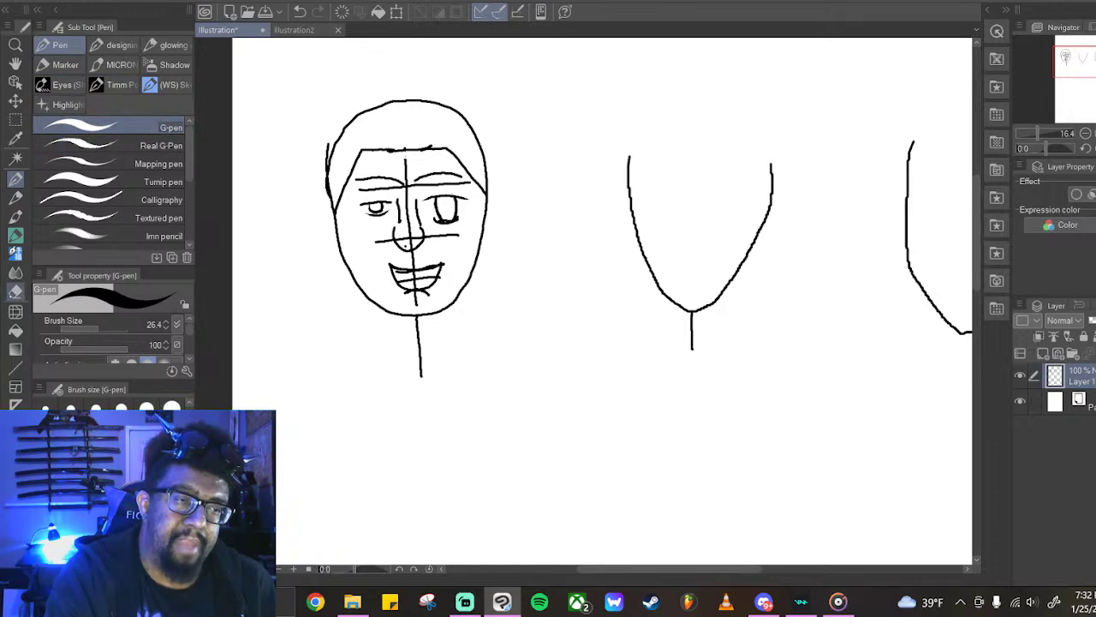
Enlarge the Hard eraser to size 60 and erase the vertical center guide from the forehead down through the nose
click(15, 291)
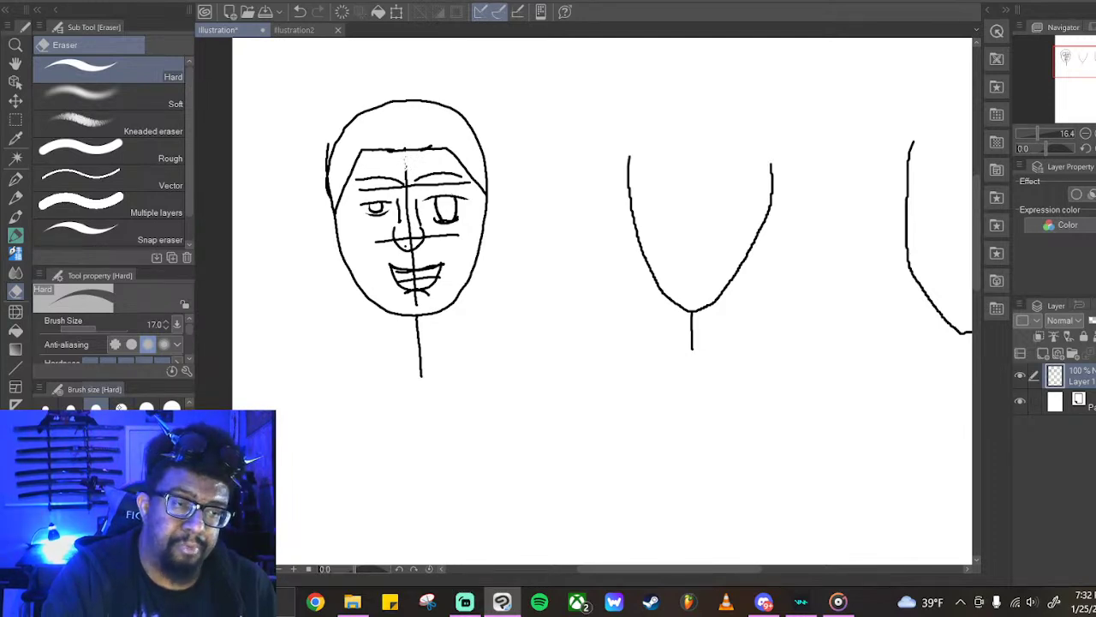
key(bracketright)
key(bracketright)
key(bracketright)
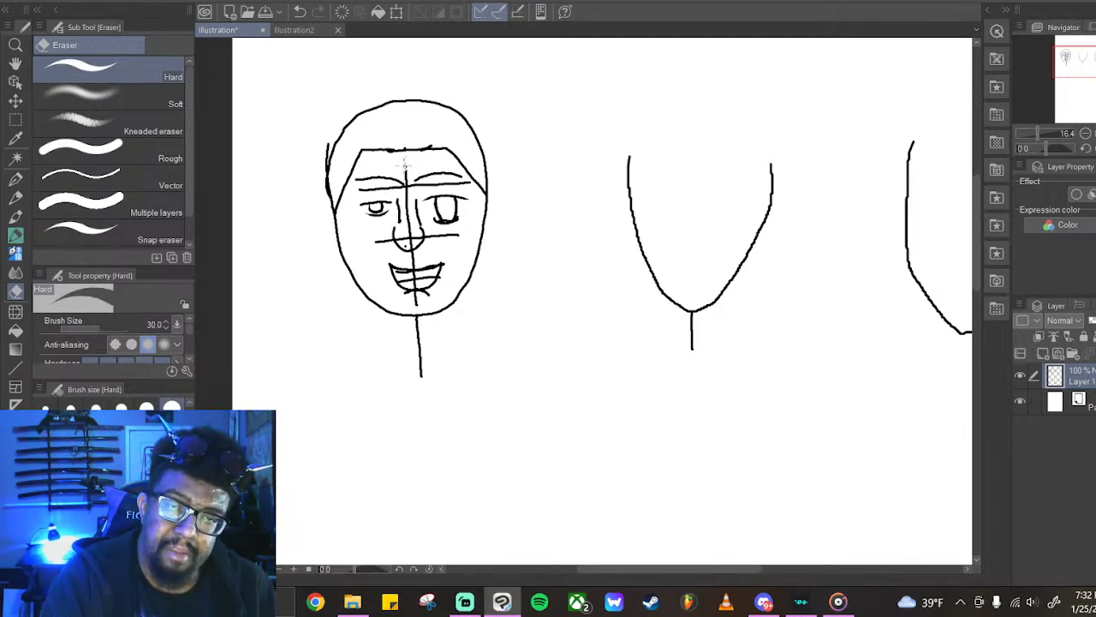
key(bracketright)
key(bracketright)
key(bracketright)
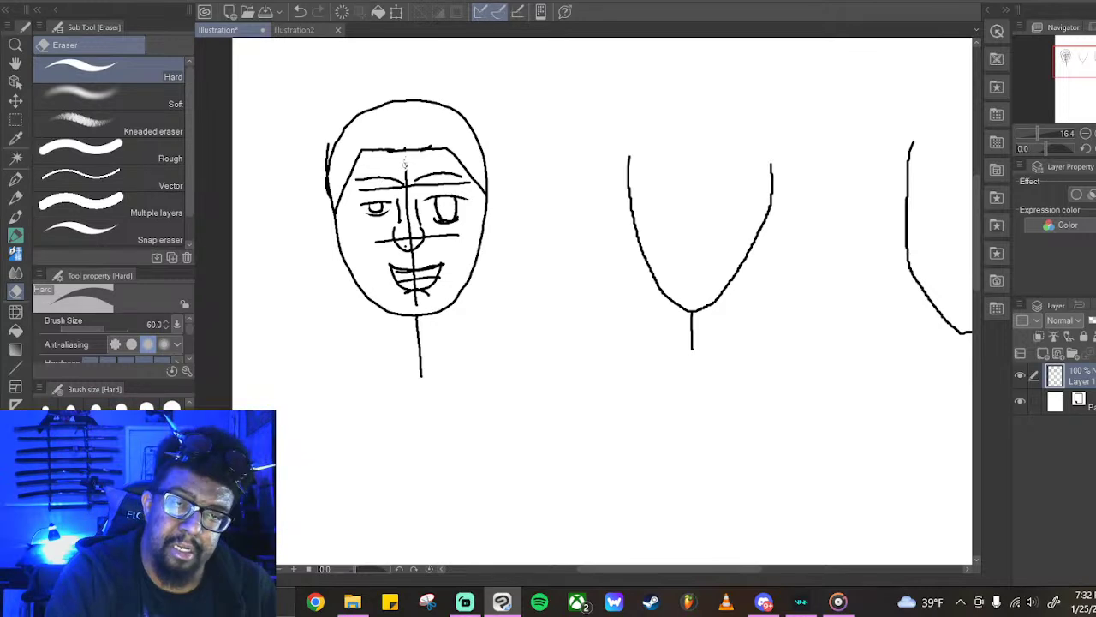
drag(404, 159, 412, 244)
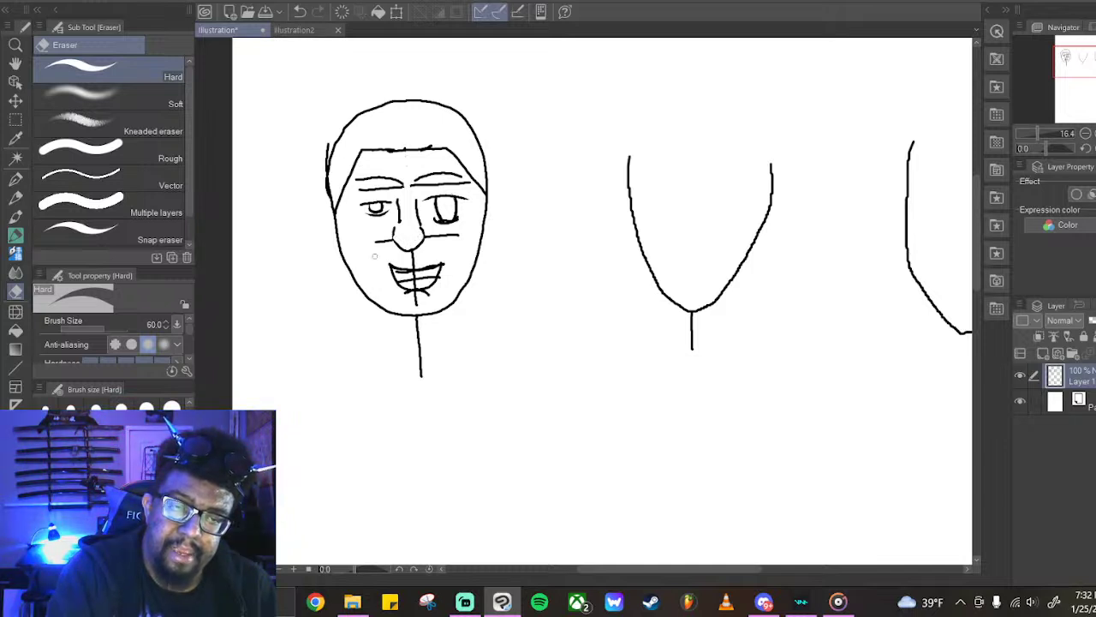
Erase the nose guide ends, the center line above the mouth, the brow guide lines and the stray line beside the head
click(377, 242)
click(415, 257)
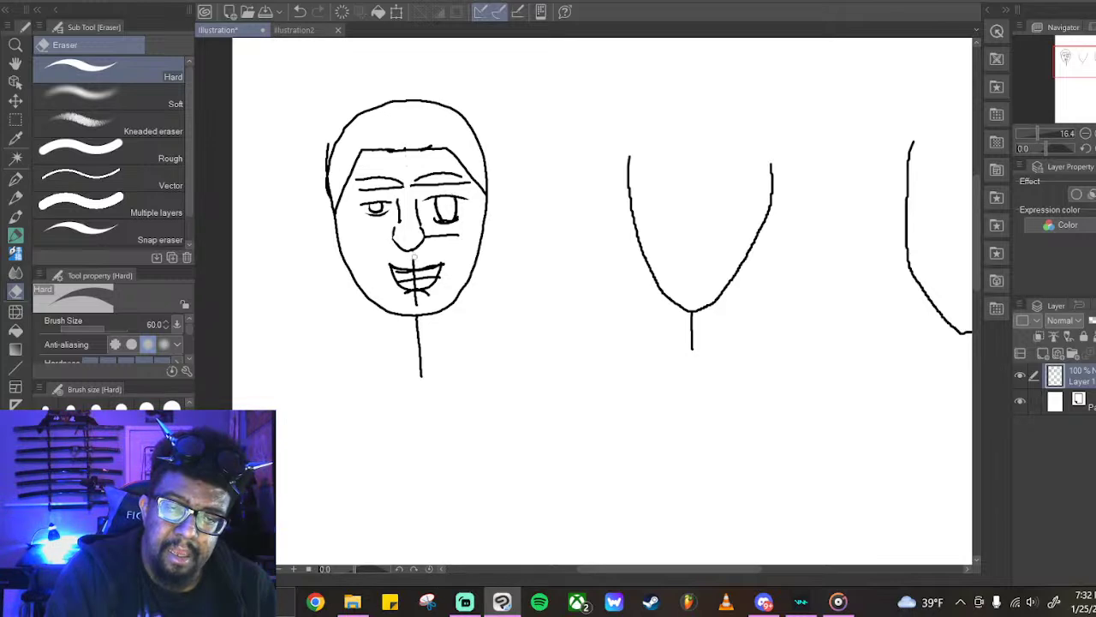
click(416, 291)
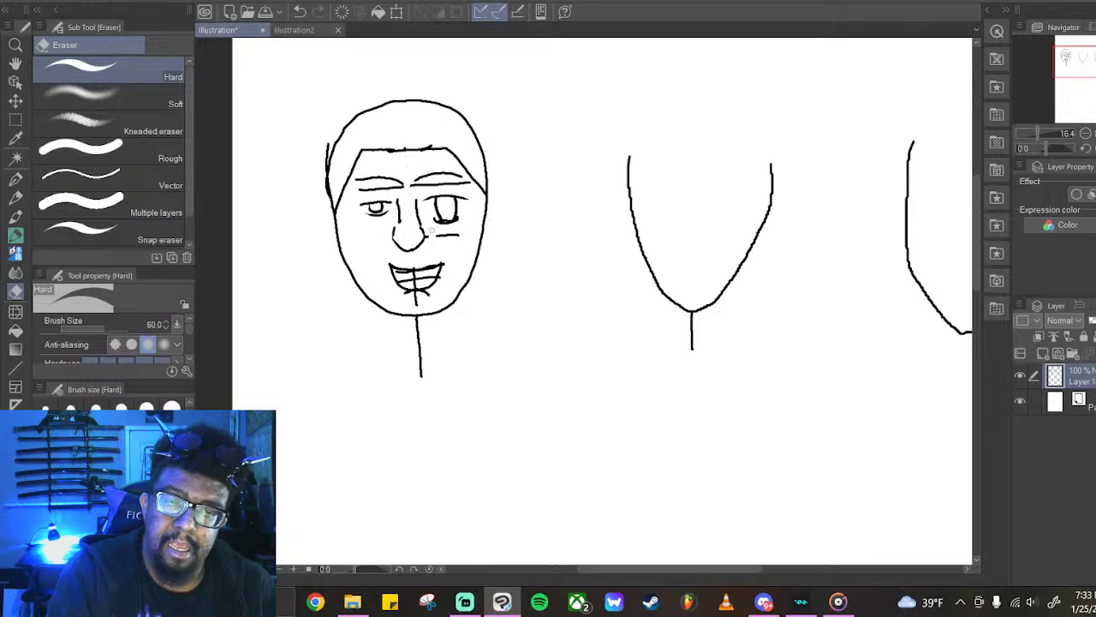
mouse_move(430, 239)
mouse_down()
mouse_move(463, 237)
mouse_move(433, 235)
mouse_up()
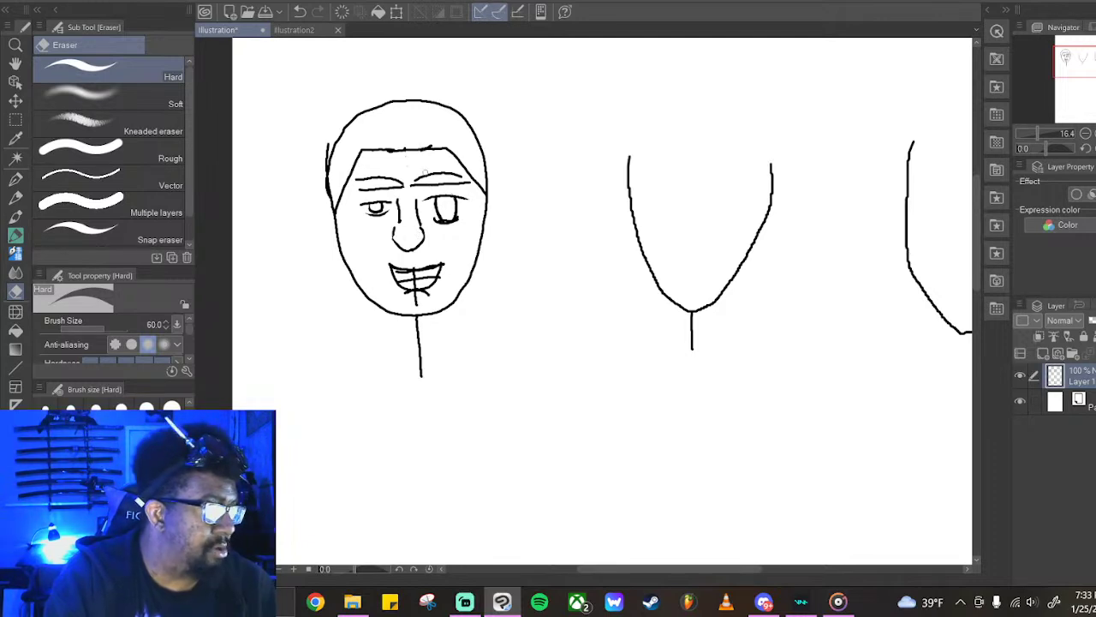
drag(361, 193, 469, 181)
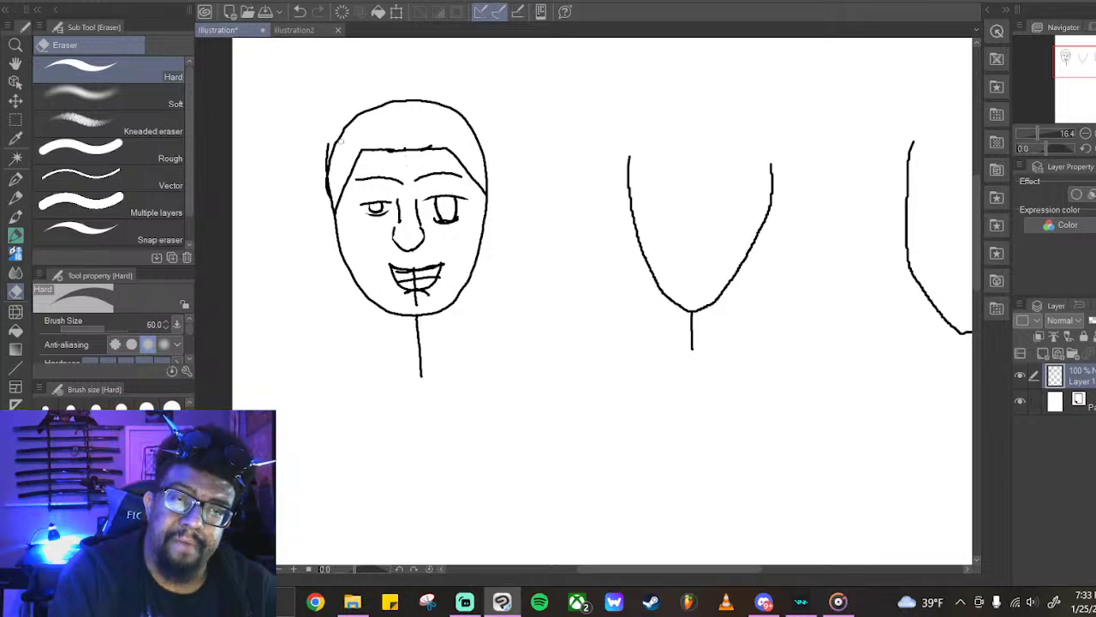
drag(326, 142, 326, 200)
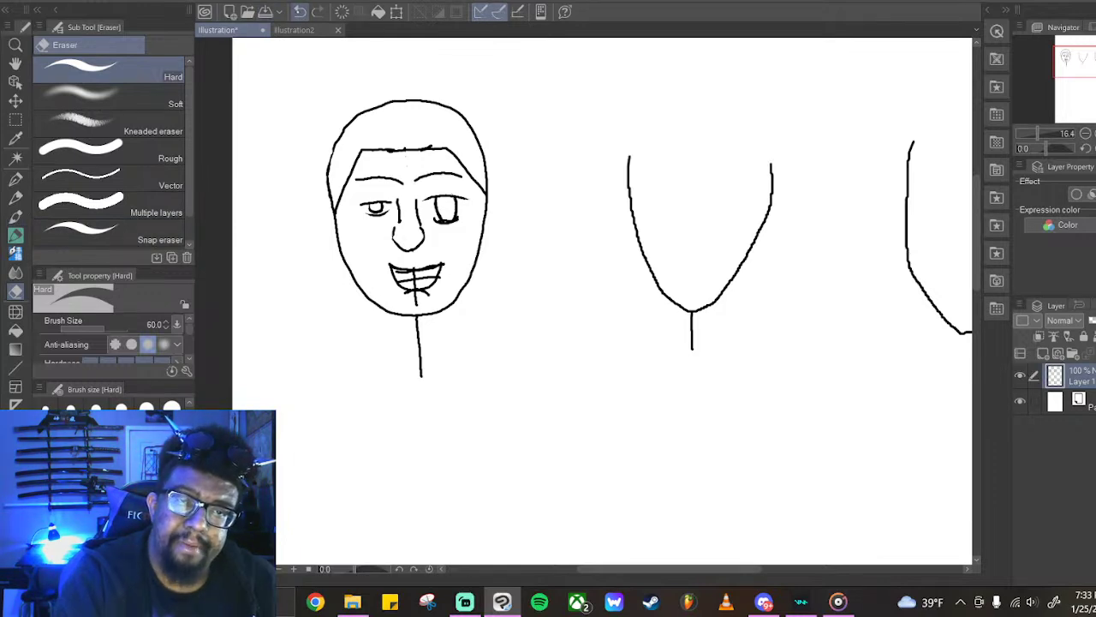
Undo all the eraser strokes on the face, back to the full set of guide lines
click(299, 11)
click(299, 11)
click(300, 12)
click(299, 11)
click(300, 12)
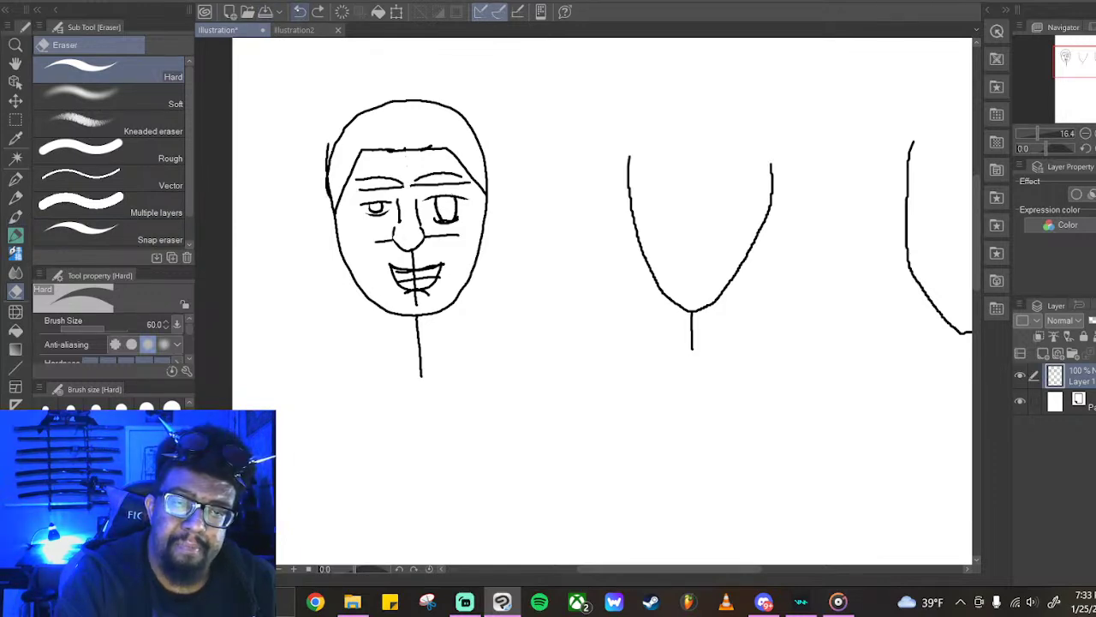
click(300, 11)
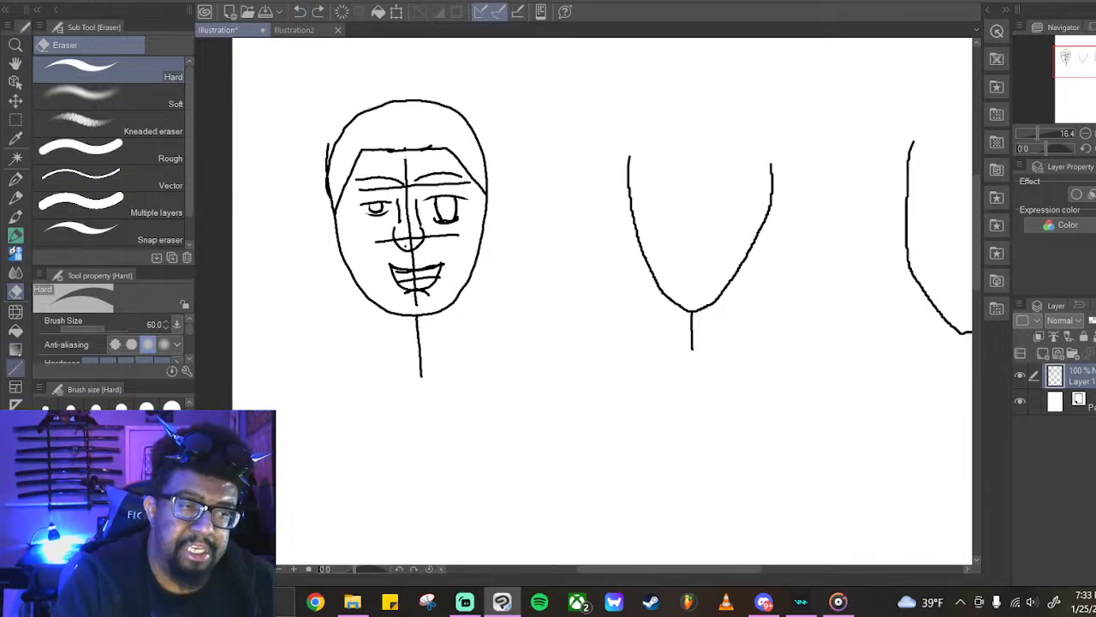
With the G-pen, draw a short ear-start mark outside the viewer's left edge of the first head, at brow level
click(15, 197)
click(15, 179)
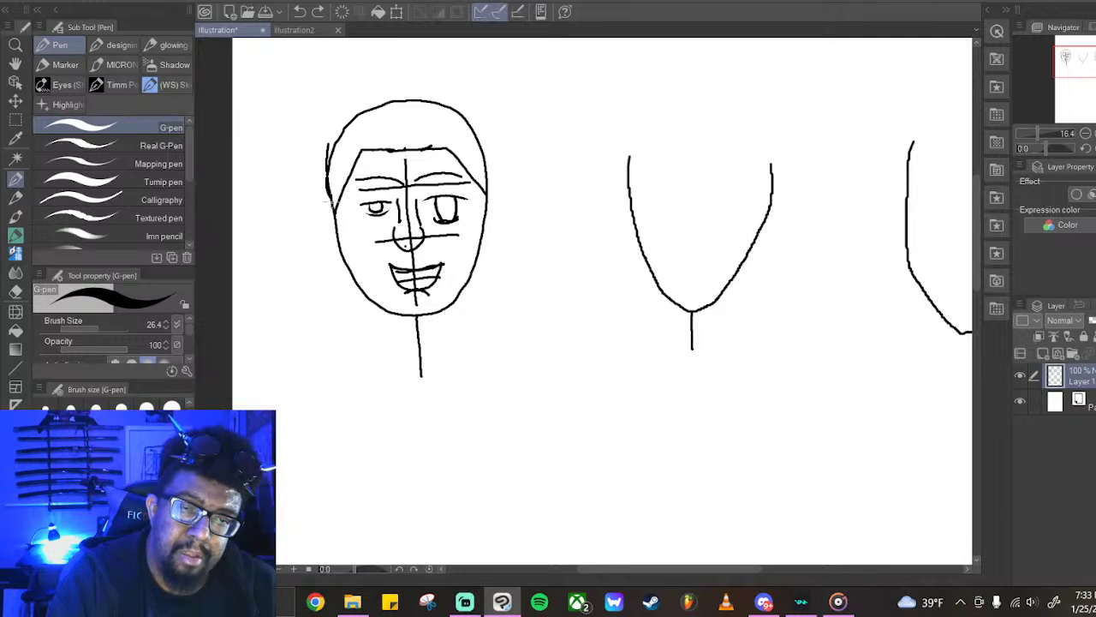
mouse_move(330, 195)
mouse_down()
mouse_move(317, 205)
mouse_move(329, 211)
mouse_up()
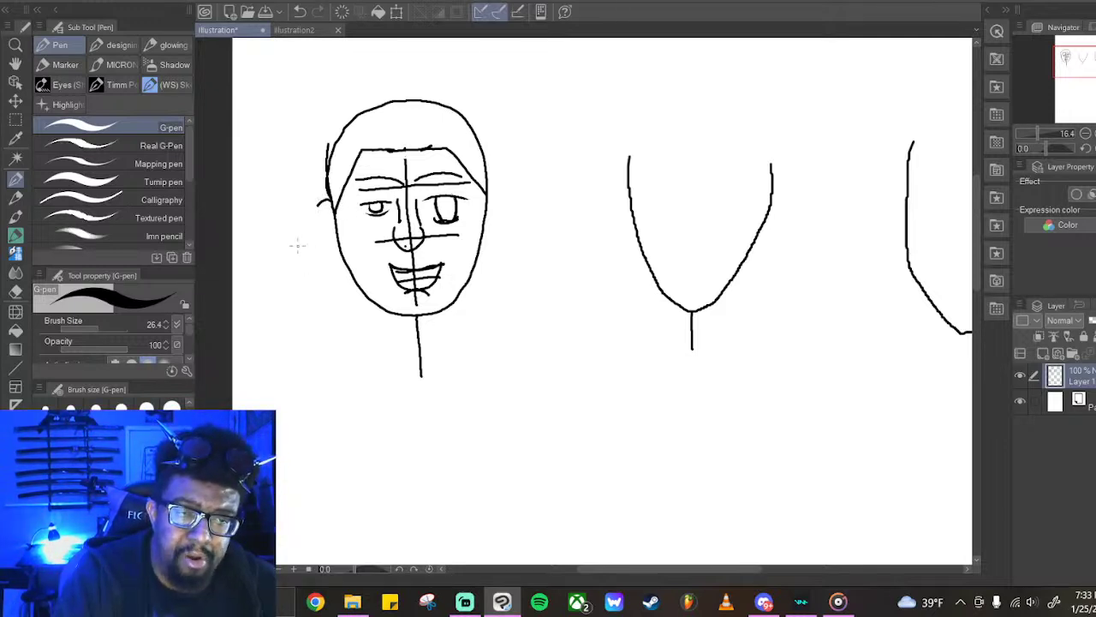
Sketch sample ear outlines beside the first face, including round, wavy-lobed, upward-pointed and sideways-pointed shapes, and undo each one
mouse_move(289, 256)
mouse_down()
mouse_move(271, 250)
mouse_move(258, 262)
mouse_move(251, 302)
mouse_move(289, 329)
mouse_move(302, 312)
mouse_up()
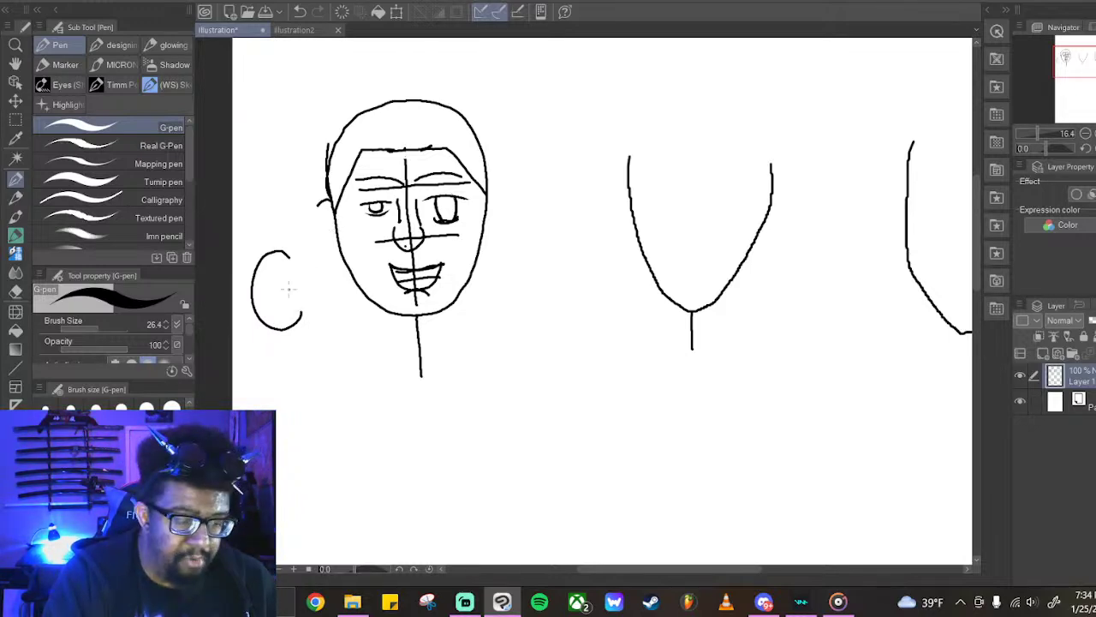
click(299, 11)
mouse_move(296, 279)
mouse_down()
mouse_move(279, 266)
mouse_move(263, 293)
mouse_move(277, 329)
mouse_move(265, 376)
mouse_move(288, 387)
mouse_move(310, 363)
mouse_up()
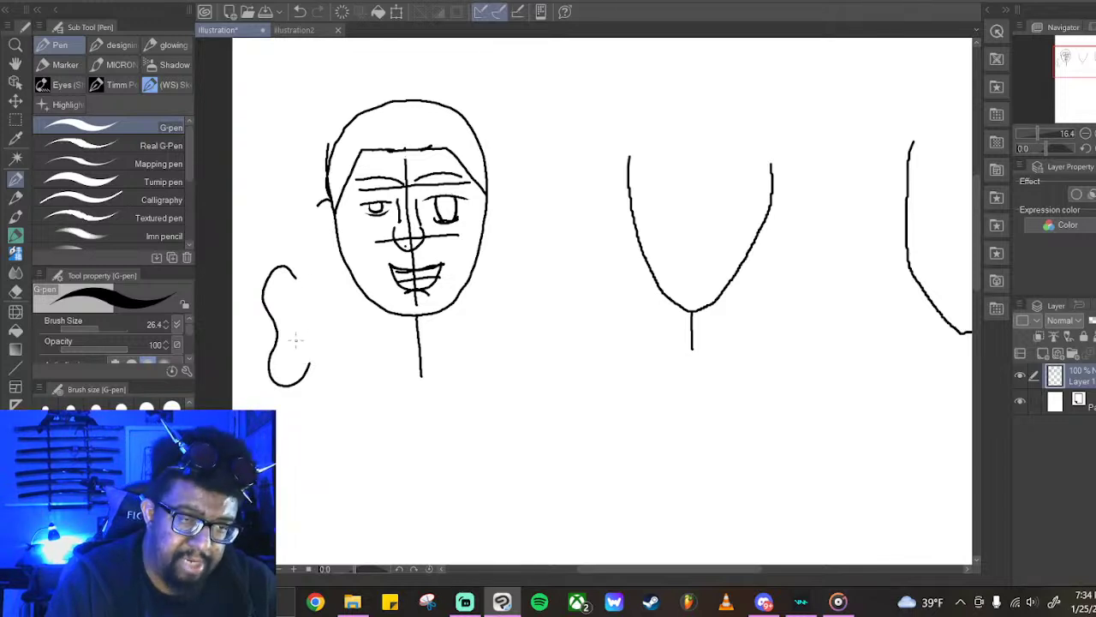
click(300, 11)
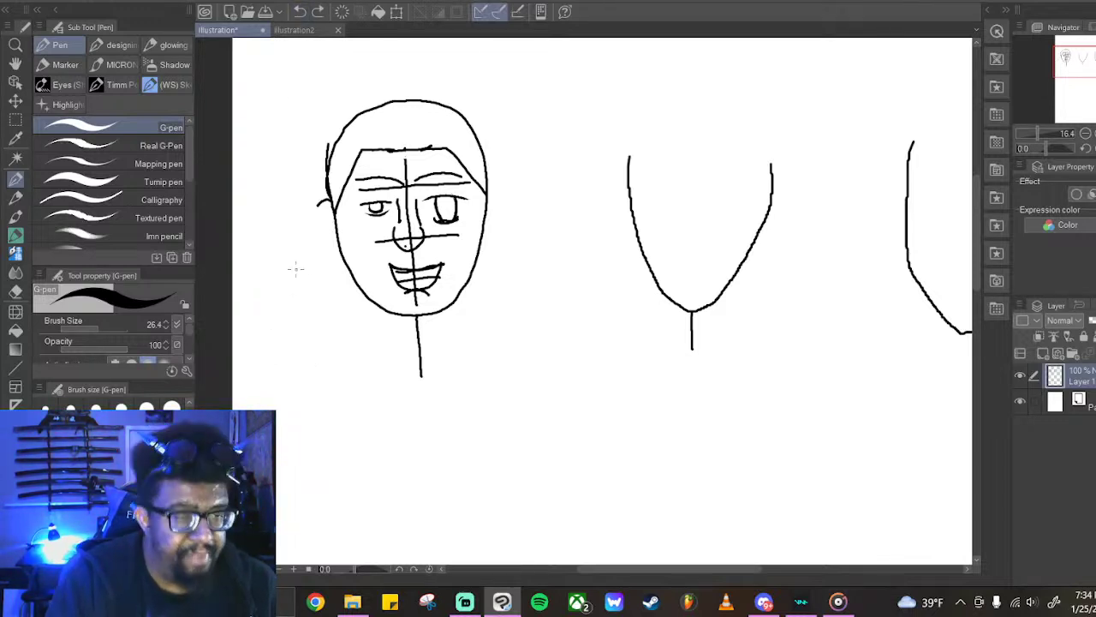
mouse_move(302, 307)
mouse_down()
mouse_move(264, 253)
mouse_move(268, 320)
mouse_move(316, 375)
mouse_up()
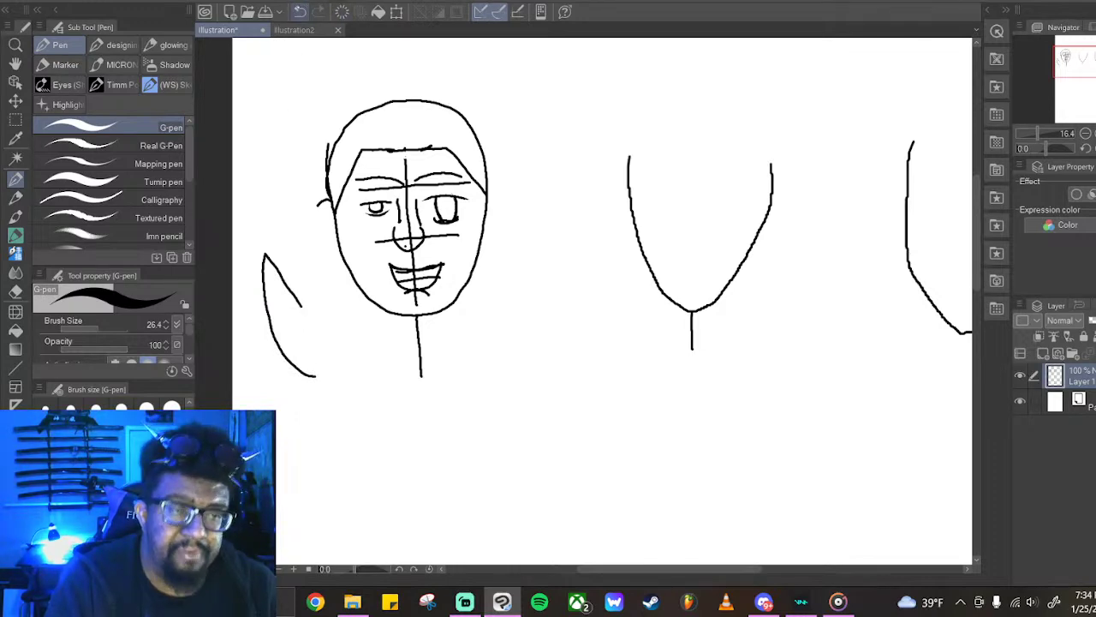
click(299, 11)
mouse_move(314, 294)
mouse_down()
mouse_move(231, 300)
mouse_move(274, 325)
mouse_move(320, 316)
mouse_up()
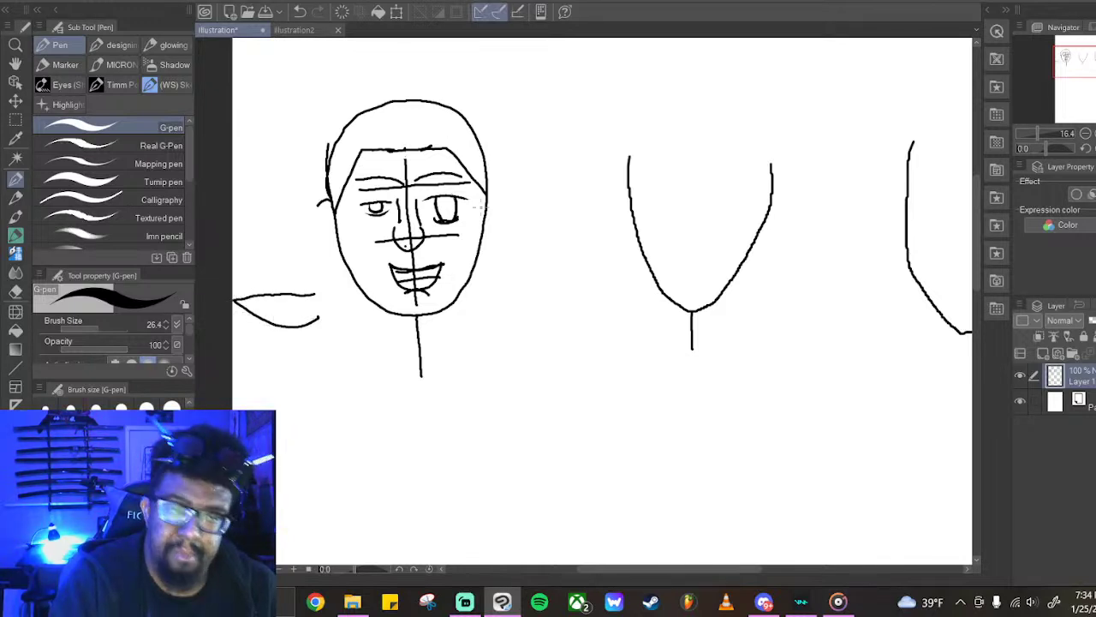
key(ctrl+z)
key(ctrl+z)
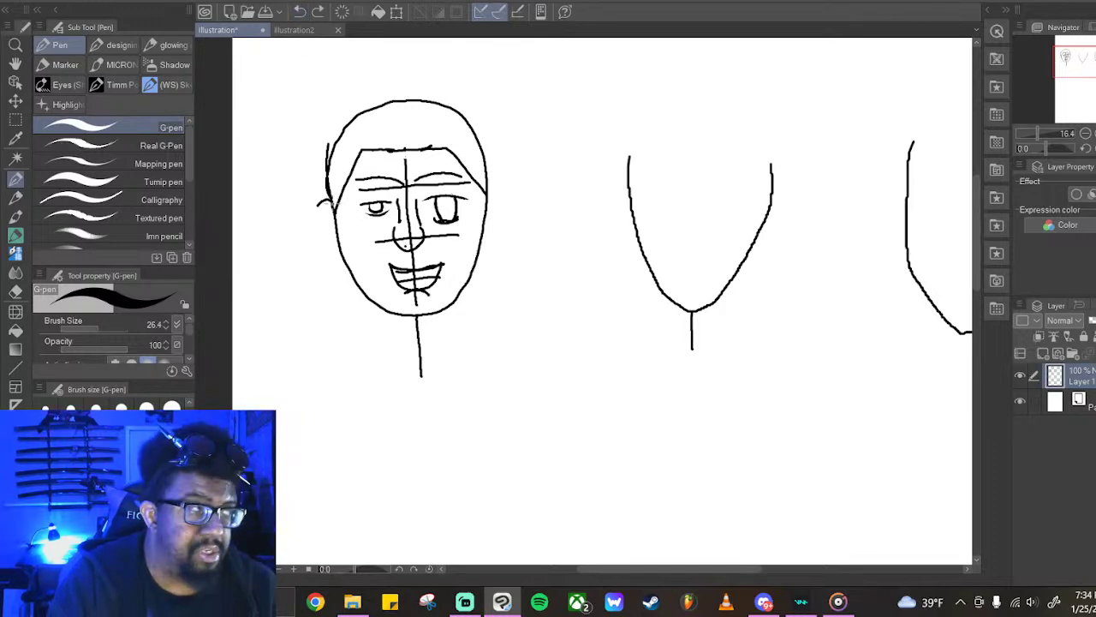
Try a rounded ear on one side of the first head and a two-lobed ear on the other, and undo both
mouse_move(330, 197)
mouse_down()
mouse_move(316, 206)
mouse_move(313, 233)
mouse_move(342, 248)
mouse_up()
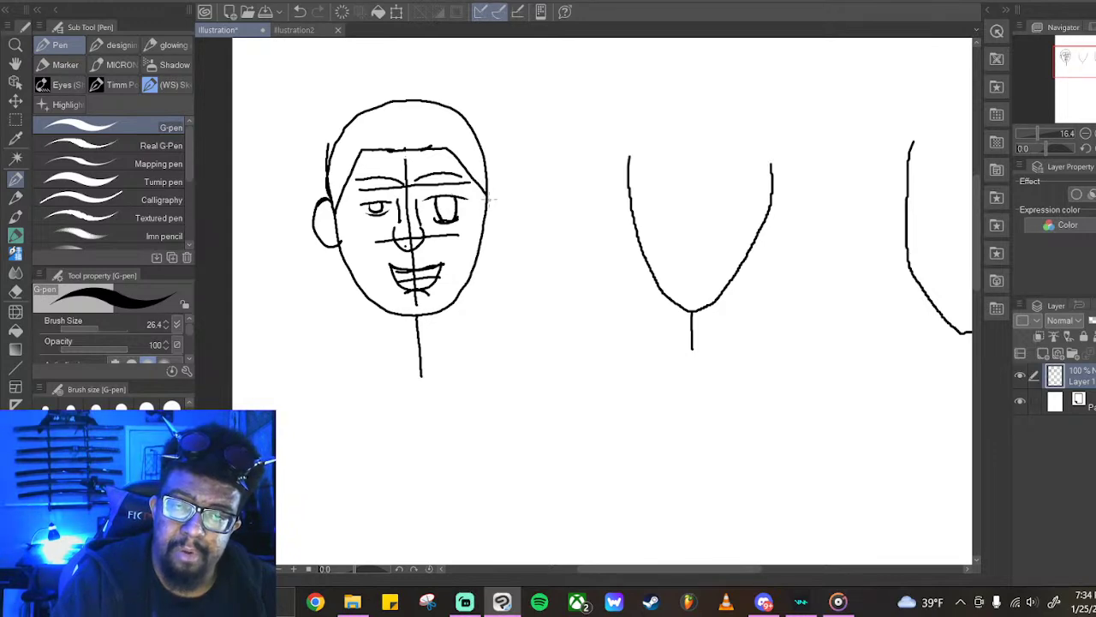
mouse_move(487, 195)
mouse_down()
mouse_move(509, 214)
mouse_move(505, 241)
mouse_move(487, 230)
mouse_up()
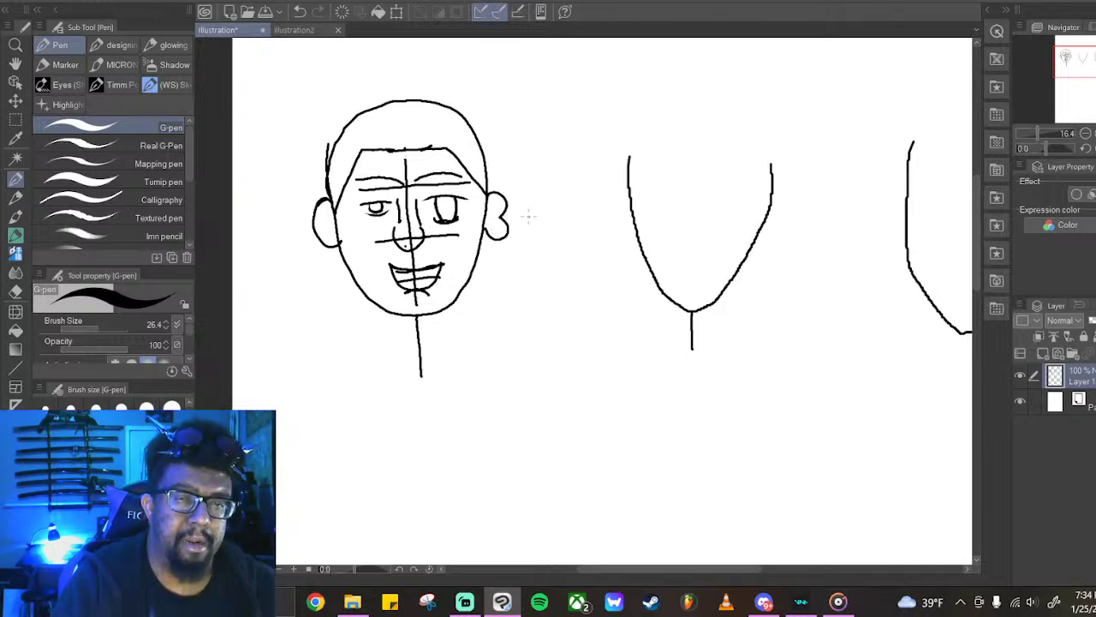
click(300, 12)
click(300, 12)
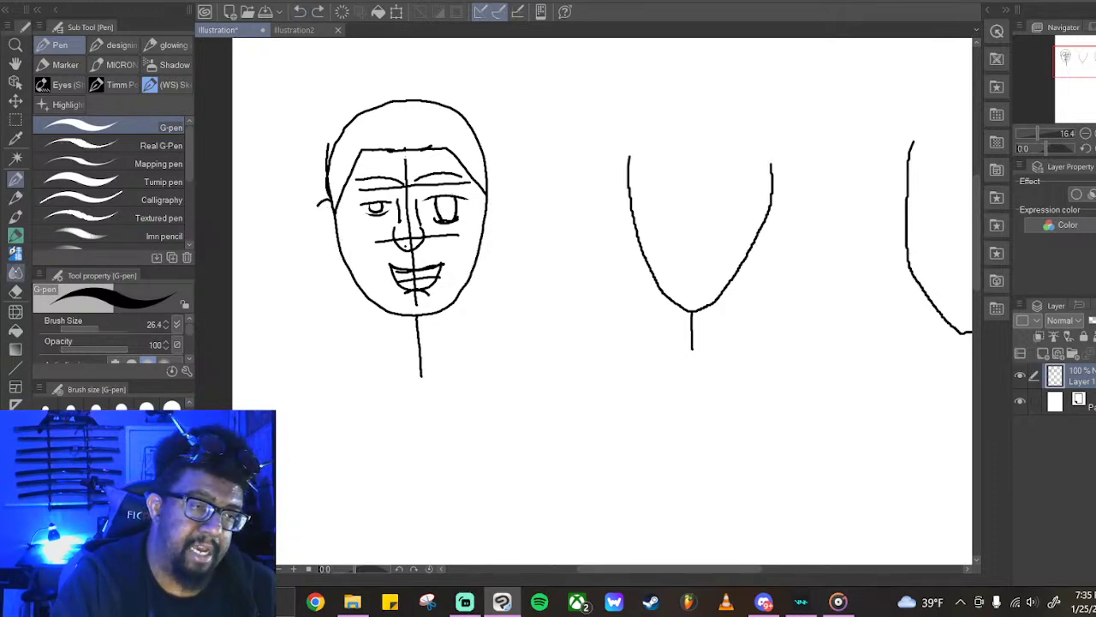
Erase the short ear mark and the stray line beside the first head with the Hard eraser
click(16, 292)
drag(318, 201, 327, 201)
drag(329, 139, 325, 168)
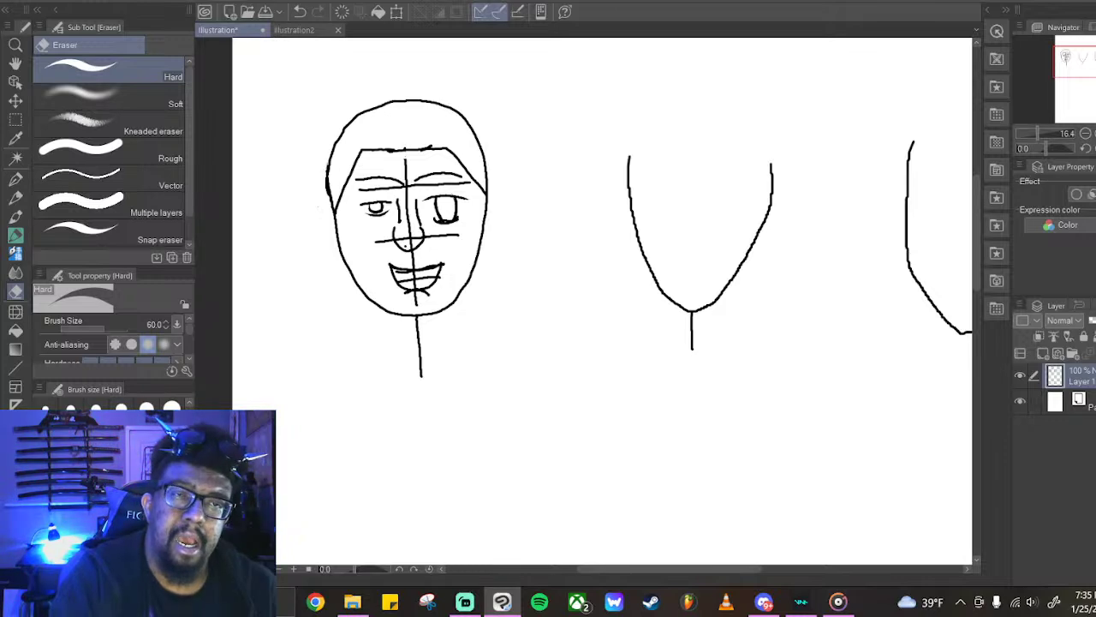
With the G-pen, draw a short upward-pointed ear on the viewer's left side of the first head
click(16, 178)
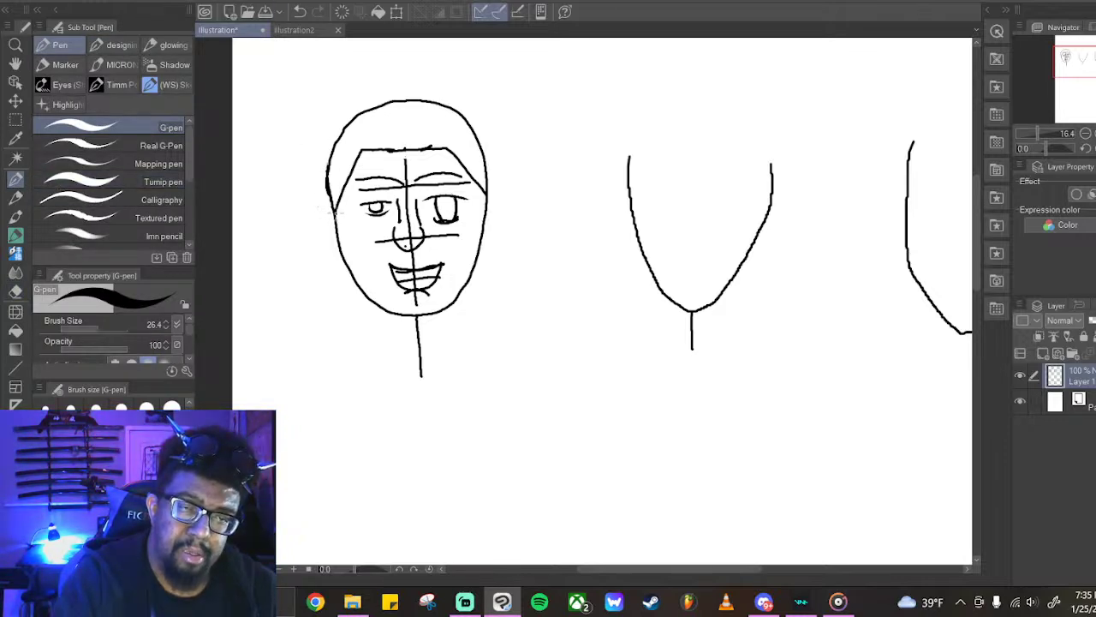
mouse_move(319, 194)
mouse_down()
mouse_move(300, 168)
mouse_move(310, 228)
mouse_move(336, 255)
mouse_move(339, 236)
mouse_up()
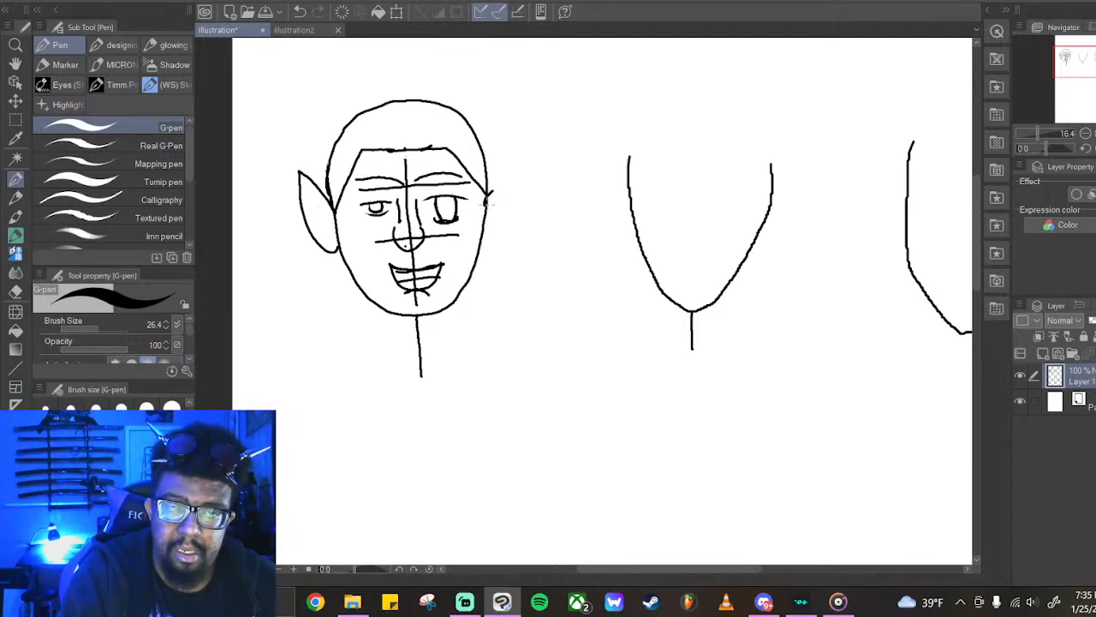
mouse_move(487, 198)
mouse_down()
mouse_move(514, 183)
mouse_move(584, 174)
mouse_move(506, 225)
mouse_move(485, 206)
mouse_up()
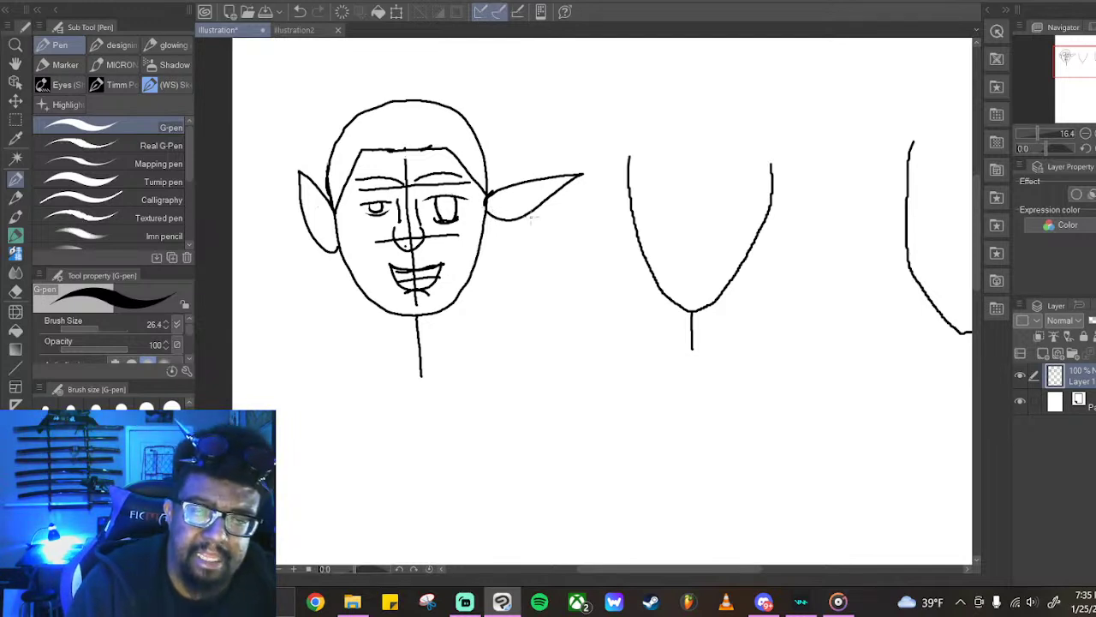
key(ctrl+z)
key(ctrl+z)
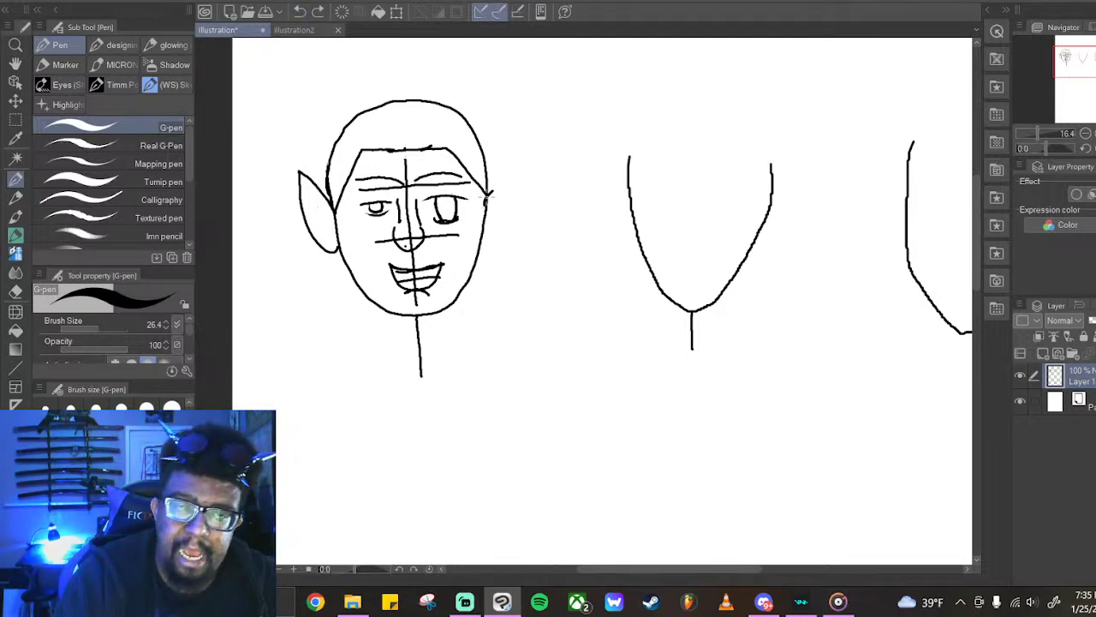
Draw a long, curved pointed ear on the viewer's right side of the head, joining it from brow level to nose level
mouse_move(486, 198)
mouse_down()
mouse_move(602, 174)
mouse_move(544, 194)
mouse_move(482, 235)
mouse_up()
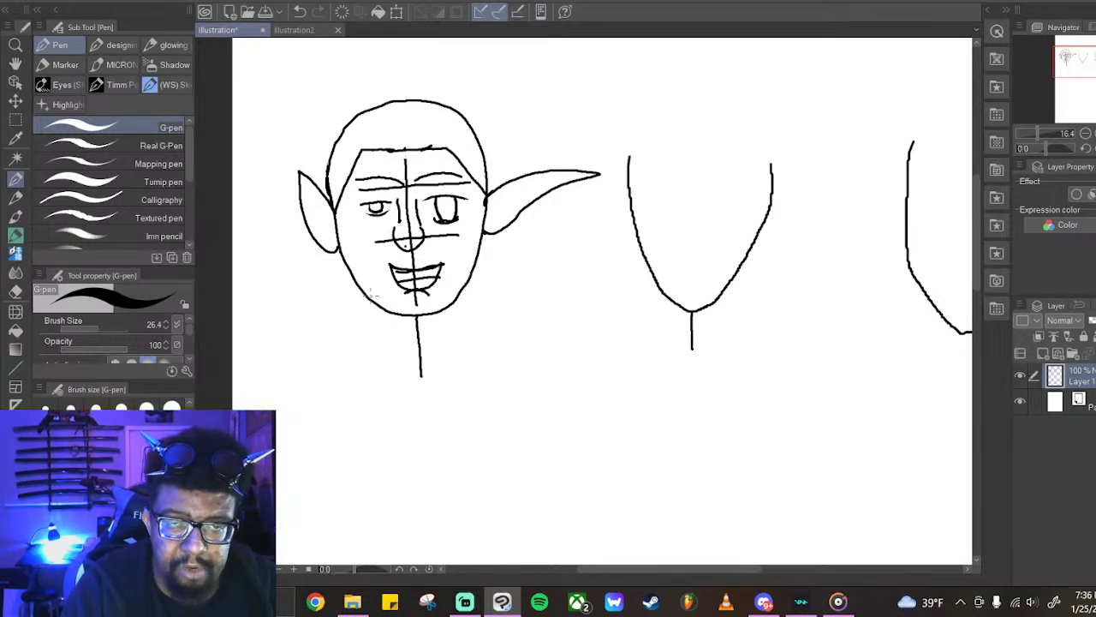
drag(442, 243, 508, 231)
click(300, 12)
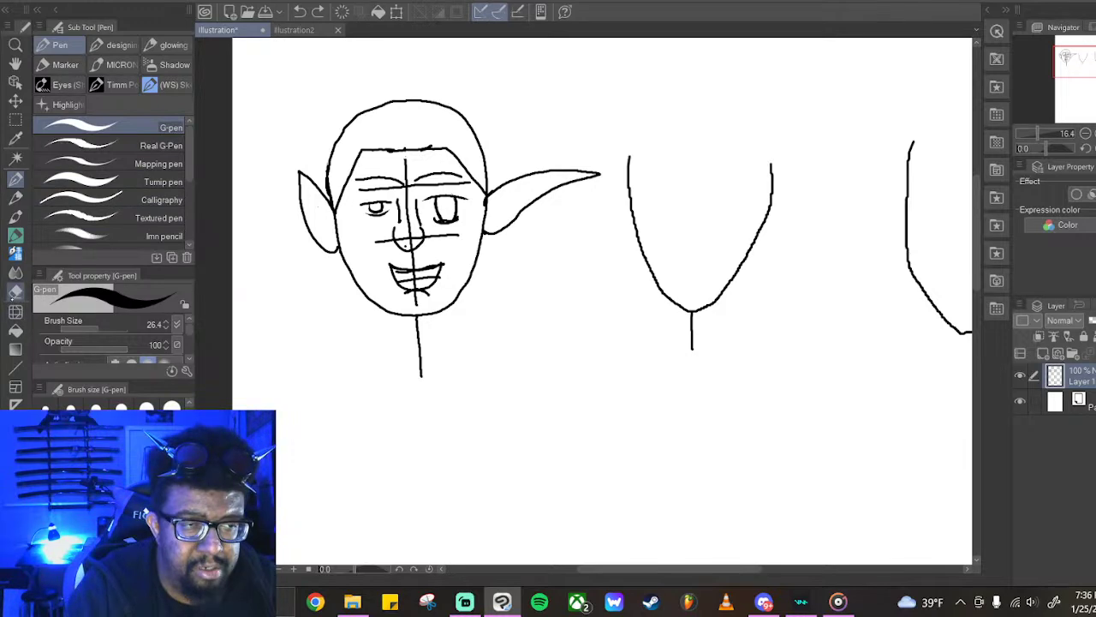
Erase the vertical center guide above the mouth and the horizontal nose and brow guides with the Hard eraser
click(16, 291)
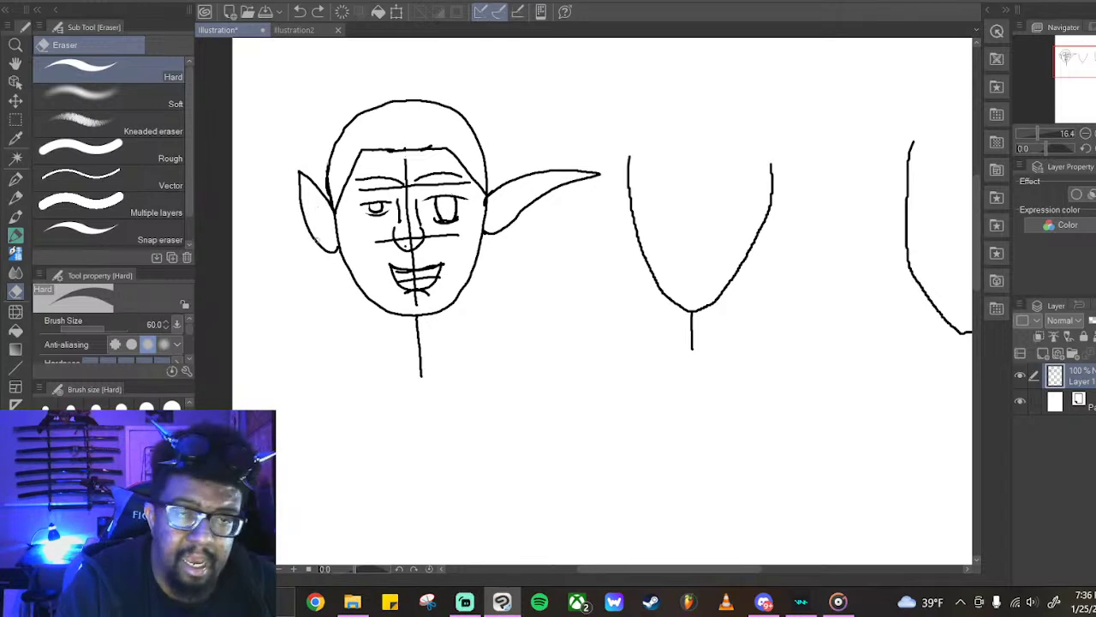
mouse_move(409, 168)
mouse_down()
mouse_move(411, 243)
mouse_move(409, 221)
mouse_move(414, 234)
mouse_up()
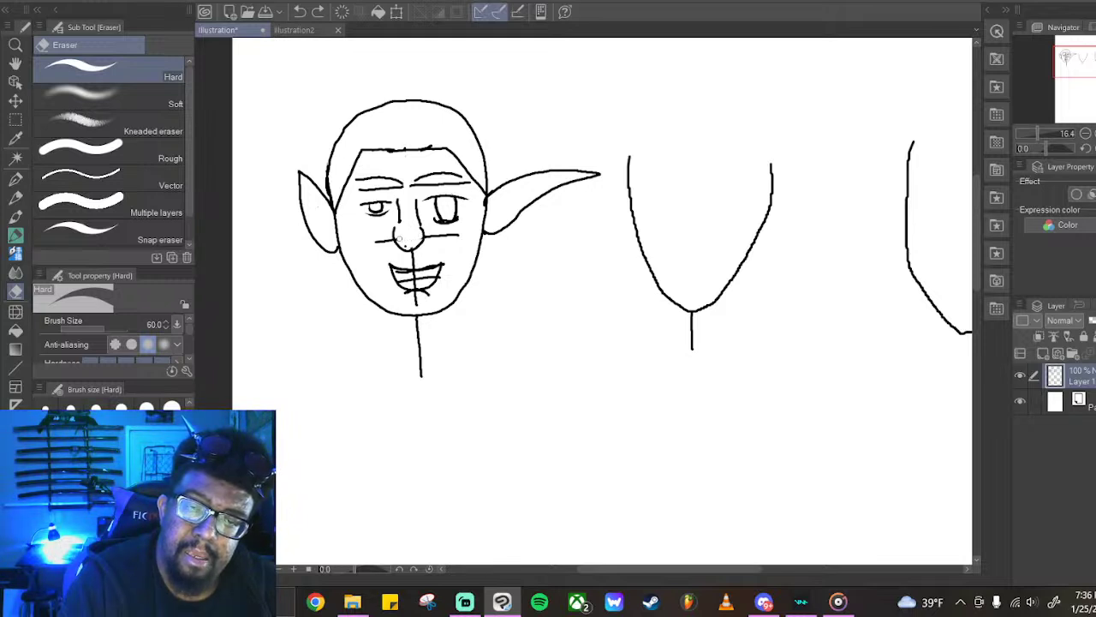
mouse_move(404, 243)
mouse_down()
mouse_move(412, 267)
mouse_move(437, 233)
mouse_move(457, 238)
mouse_up()
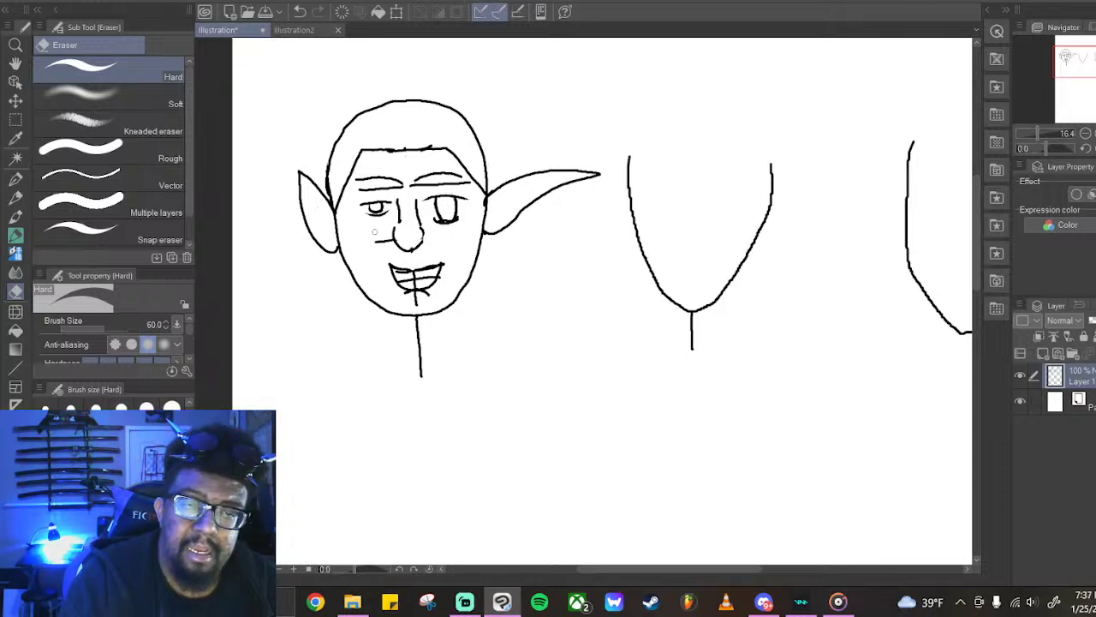
drag(357, 191, 463, 183)
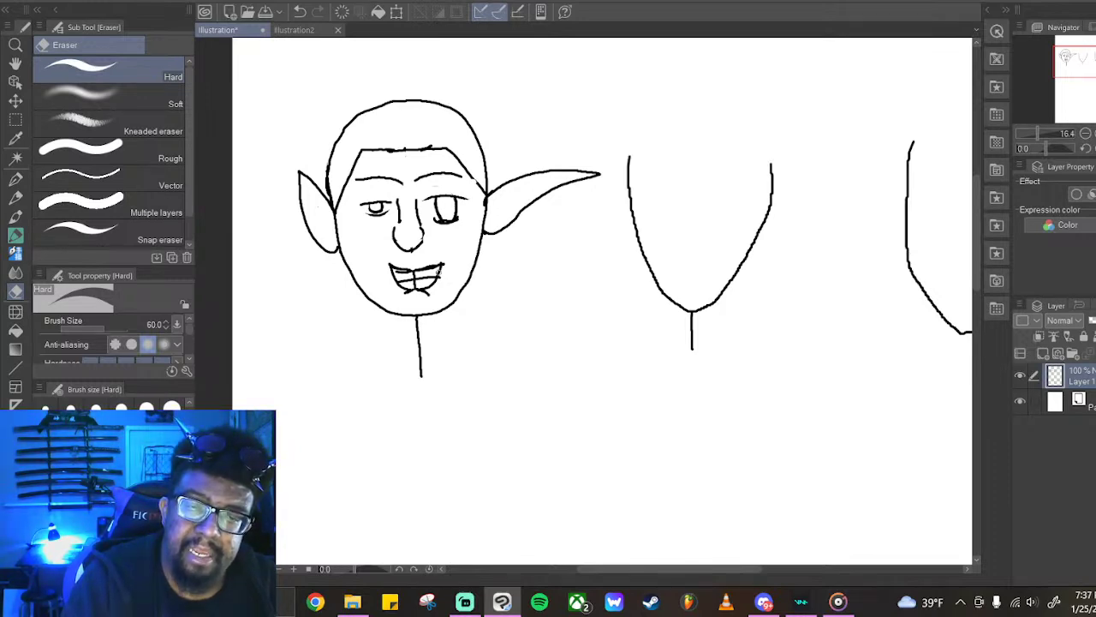
Draw vertical tooth lines across the smiling mouth with the G-pen
click(15, 178)
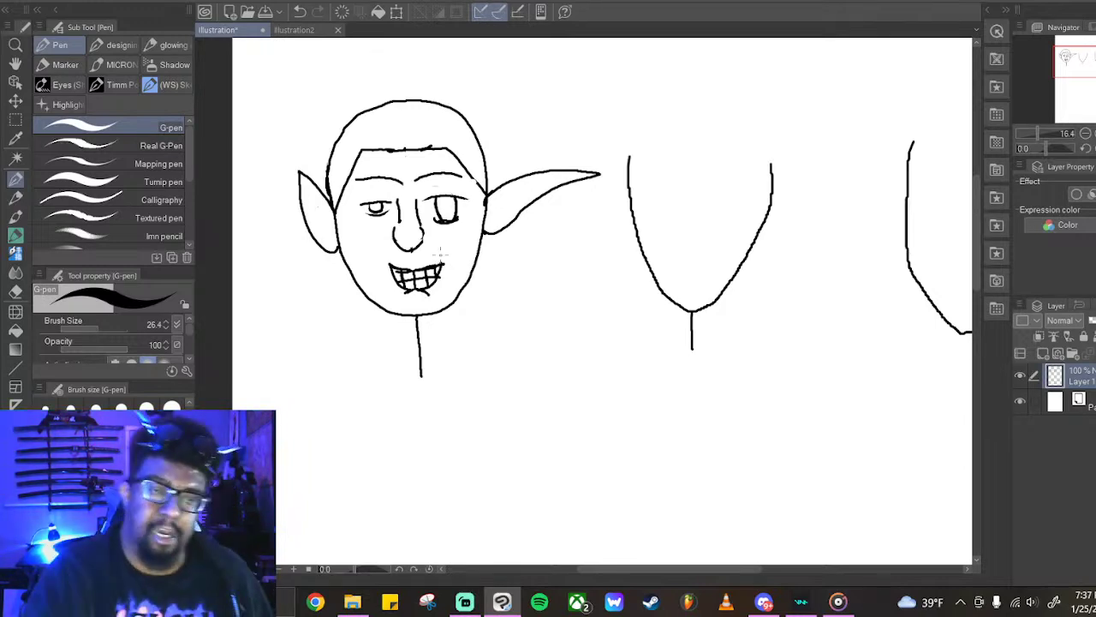
drag(395, 216, 422, 240)
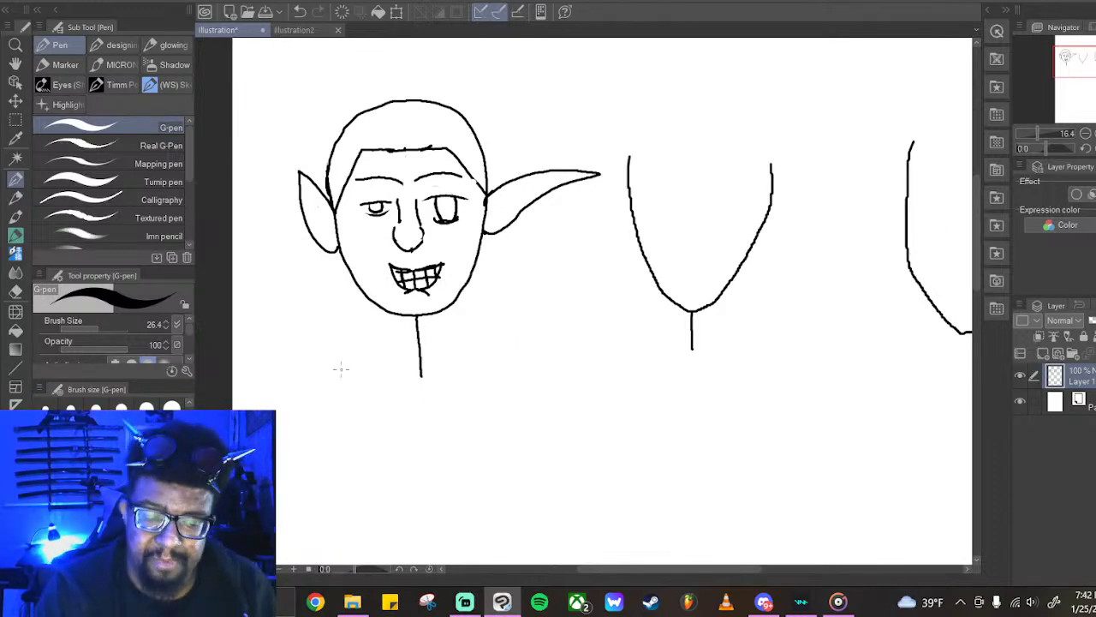
Draw a short vertical neck line below the chin of the third head shape
scroll(372, 355, down, 3)
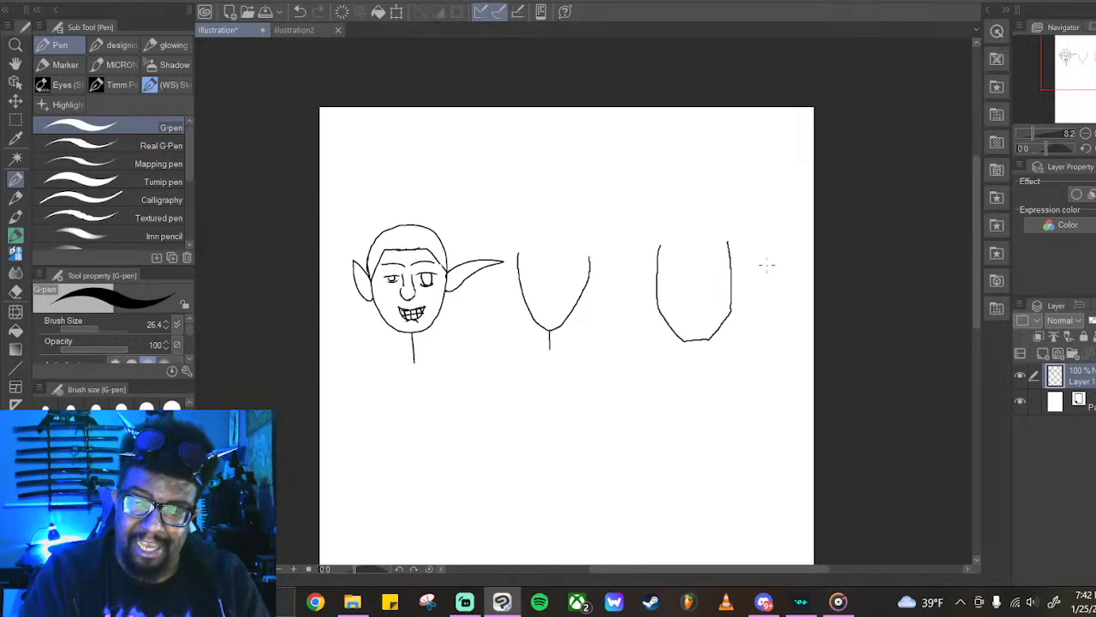
drag(696, 340, 697, 364)
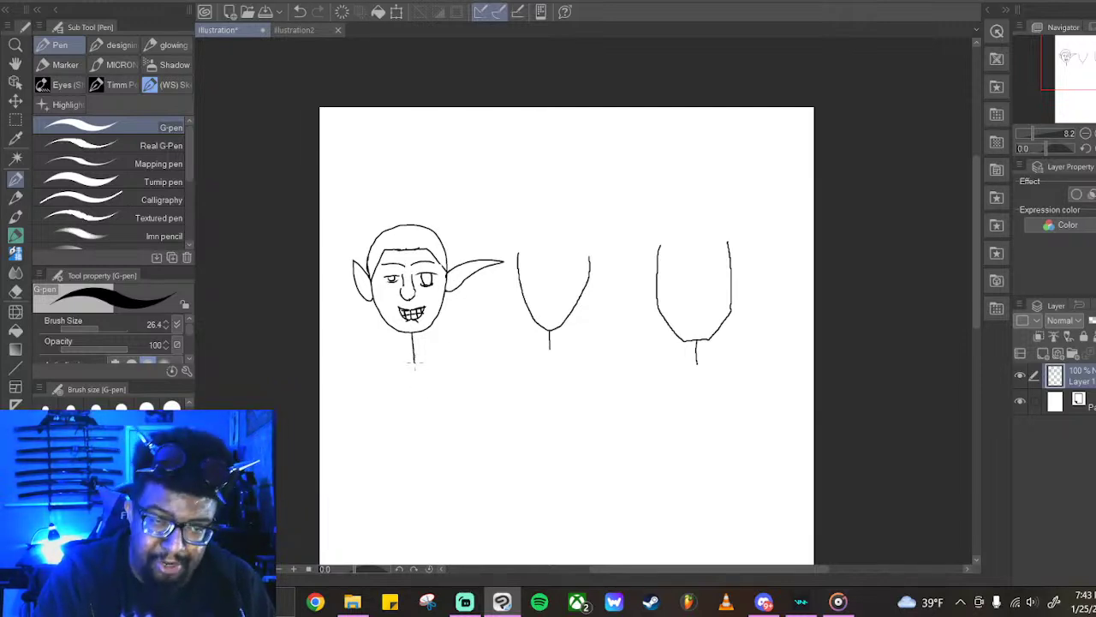
Draw two sloping shoulder lines from the base of the first head's neck line and extend a center line down the torso
drag(415, 363, 355, 395)
drag(416, 363, 491, 406)
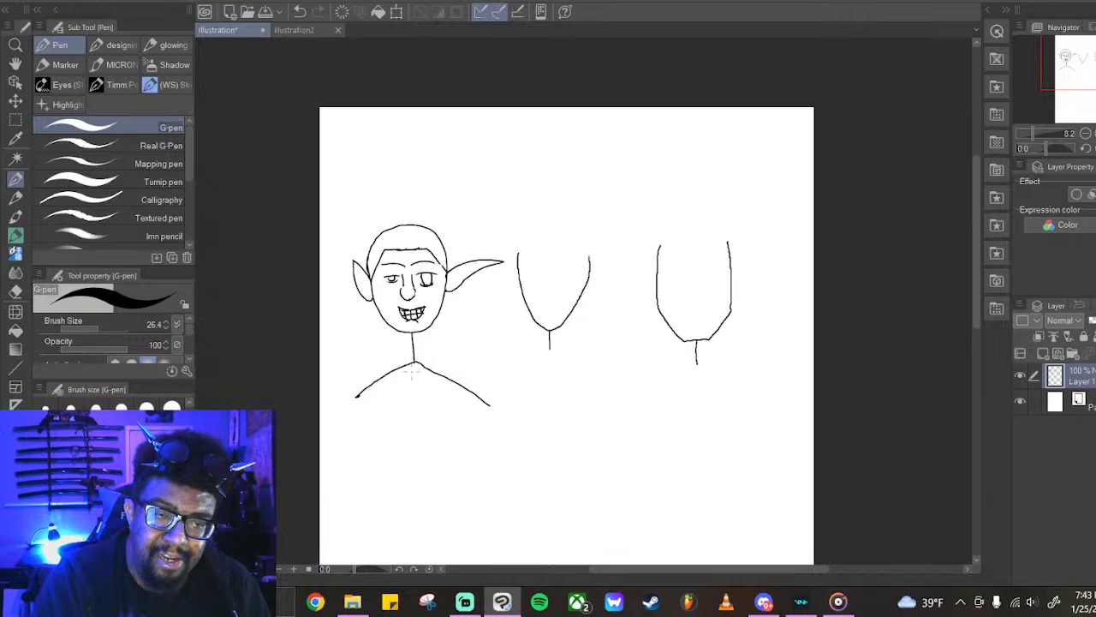
drag(414, 363, 423, 461)
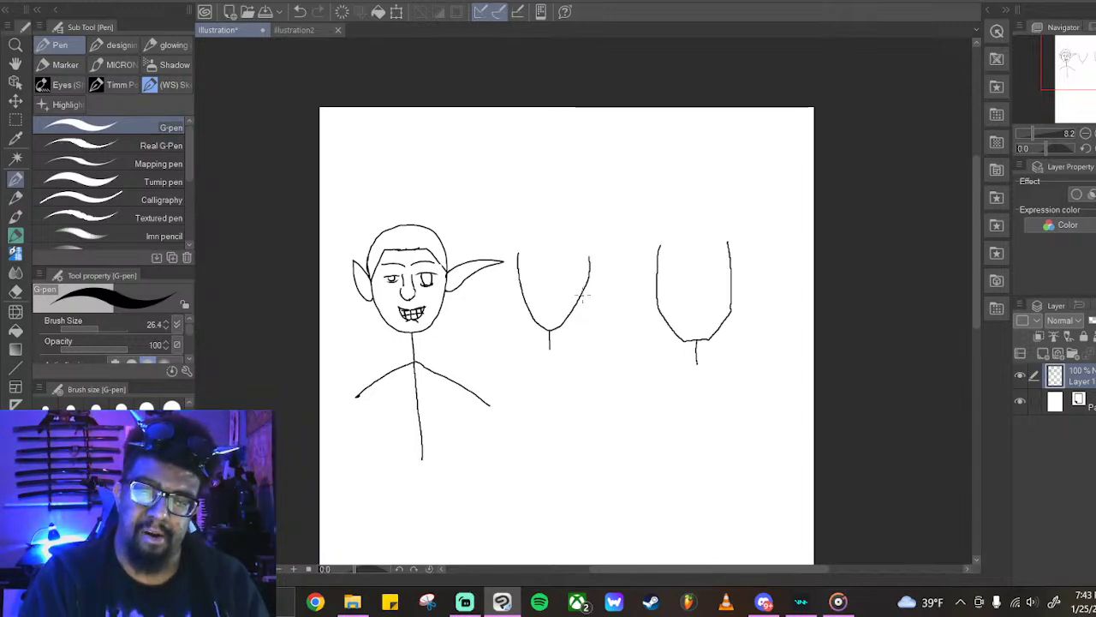
Draw both sides of the first figure's neck from the jaw toward the shoulders, flanking the center neck line
scroll(616, 297, up, 3)
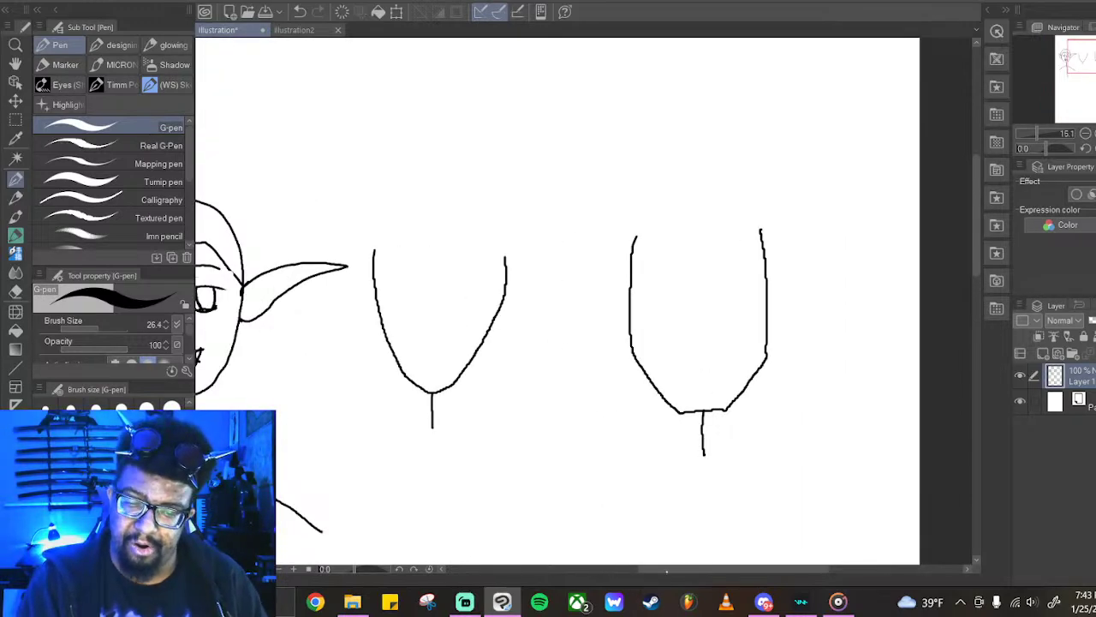
drag(671, 568, 579, 567)
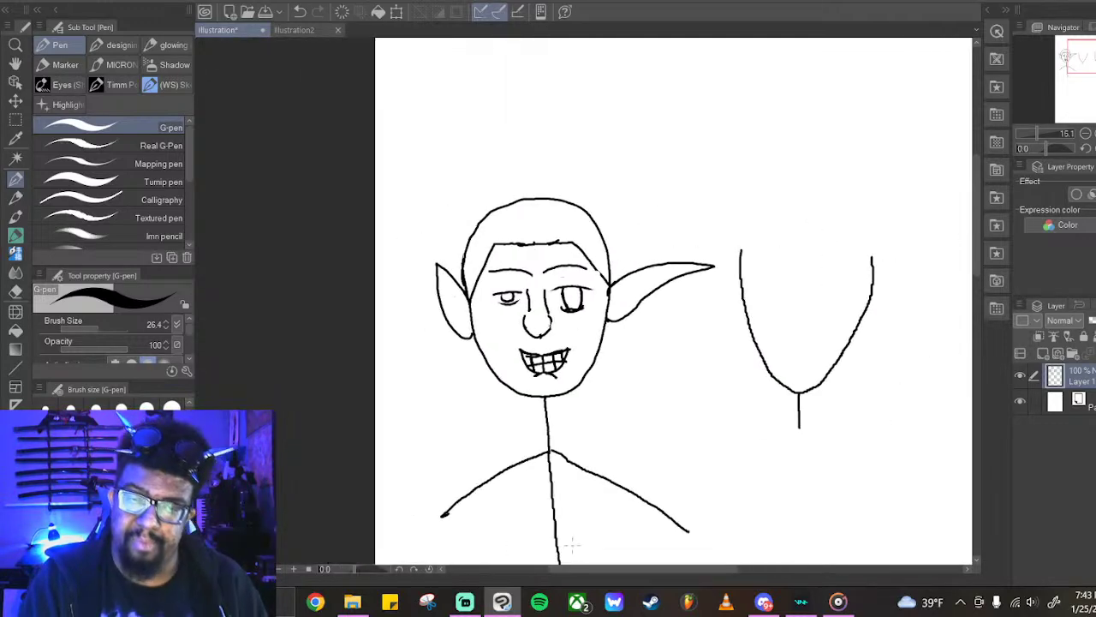
scroll(523, 409, up, 2)
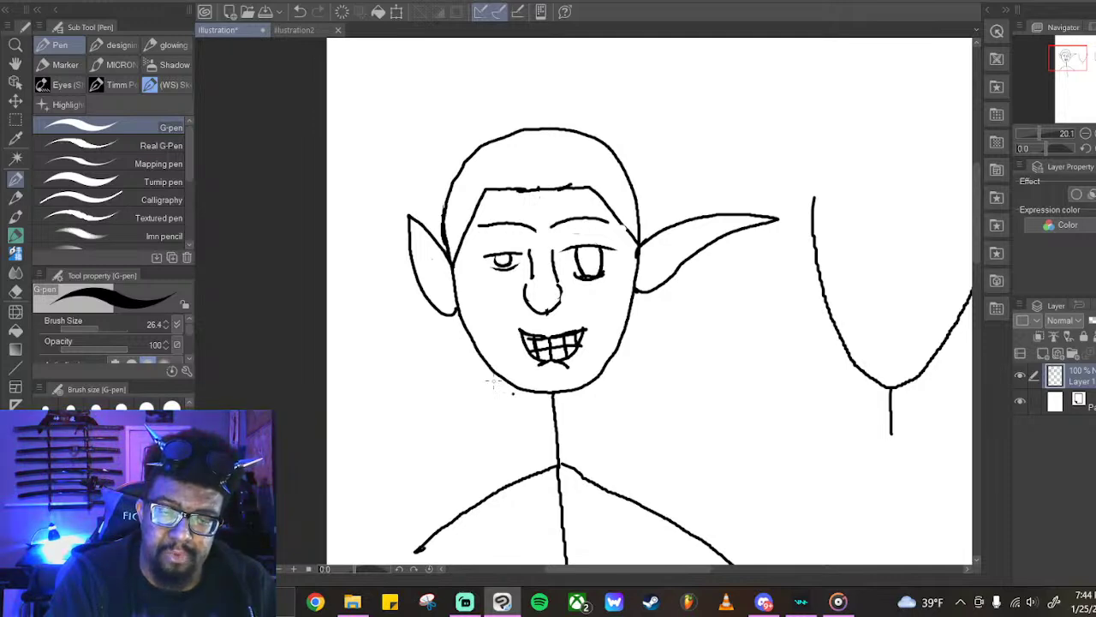
drag(495, 395, 505, 463)
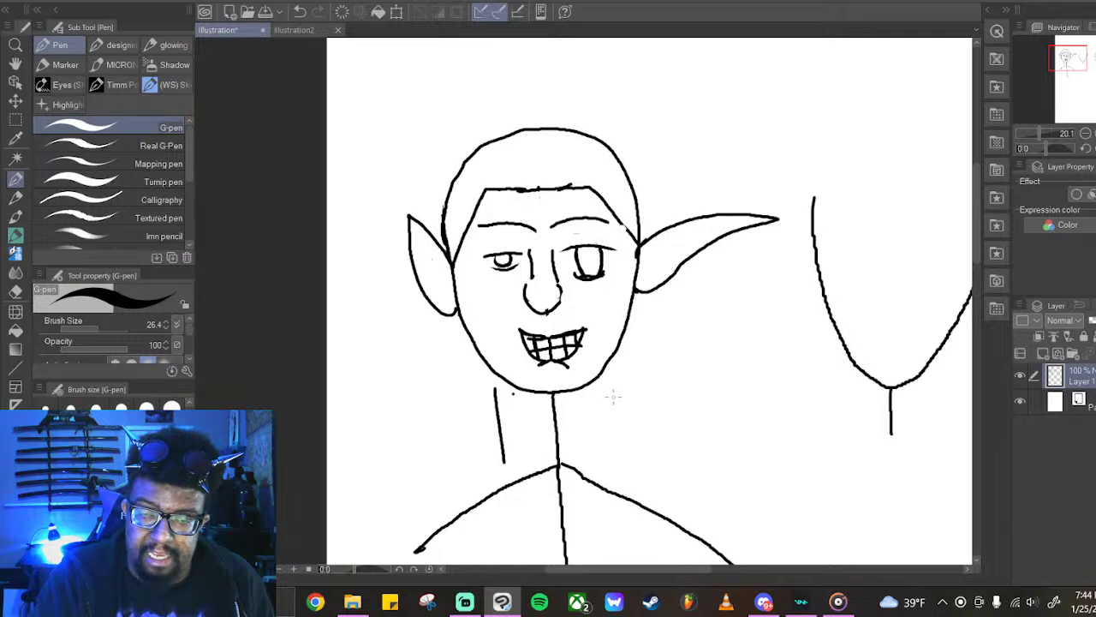
drag(617, 443, 617, 458)
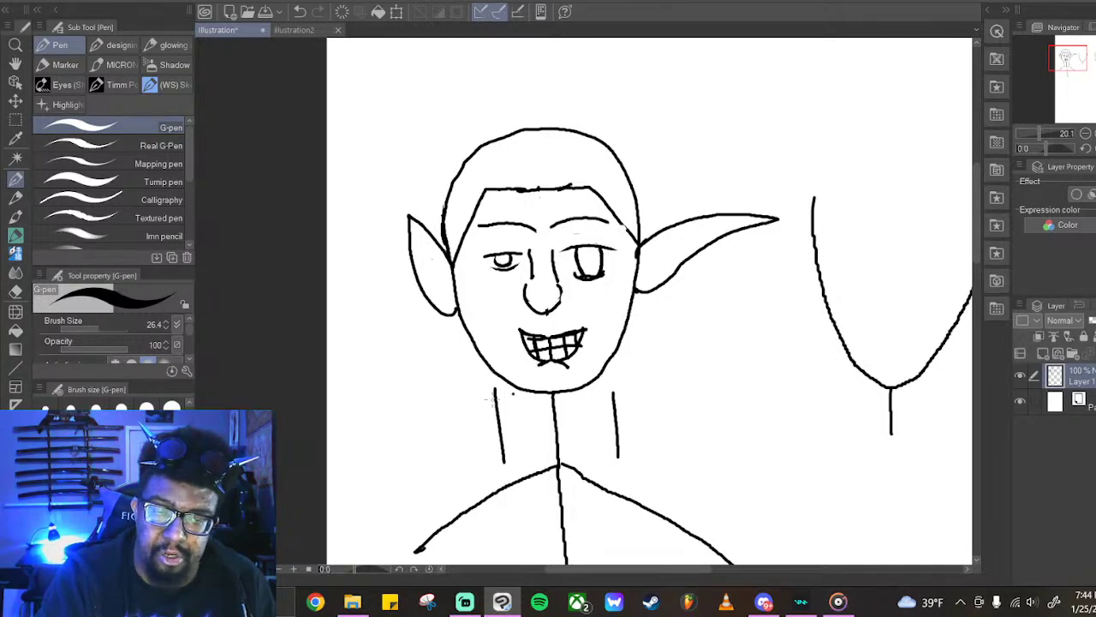
drag(492, 370, 505, 467)
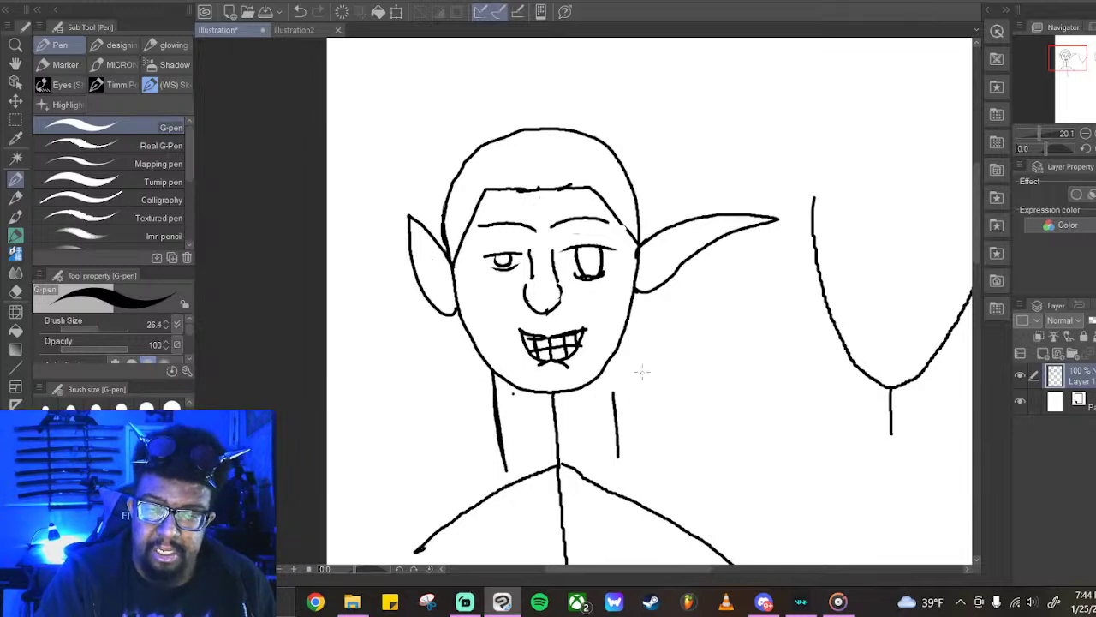
drag(610, 362, 616, 472)
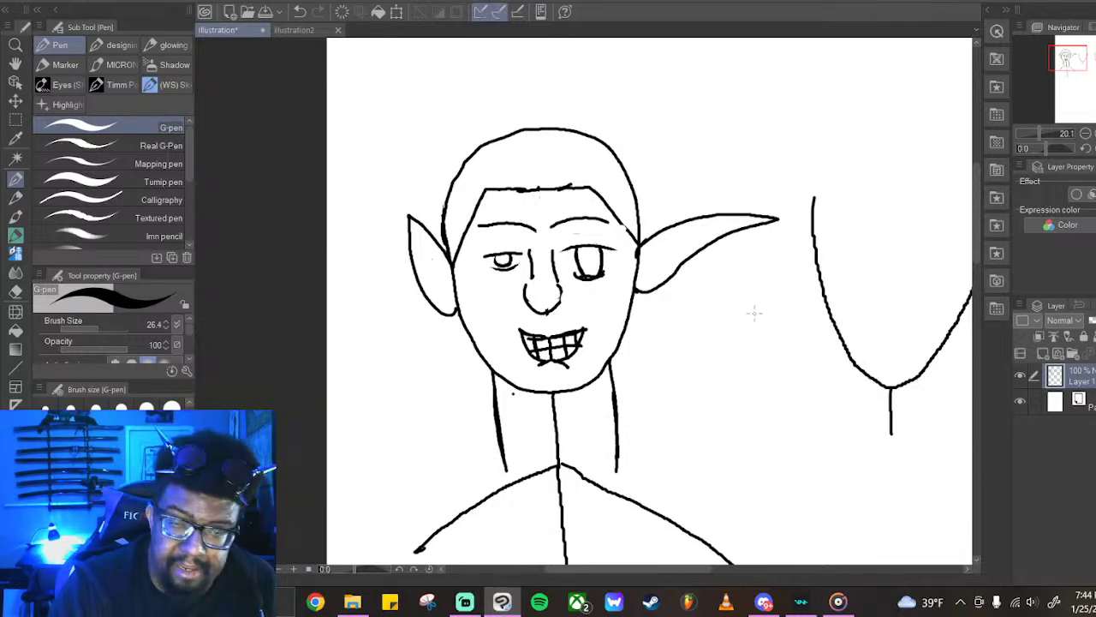
Undo the last thickening strokes on both sides of the first figure's neck
click(300, 11)
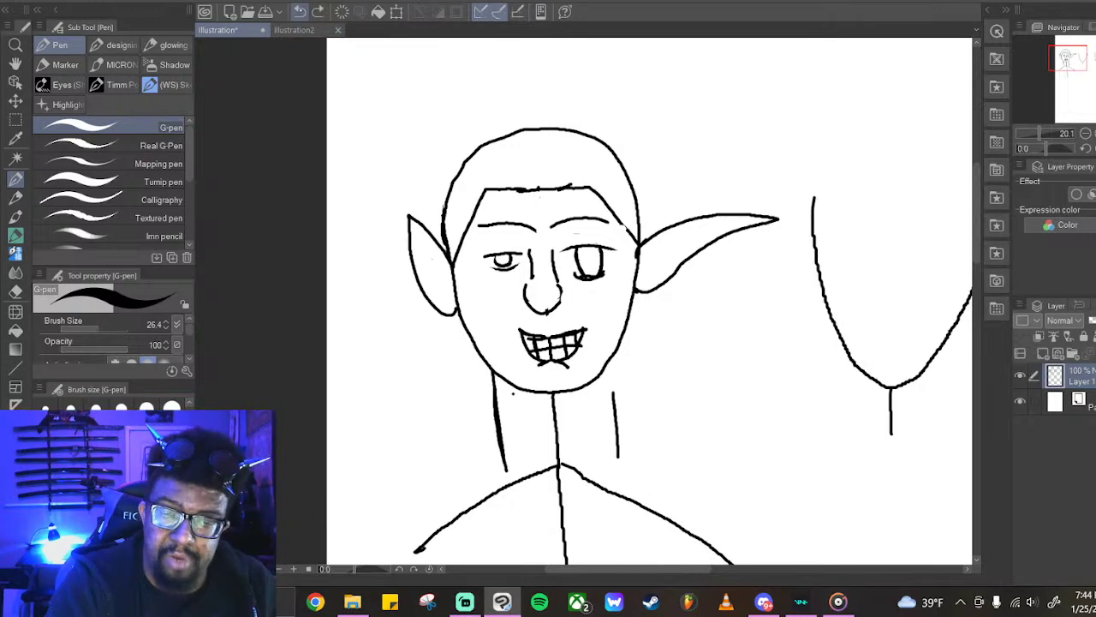
click(299, 11)
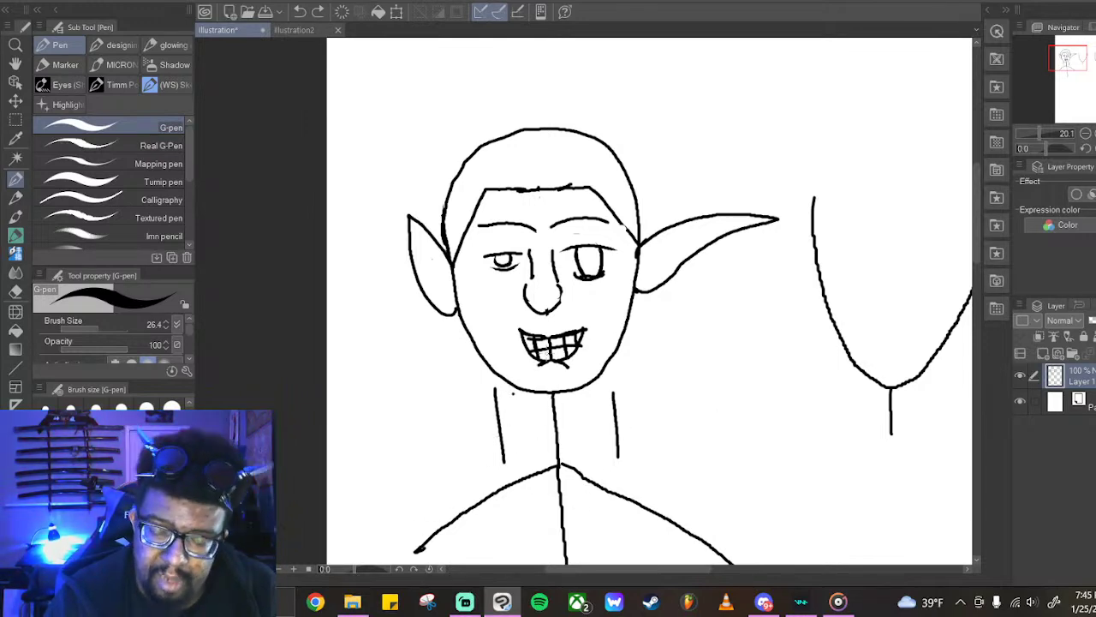
Erase the neck side line and the sloping shoulder guide on the first figure's long-eared side with the Hard eraser
drag(975, 249, 971, 297)
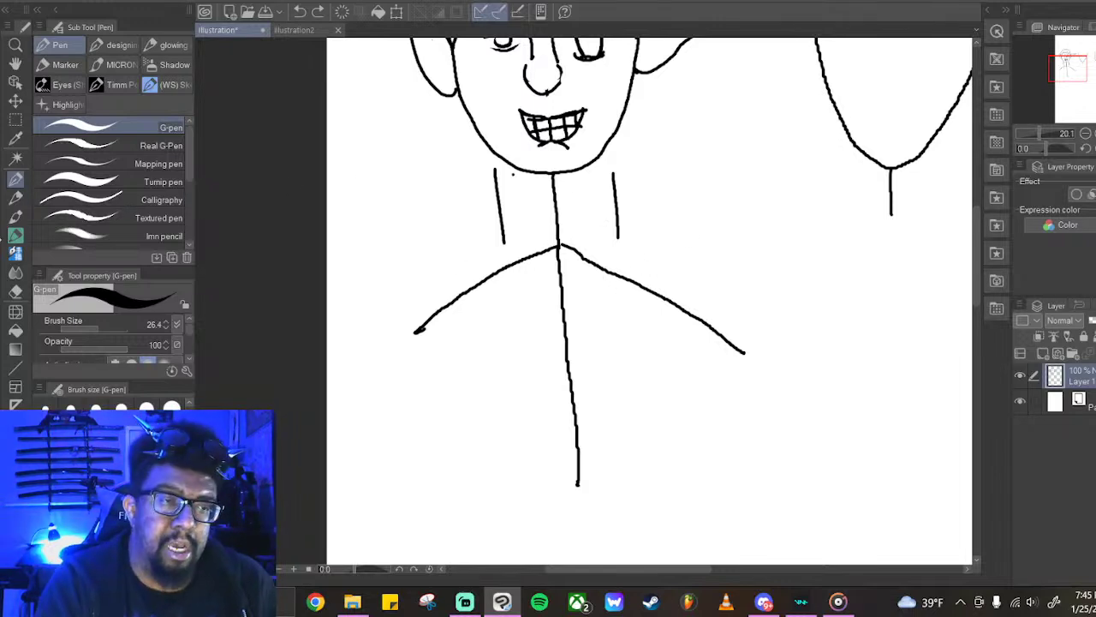
click(15, 291)
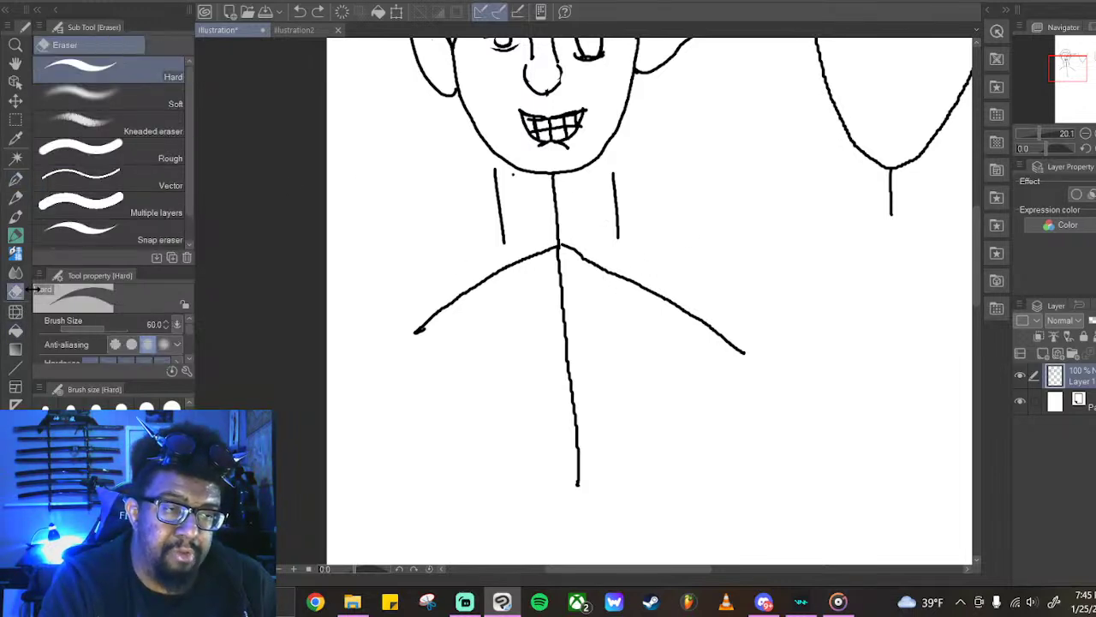
mouse_move(615, 173)
mouse_down()
mouse_move(615, 204)
mouse_move(612, 180)
mouse_move(624, 247)
mouse_move(615, 260)
mouse_move(565, 246)
mouse_move(716, 330)
mouse_move(686, 295)
mouse_move(745, 354)
mouse_up()
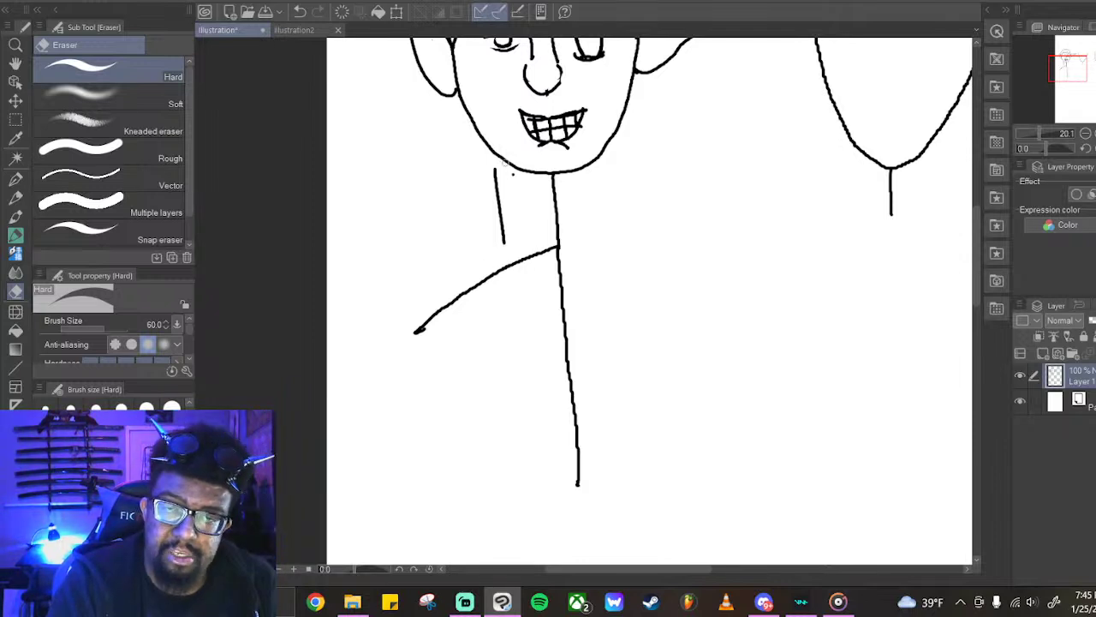
Draw inward-curving neck sides from the jaw with the G-pen and thicken the curve on the short-eared side
key(p)
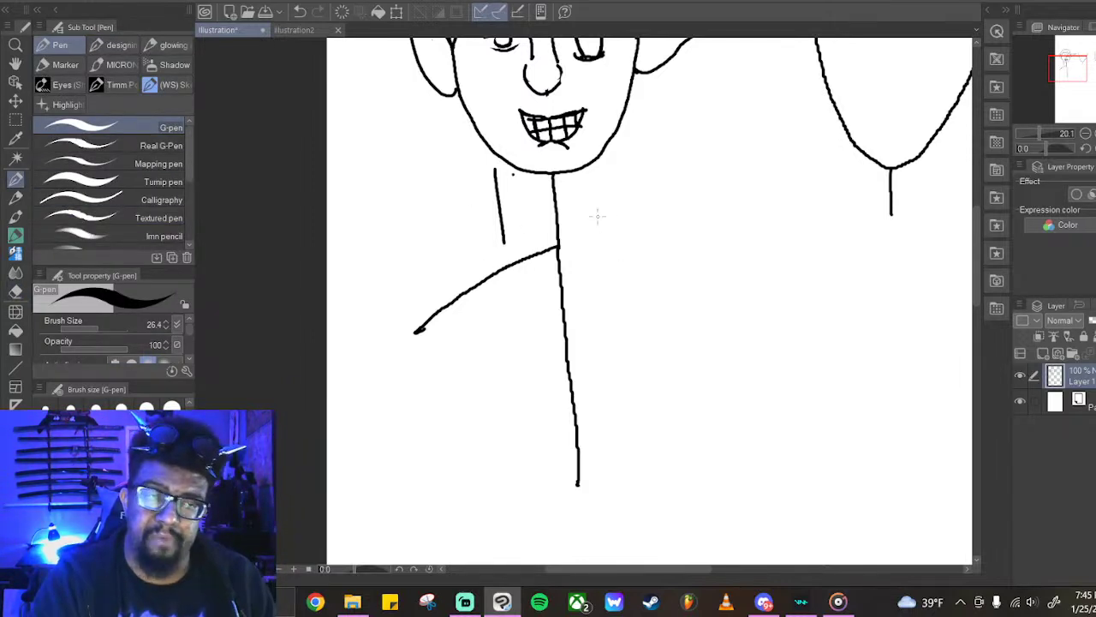
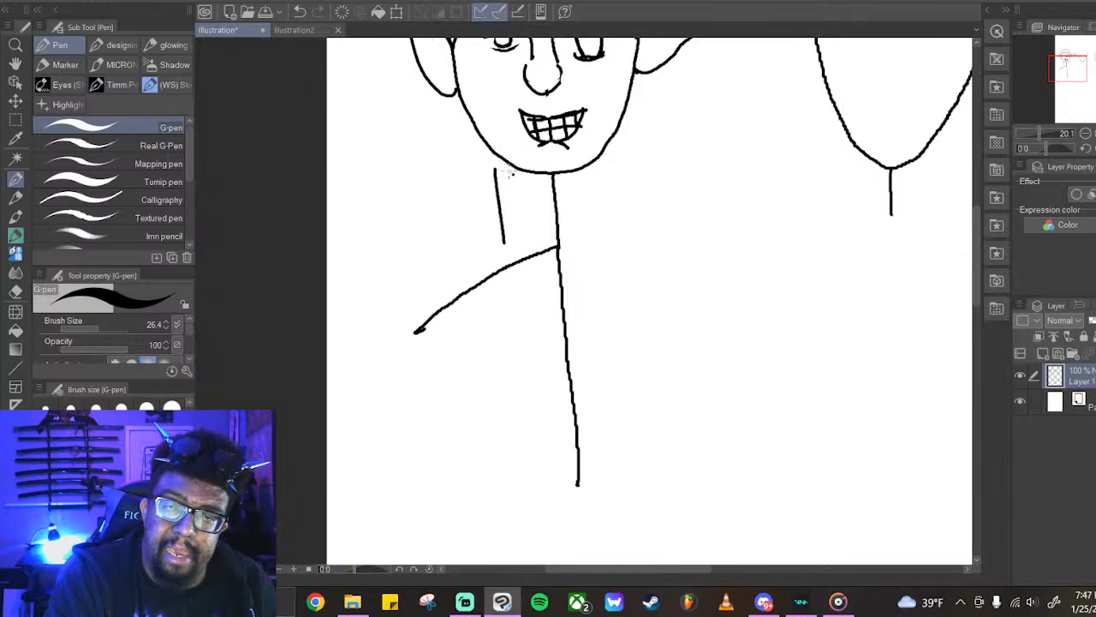
drag(505, 170, 517, 246)
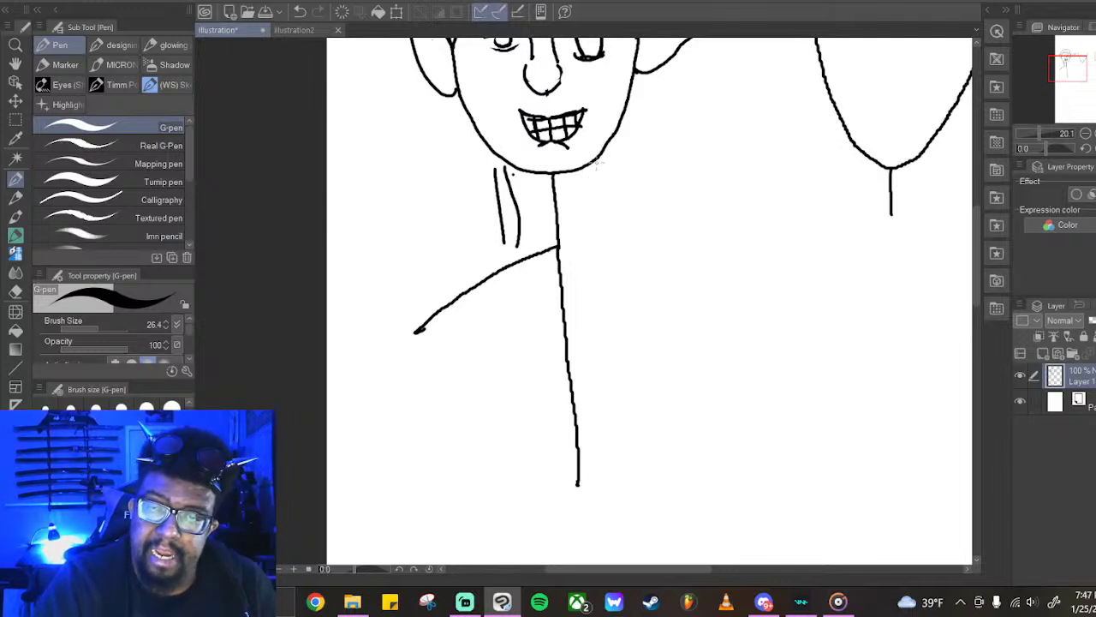
mouse_move(601, 156)
mouse_down()
mouse_move(597, 219)
mouse_move(621, 244)
mouse_up()
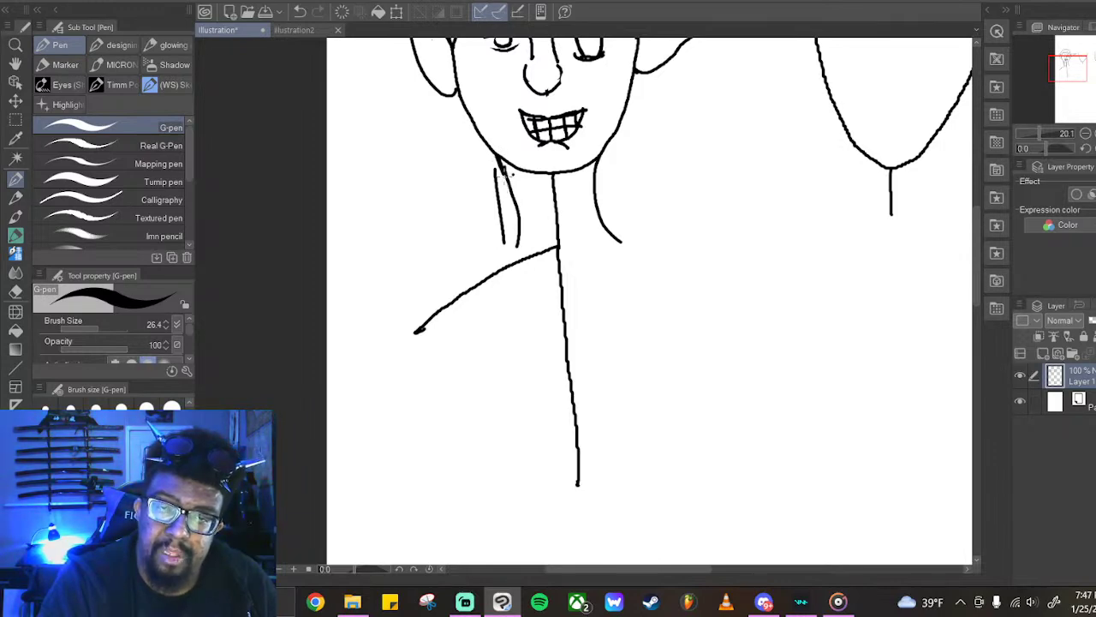
drag(506, 170, 515, 251)
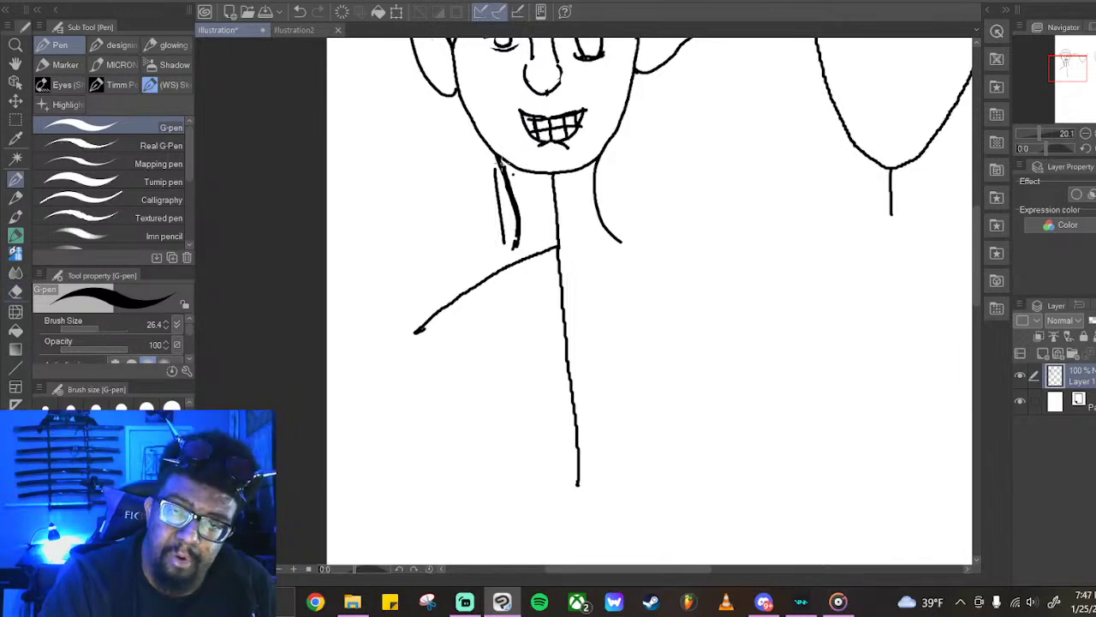
mouse_move(497, 157)
mouse_down()
mouse_move(515, 199)
mouse_move(516, 251)
mouse_up()
drag(507, 173, 511, 251)
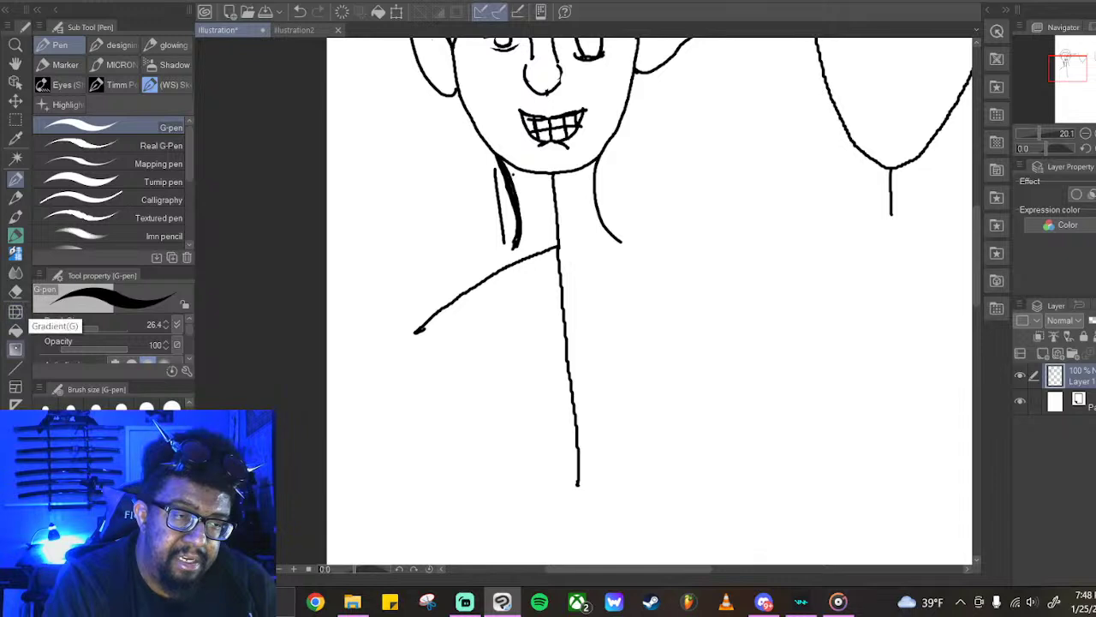
Trim the excess thickness off the neck curve on the short-eared side with the Hard eraser
click(16, 290)
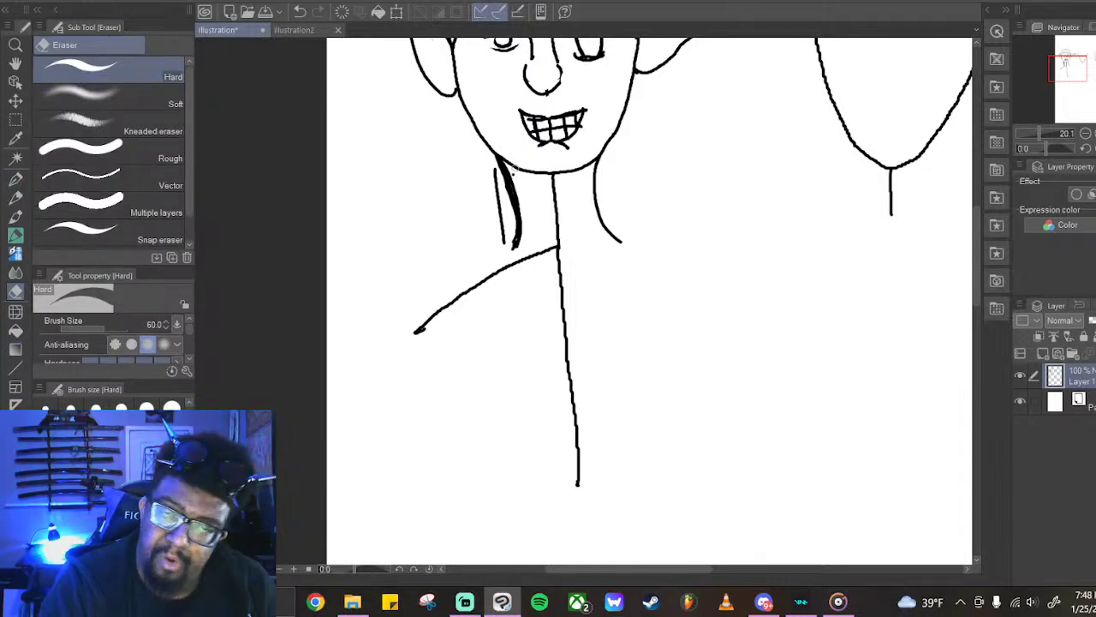
mouse_move(494, 164)
mouse_down()
mouse_move(511, 202)
mouse_move(510, 248)
mouse_move(512, 232)
mouse_up()
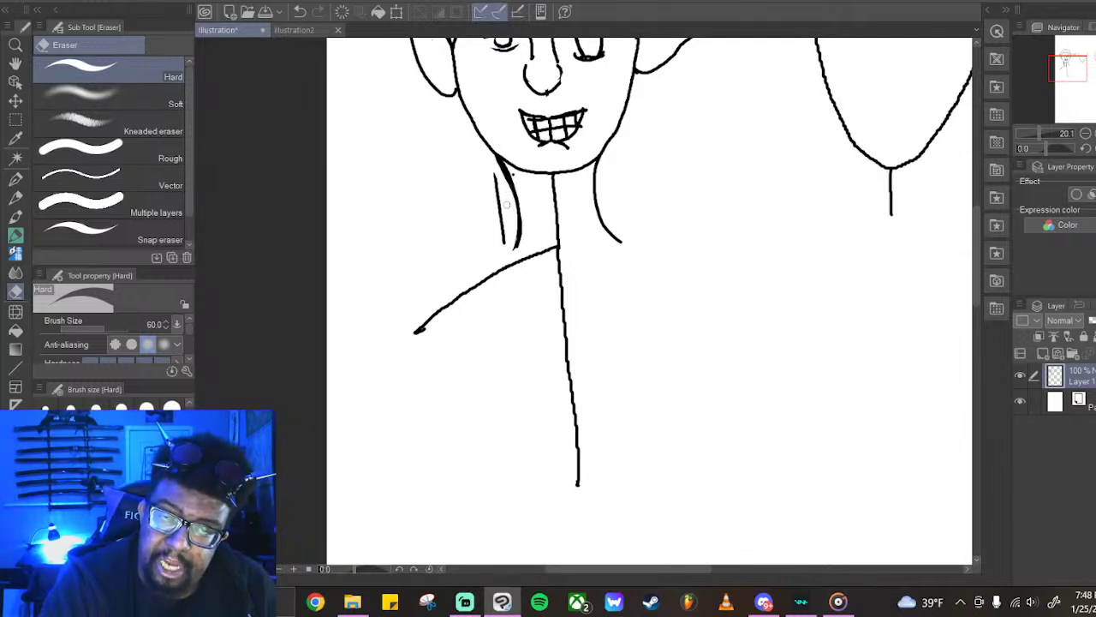
mouse_move(502, 178)
mouse_down()
mouse_move(493, 159)
mouse_move(504, 178)
mouse_up()
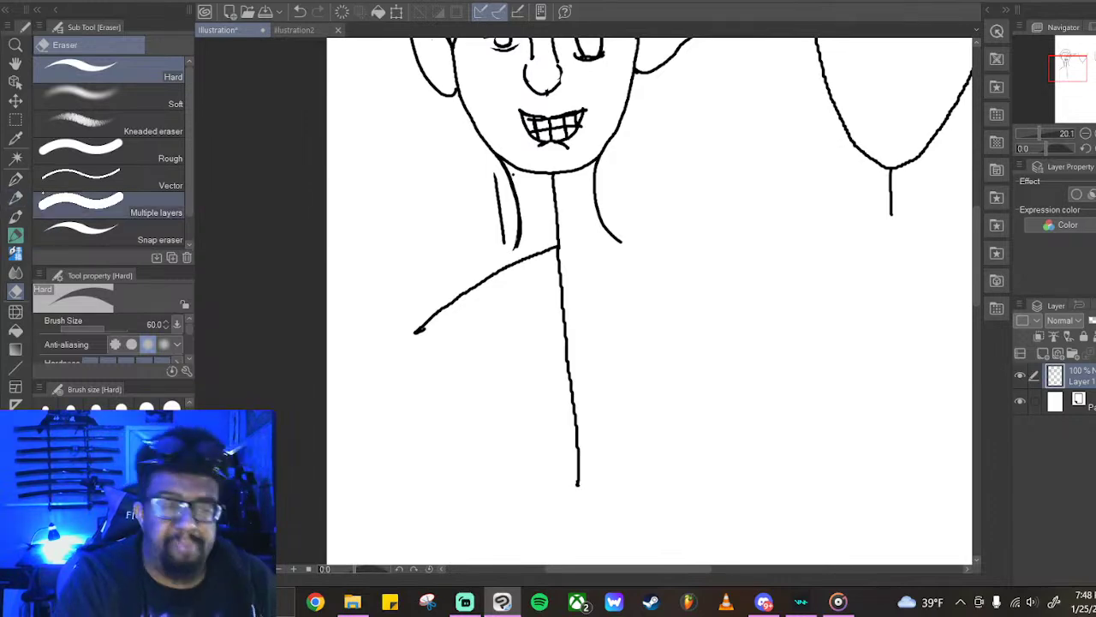
Try closing the base of the neck with two short lines meeting at the center line, and undo them
click(15, 178)
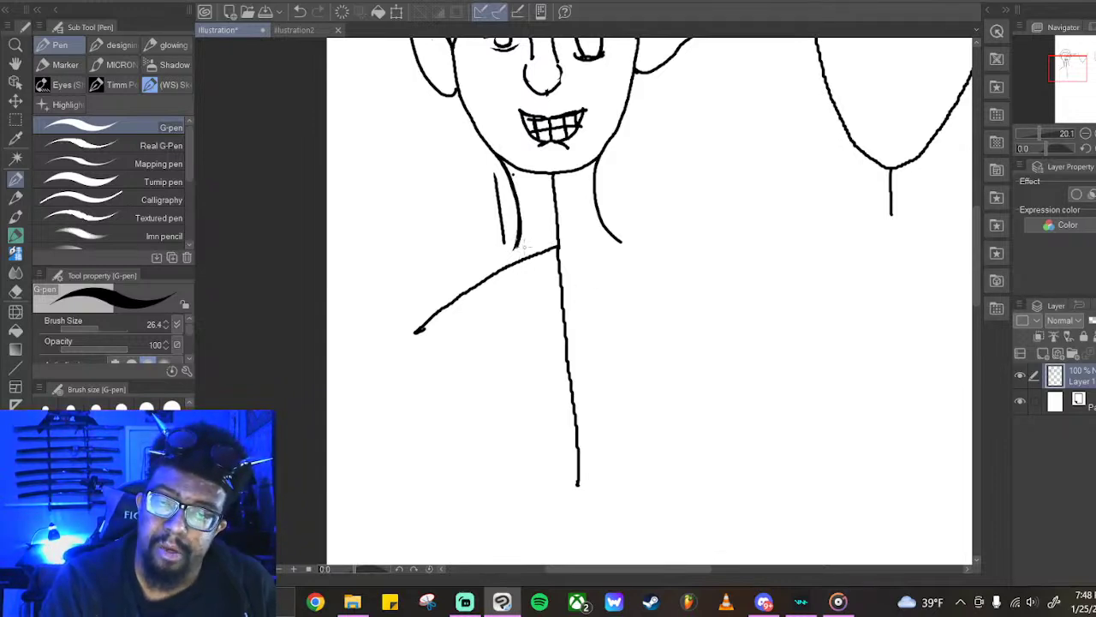
drag(519, 248, 559, 244)
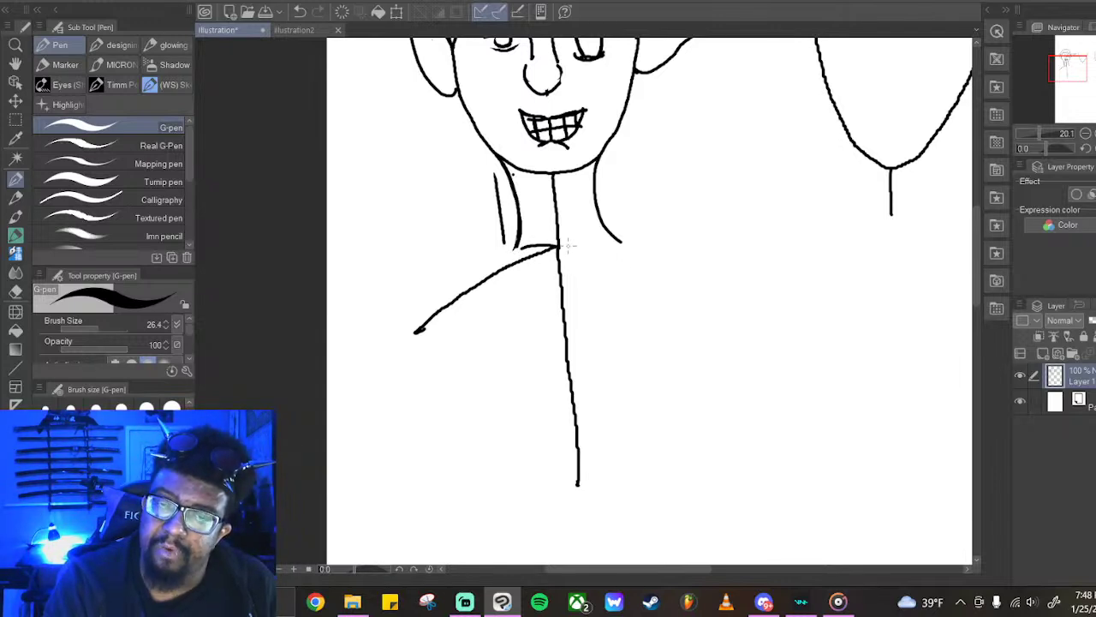
drag(567, 244, 615, 245)
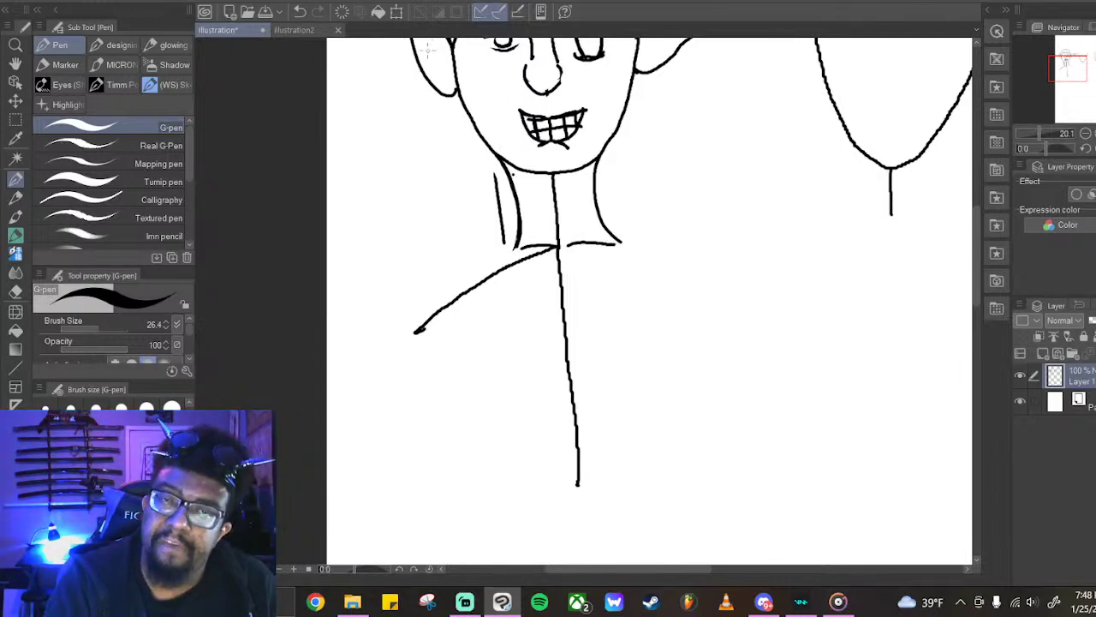
click(300, 11)
click(299, 11)
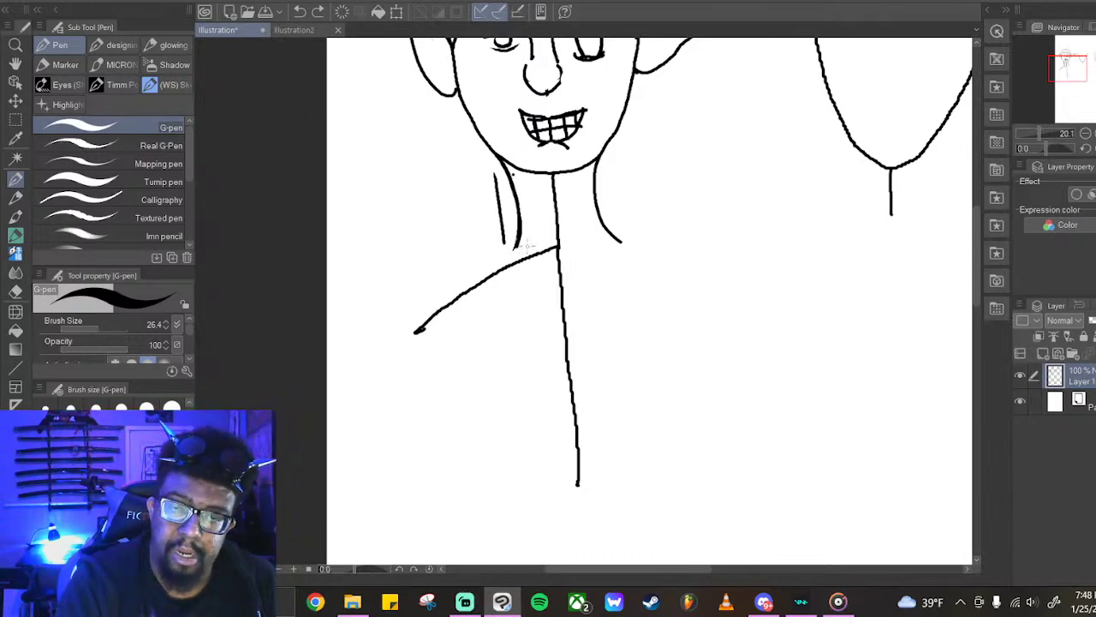
Draw a shoulder line outward from each side of the neck base, using the 入り抜きペン brush on the long-eared side
mouse_move(517, 246)
mouse_down()
mouse_move(454, 259)
mouse_move(396, 295)
mouse_up()
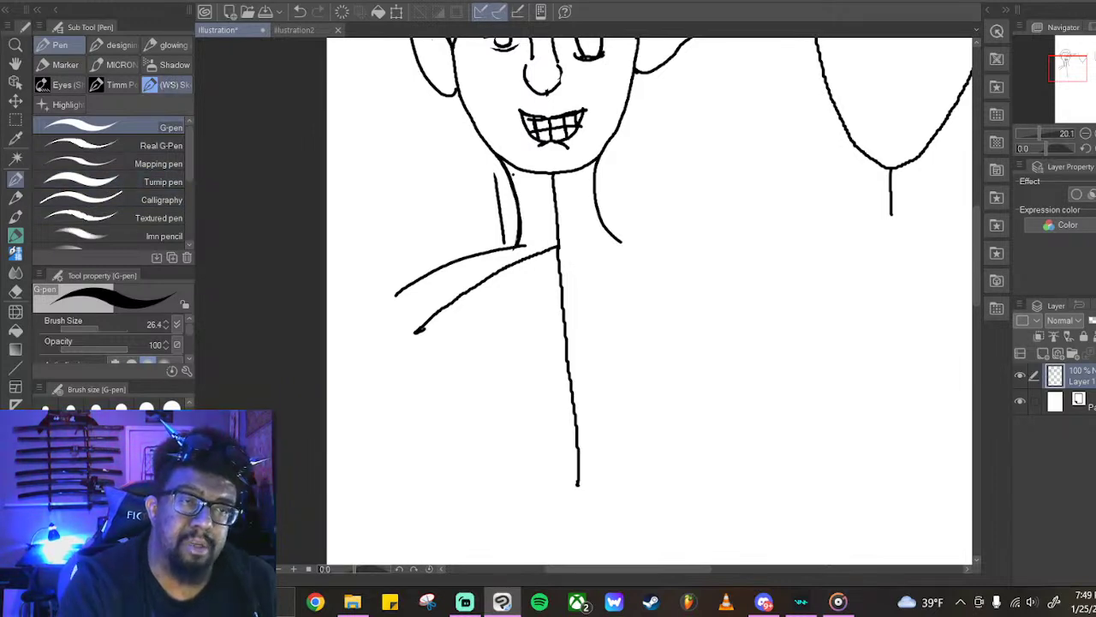
click(171, 84)
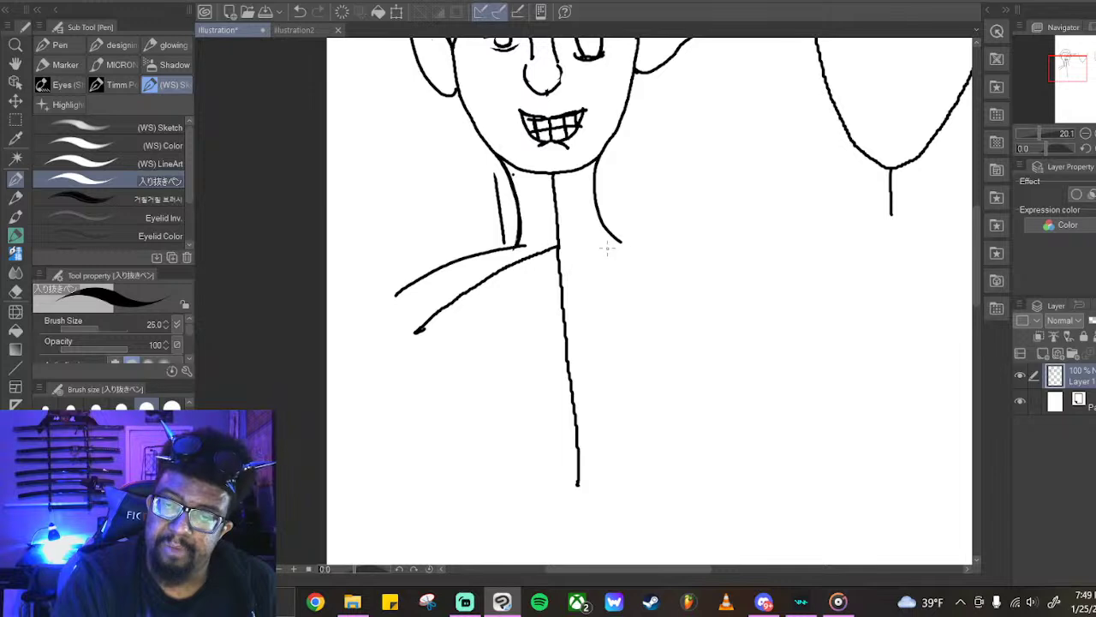
mouse_move(603, 250)
mouse_down()
mouse_move(643, 239)
mouse_move(728, 251)
mouse_move(752, 268)
mouse_up()
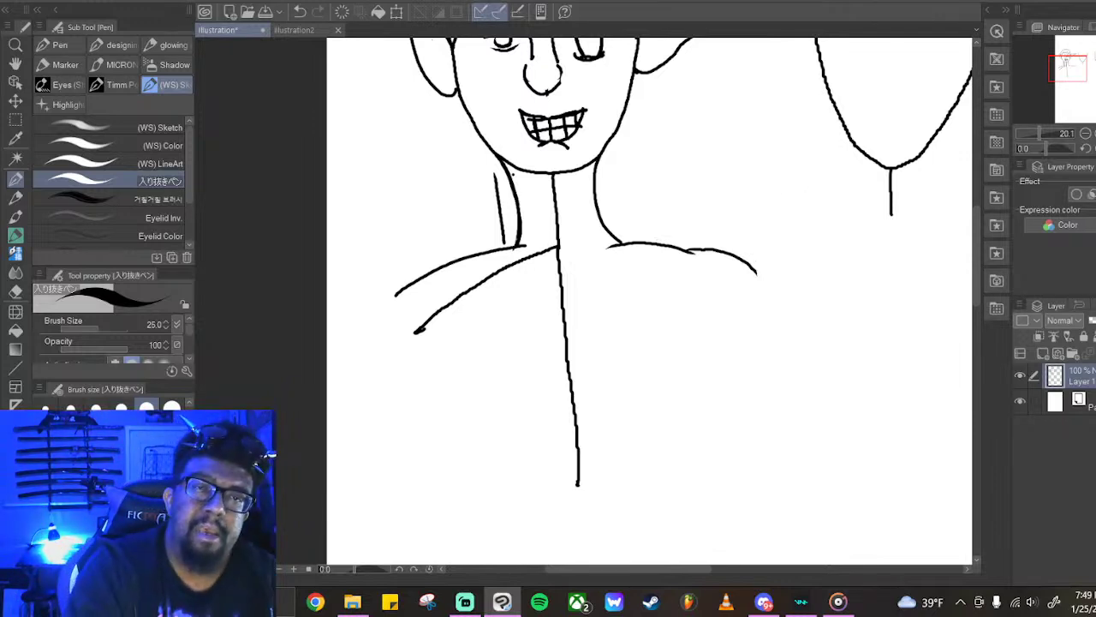
key(ctrl+z)
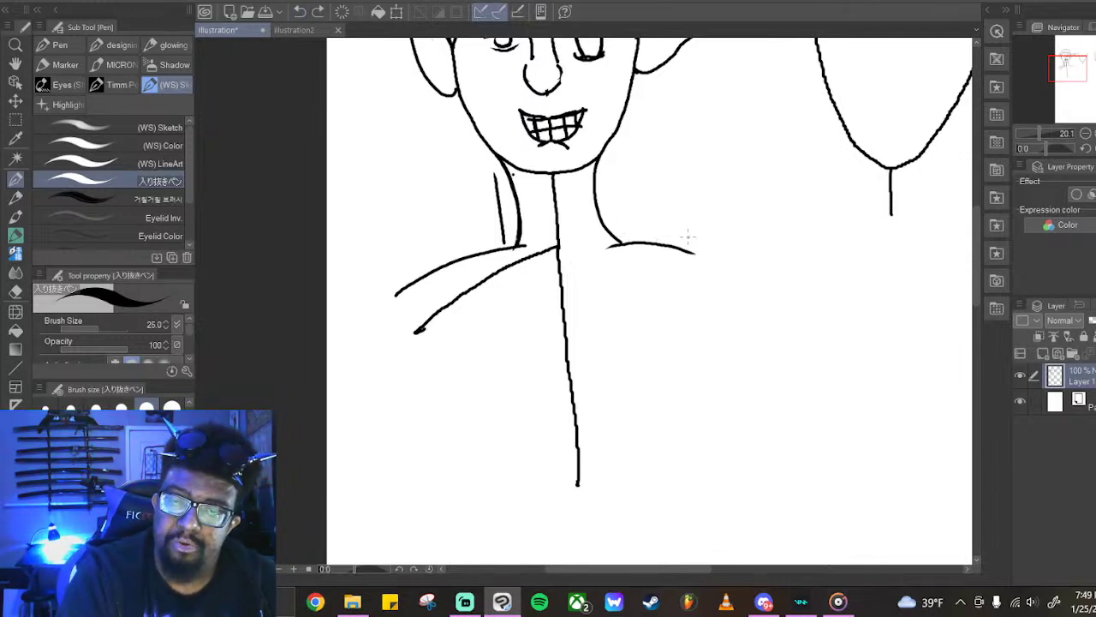
key(ctrl+y)
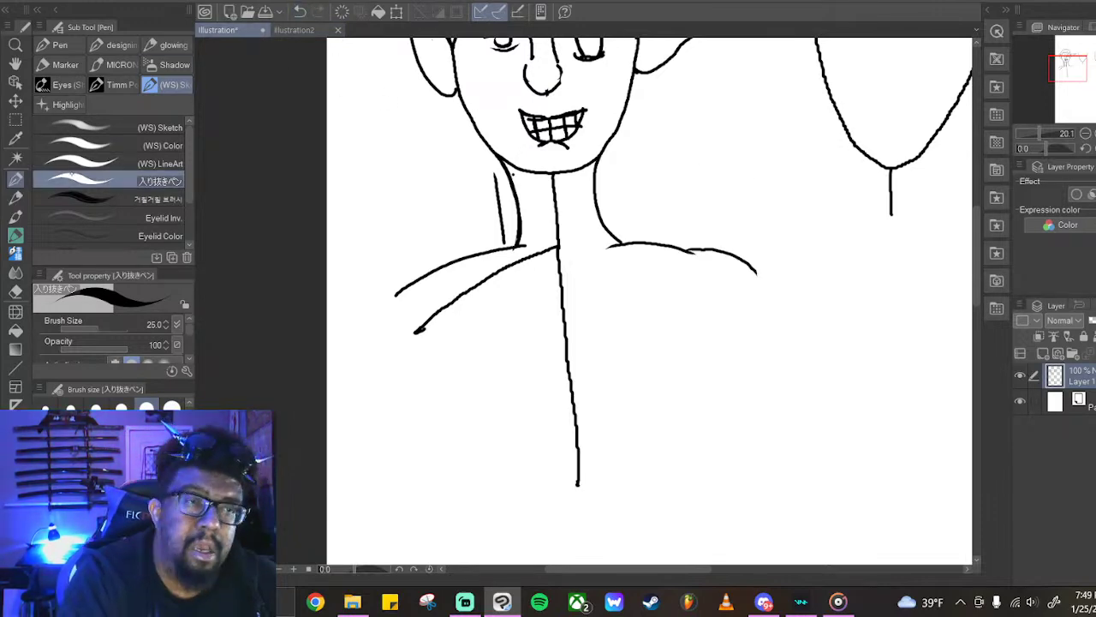
Draw the outer upper-arm line curving down from the end of the short-eared side's shoulder with the G-pen
click(58, 44)
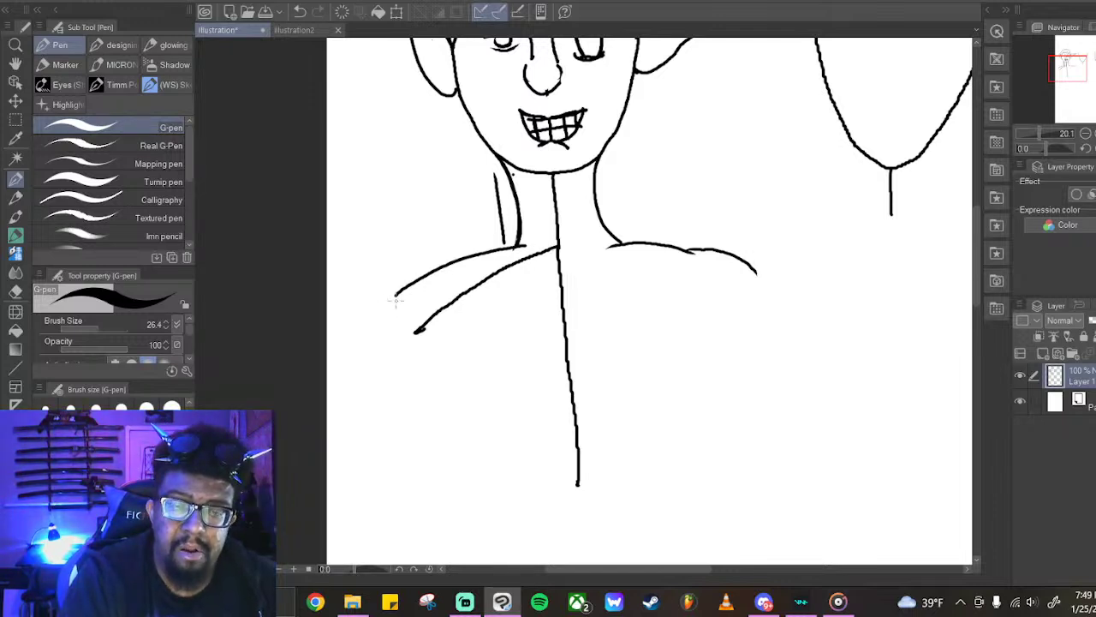
mouse_move(396, 291)
mouse_down()
mouse_move(384, 329)
mouse_move(390, 416)
mouse_up()
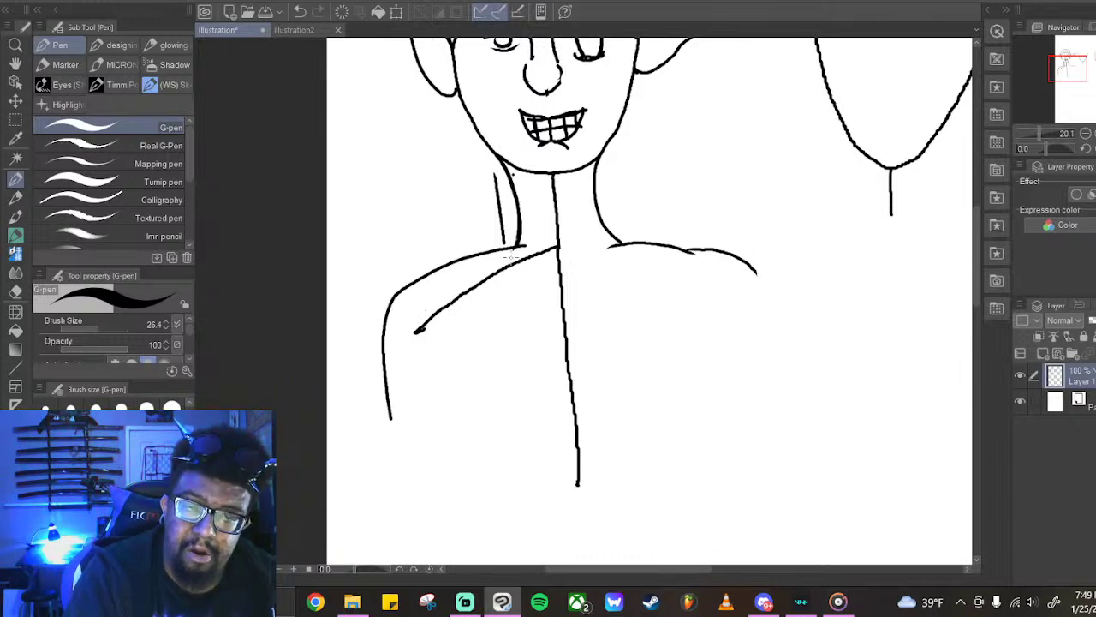
Try a second, narrower shoulder and arm line inside the outer contour, and undo it while keeping the outer arm line
mouse_move(529, 250)
mouse_down()
mouse_move(413, 303)
mouse_move(411, 369)
mouse_up()
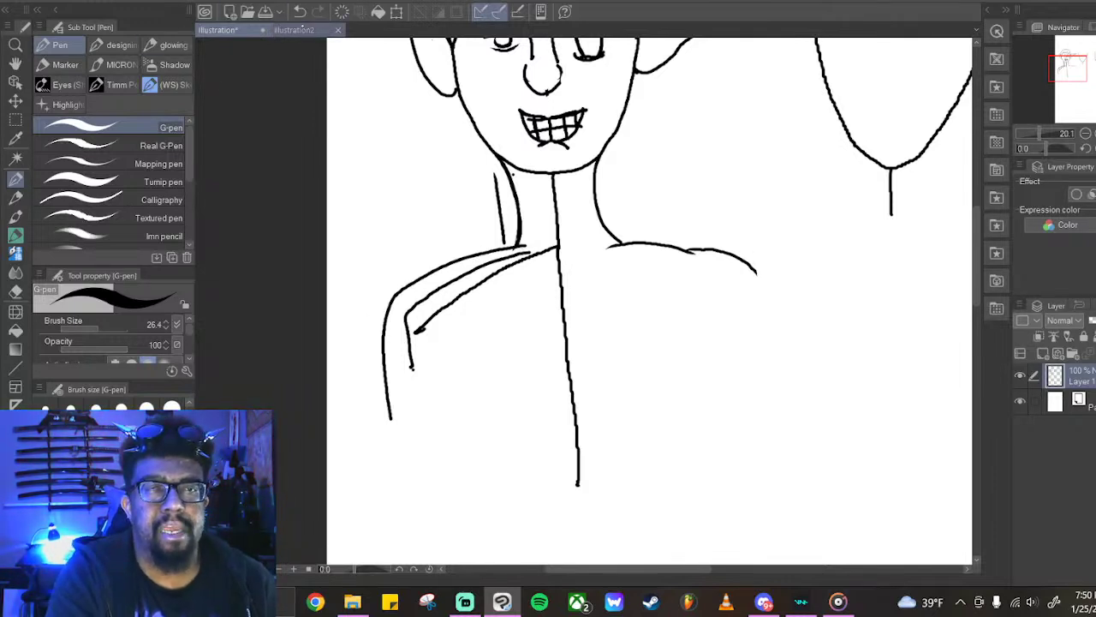
click(300, 11)
click(299, 12)
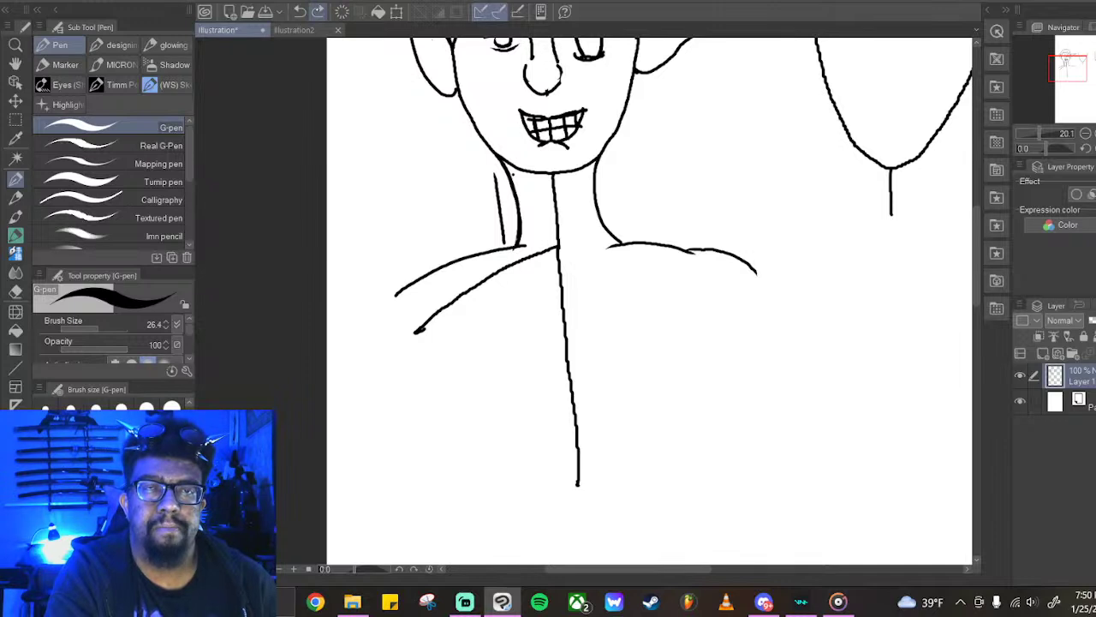
click(318, 12)
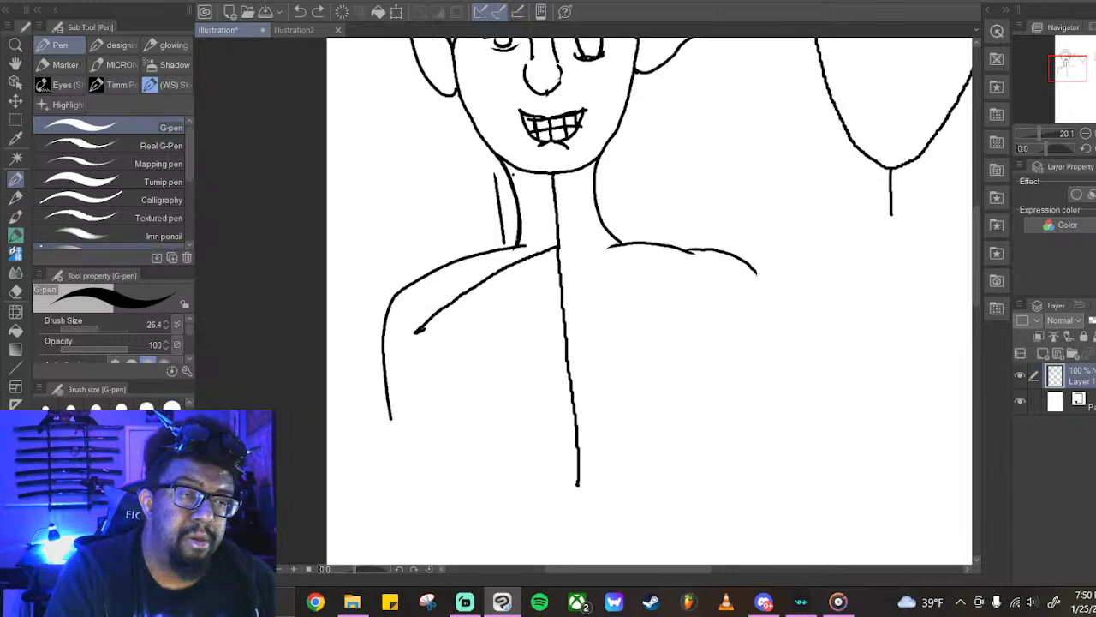
Erase the old sloping shoulder guide beneath the short-eared side's shoulder with the Hard eraser
click(15, 291)
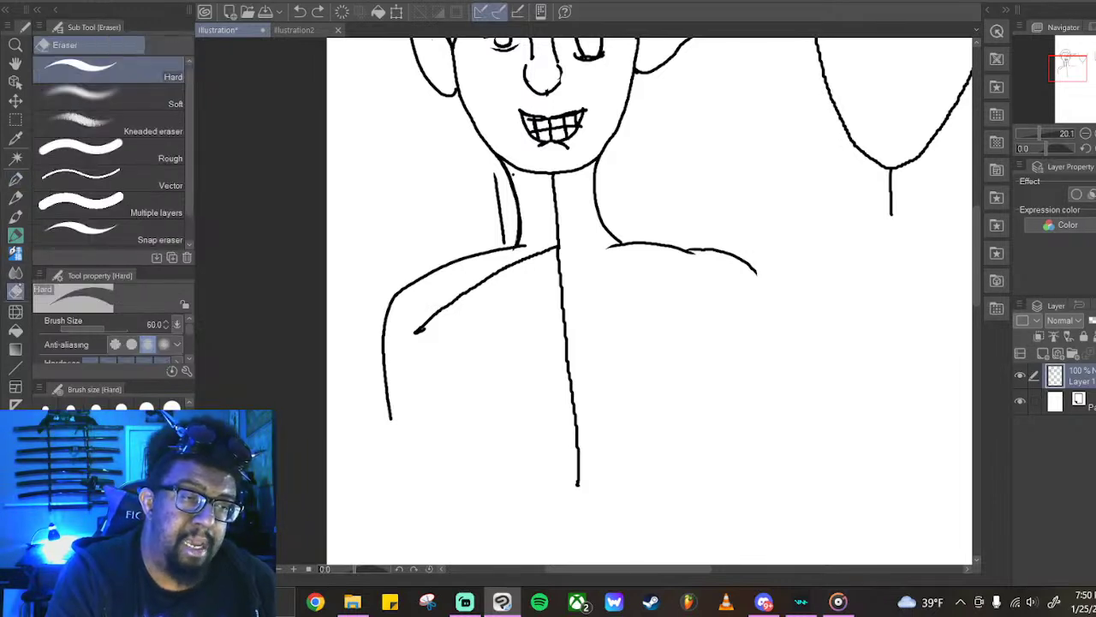
mouse_move(548, 249)
mouse_down()
mouse_move(486, 277)
mouse_move(505, 266)
mouse_move(412, 341)
mouse_up()
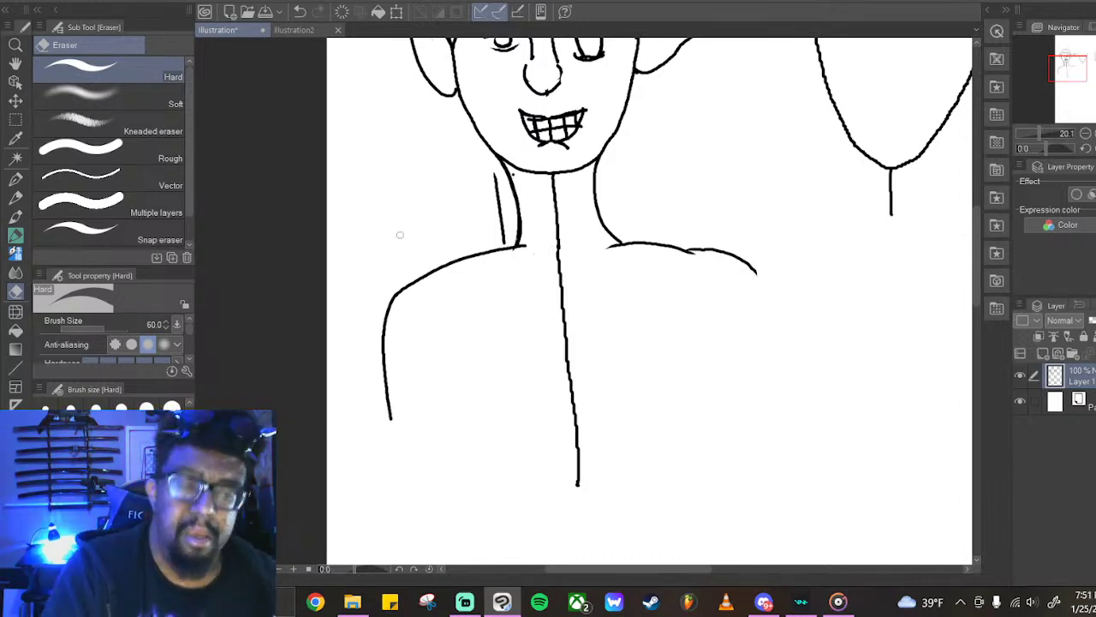
Extend the first figure's center line down to the hips and draw a slanted leg guide from its end with the G-pen
scroll(388, 197, down, 5)
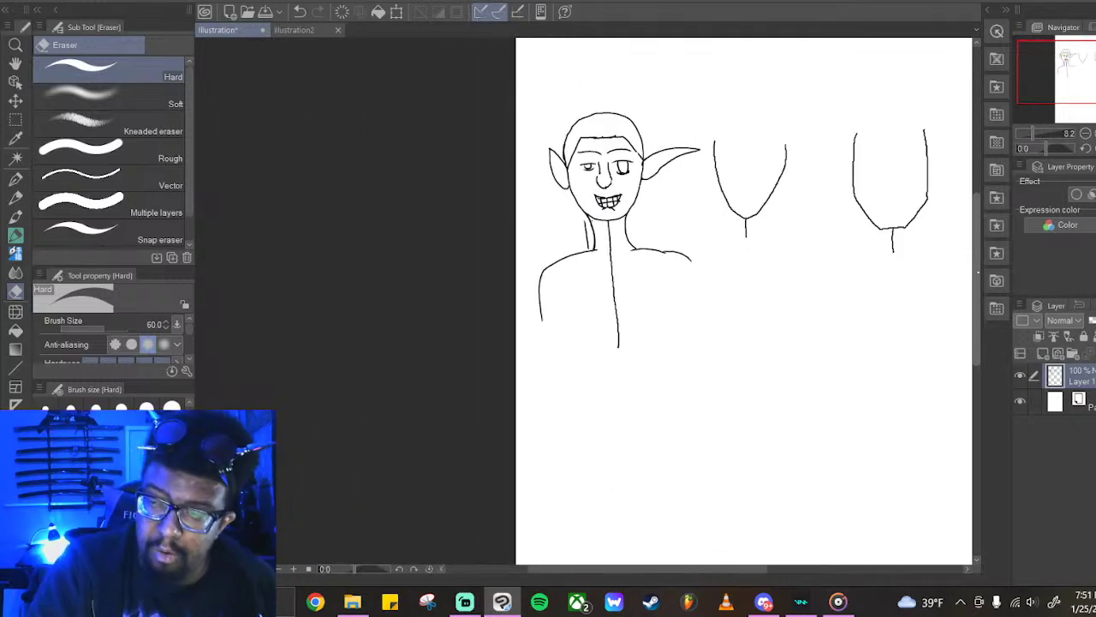
scroll(888, 315, down, 2)
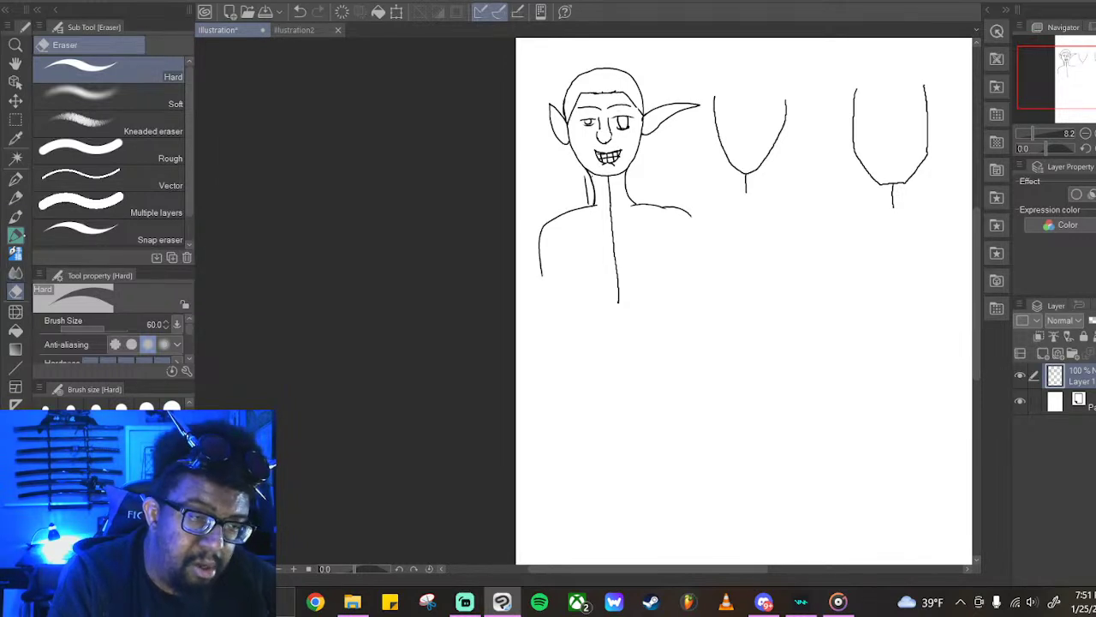
click(15, 179)
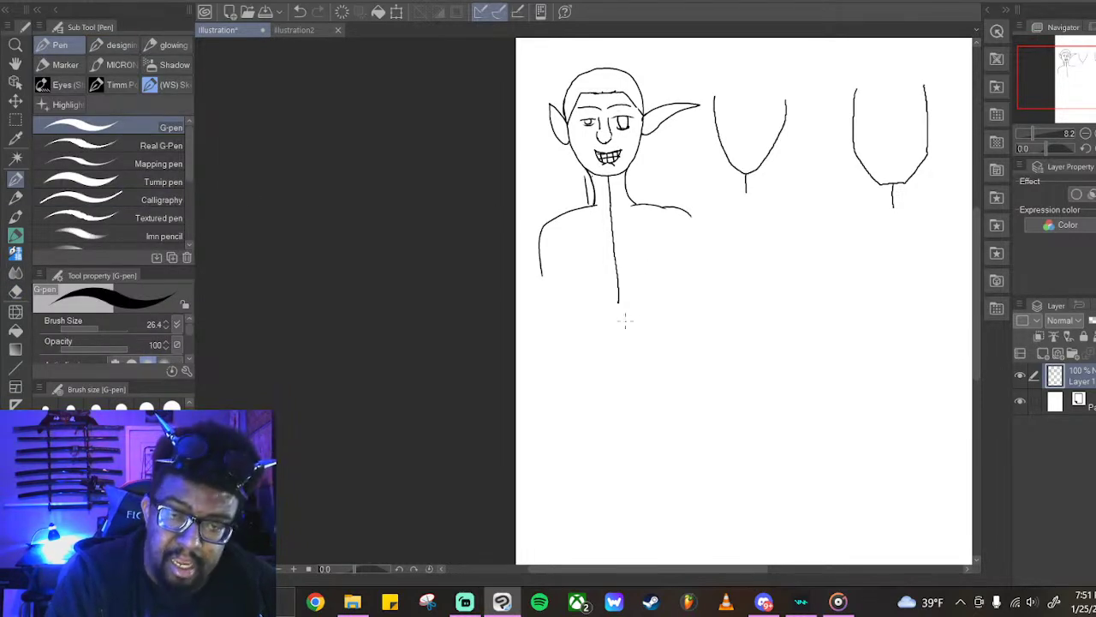
drag(619, 298, 627, 396)
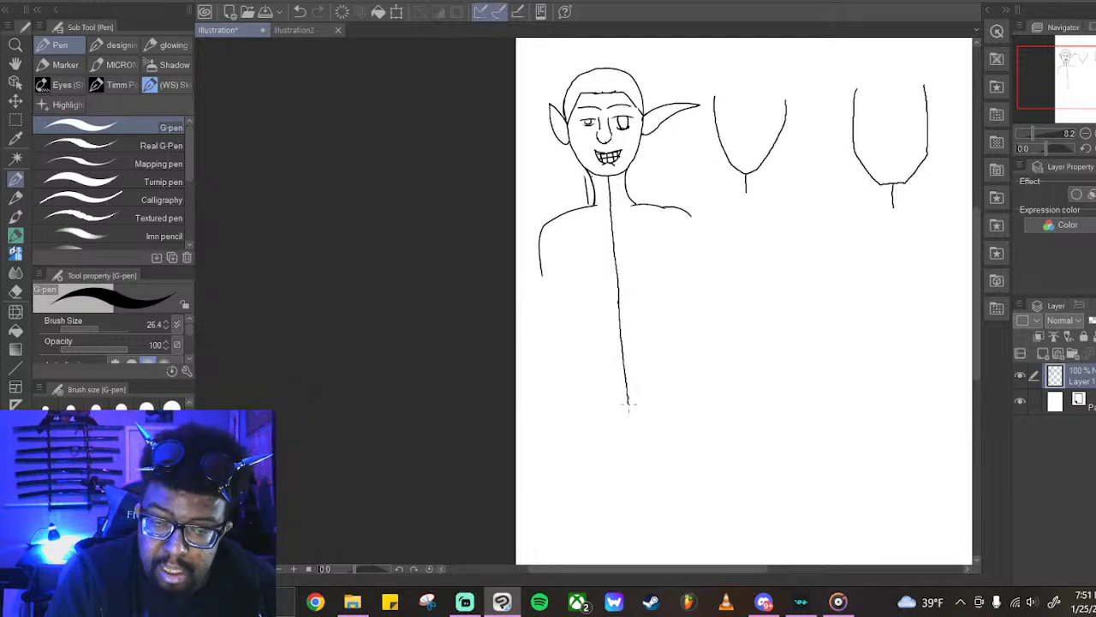
drag(627, 409, 582, 564)
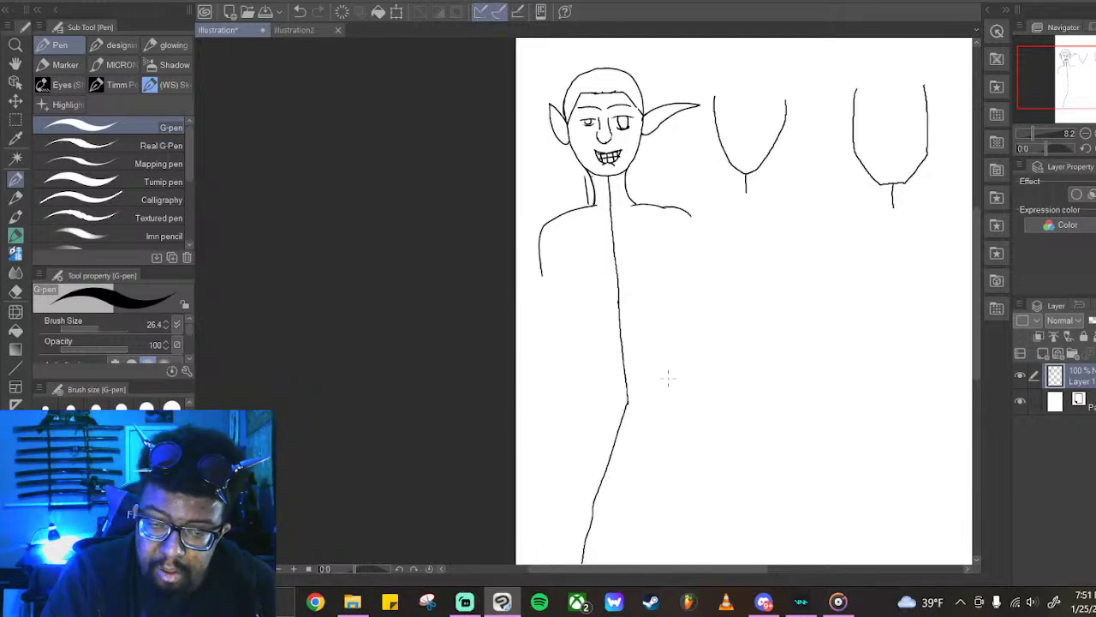
Draw the second leg guide slanting from the hips, and extend both leg guides down to angled foot lines with the G-pen
drag(629, 402, 732, 564)
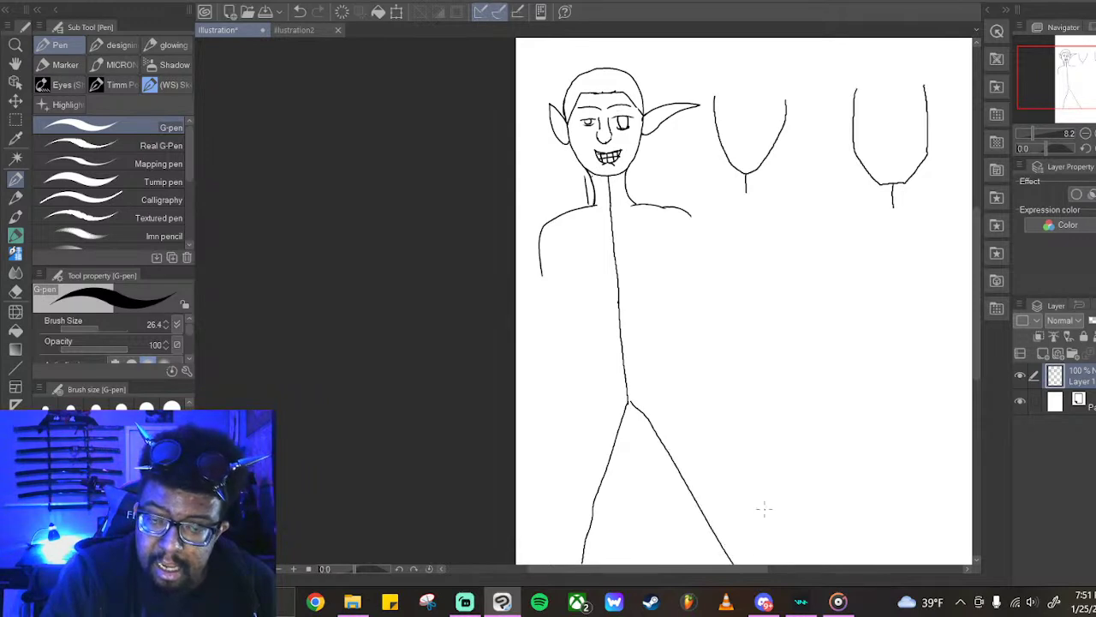
scroll(660, 342, down, 3)
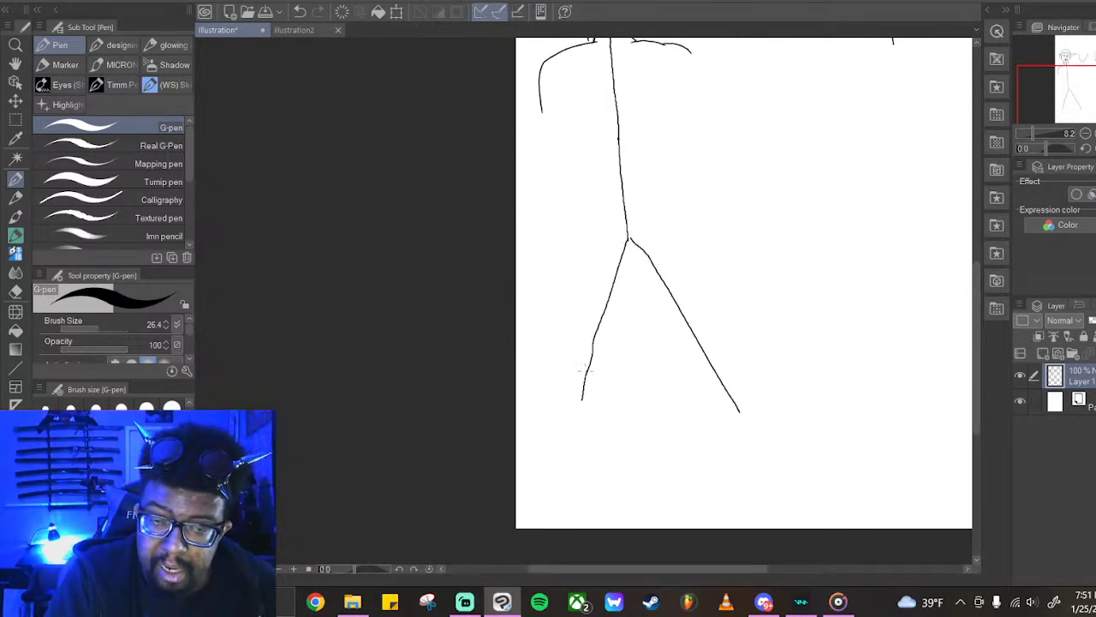
mouse_move(582, 399)
mouse_down()
mouse_move(573, 459)
mouse_move(540, 501)
mouse_up()
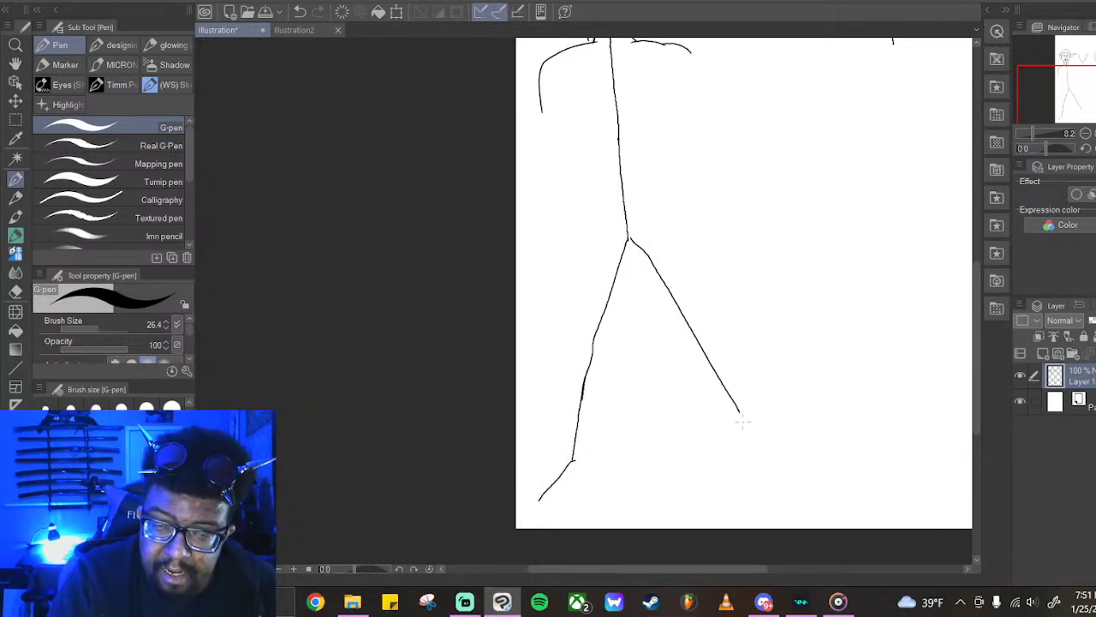
mouse_move(740, 415)
mouse_down()
mouse_move(760, 453)
mouse_move(823, 477)
mouse_up()
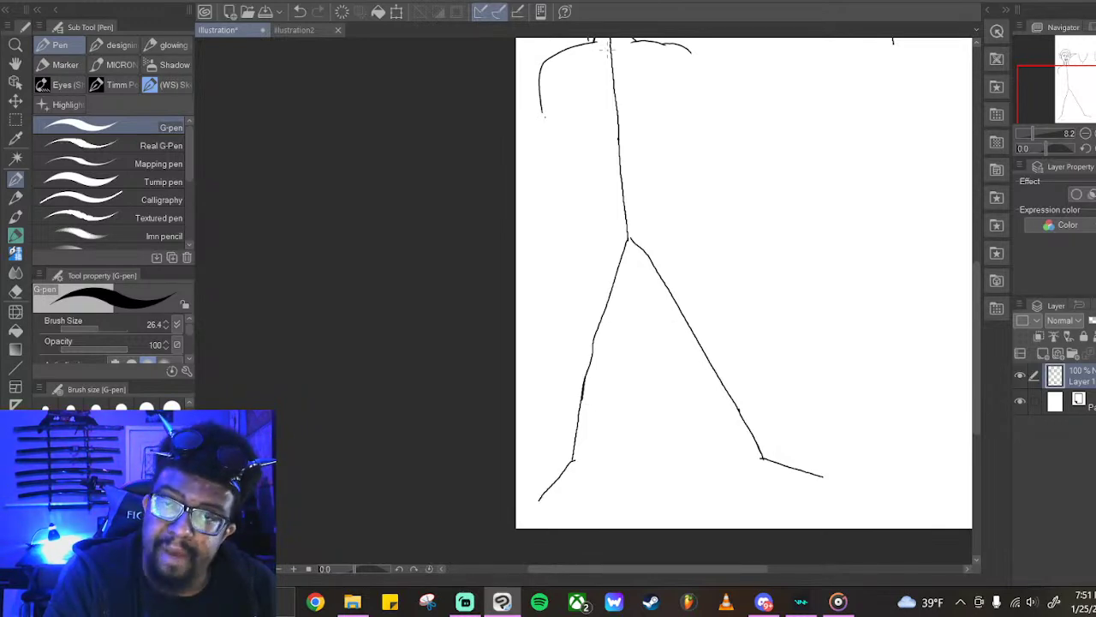
Draw the shoulder and arm guide inside the short-eared side's outer arm line, and mark its shoulder joint with a short cross stroke
mouse_move(611, 48)
mouse_down()
mouse_move(551, 86)
mouse_move(571, 211)
mouse_up()
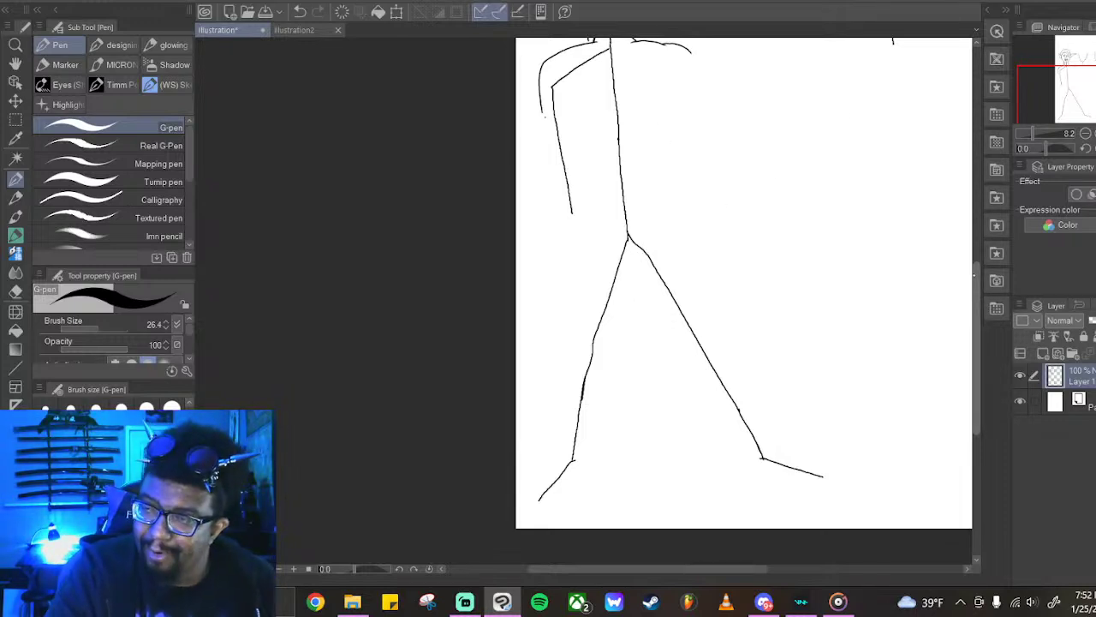
scroll(841, 116, up, 3)
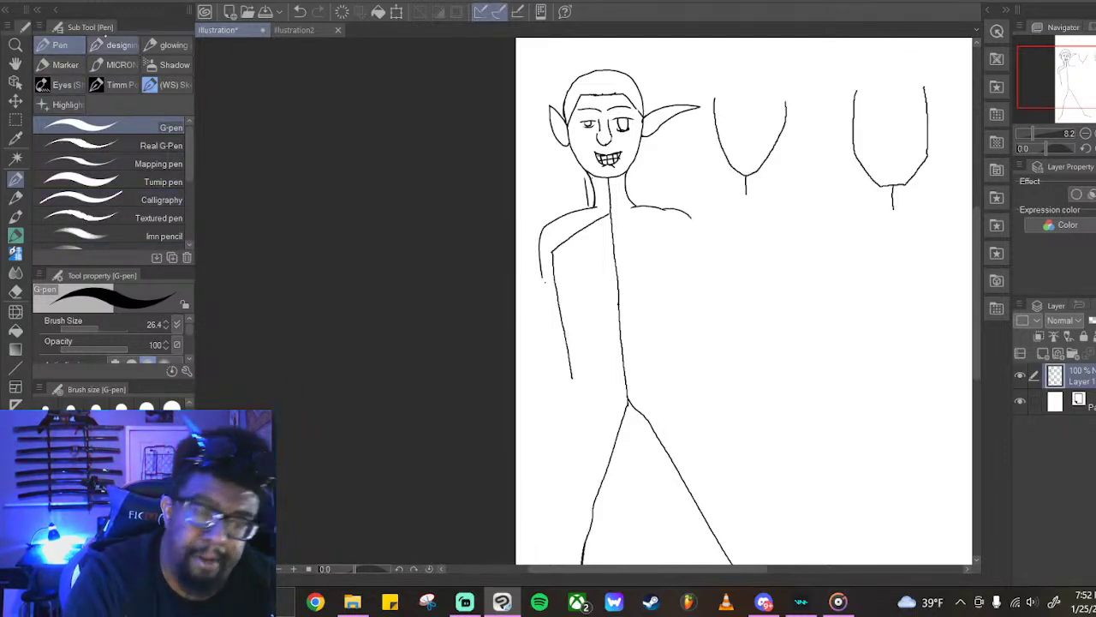
scroll(597, 277, up, 5)
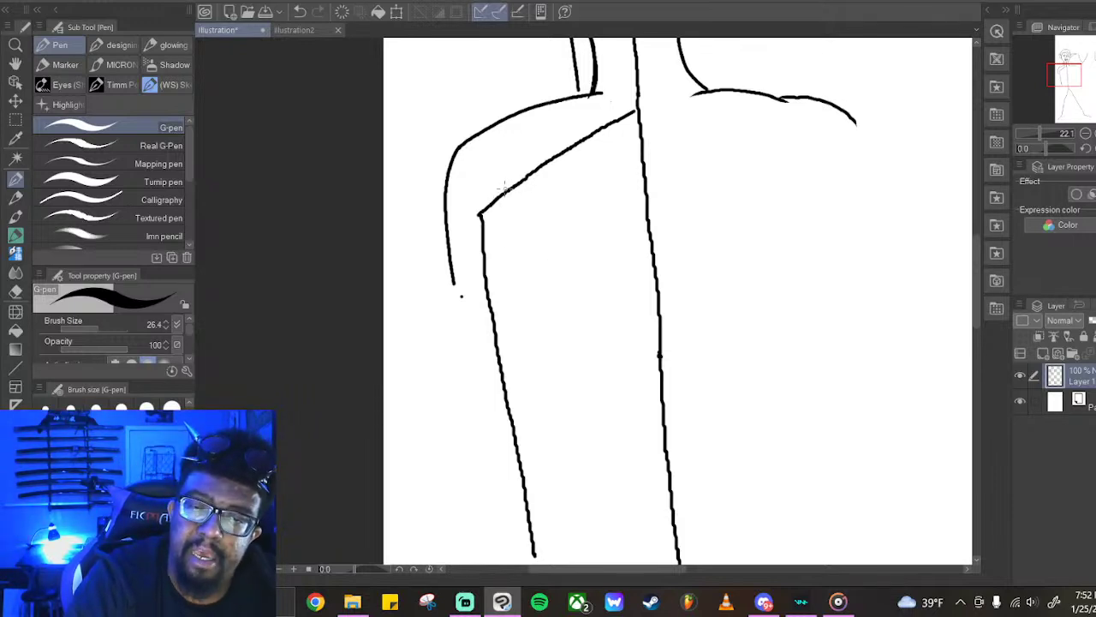
drag(491, 181, 521, 206)
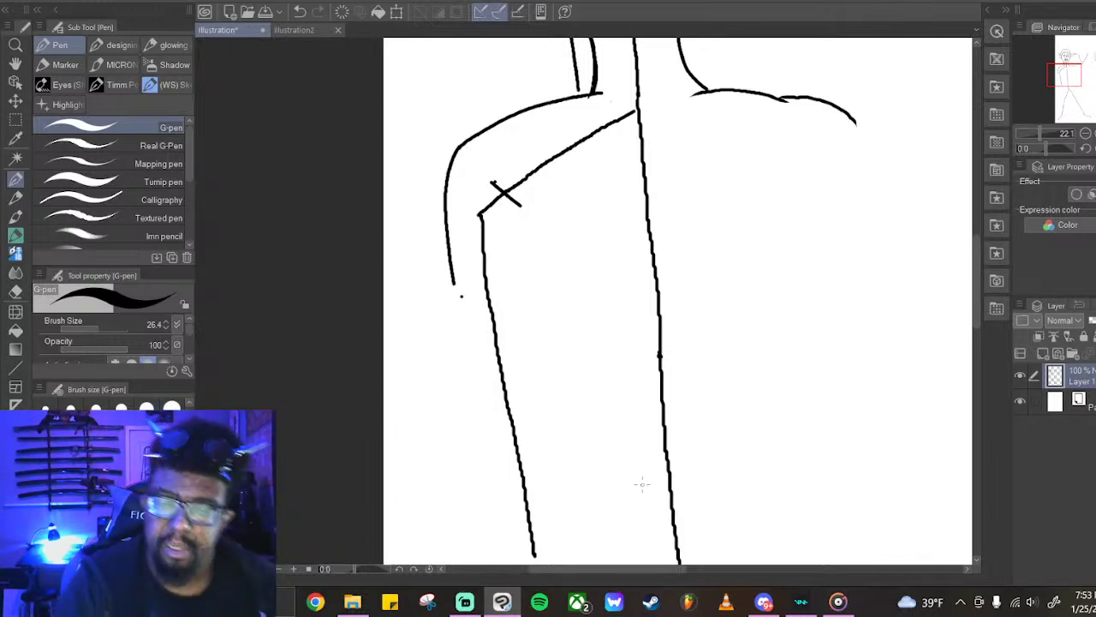
Draw a small round head below and between the two blank head shapes, with a vertical center line and three horizontal facial guides
scroll(710, 395, down, 1)
scroll(710, 394, down, 4)
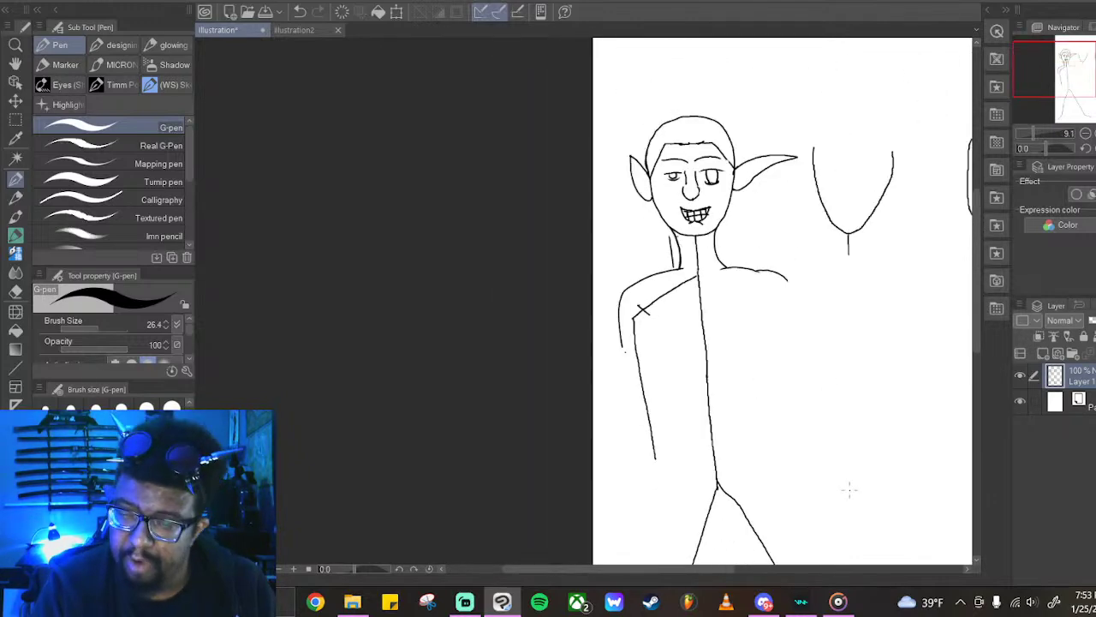
scroll(771, 537, right, 5)
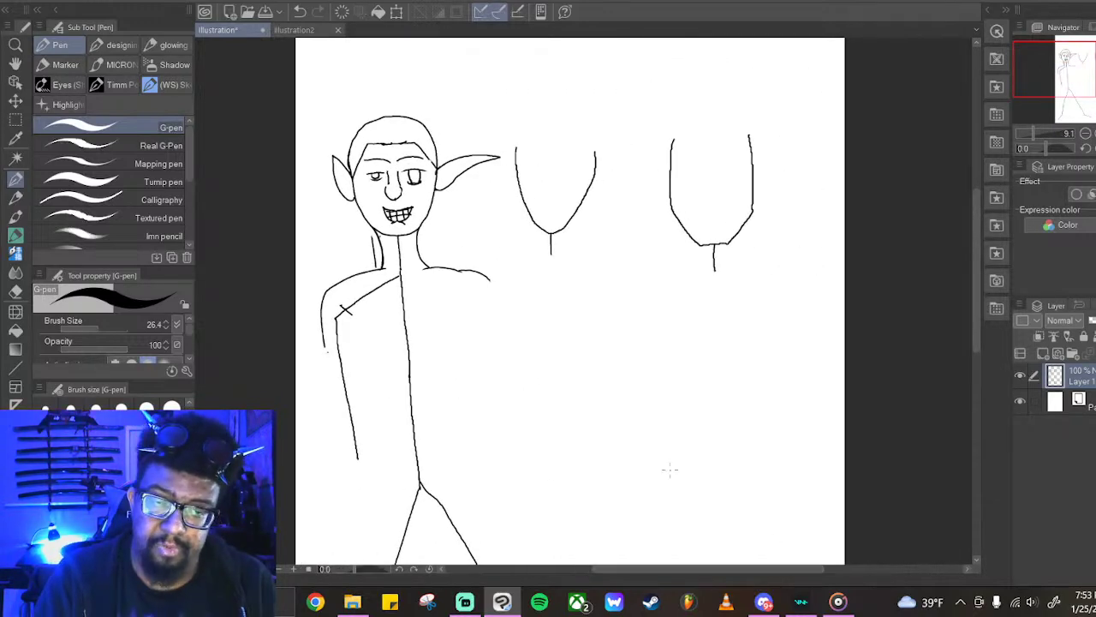
scroll(600, 300, up, 3)
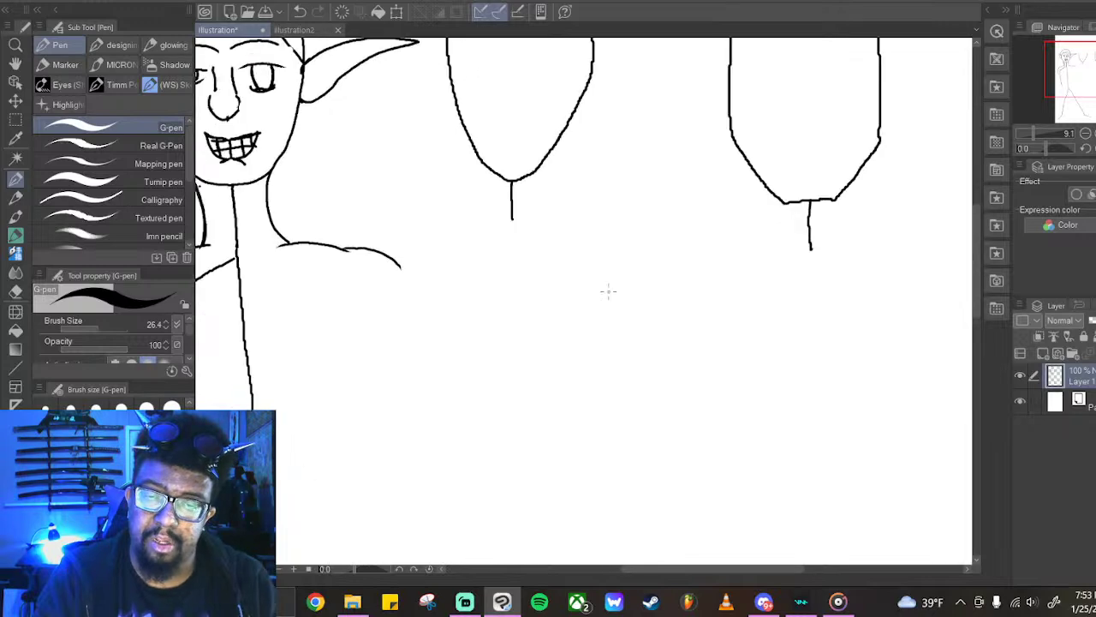
mouse_move(653, 198)
mouse_down()
mouse_move(617, 206)
mouse_move(607, 243)
mouse_move(616, 266)
mouse_move(642, 280)
mouse_move(683, 265)
mouse_move(688, 225)
mouse_move(651, 194)
mouse_up()
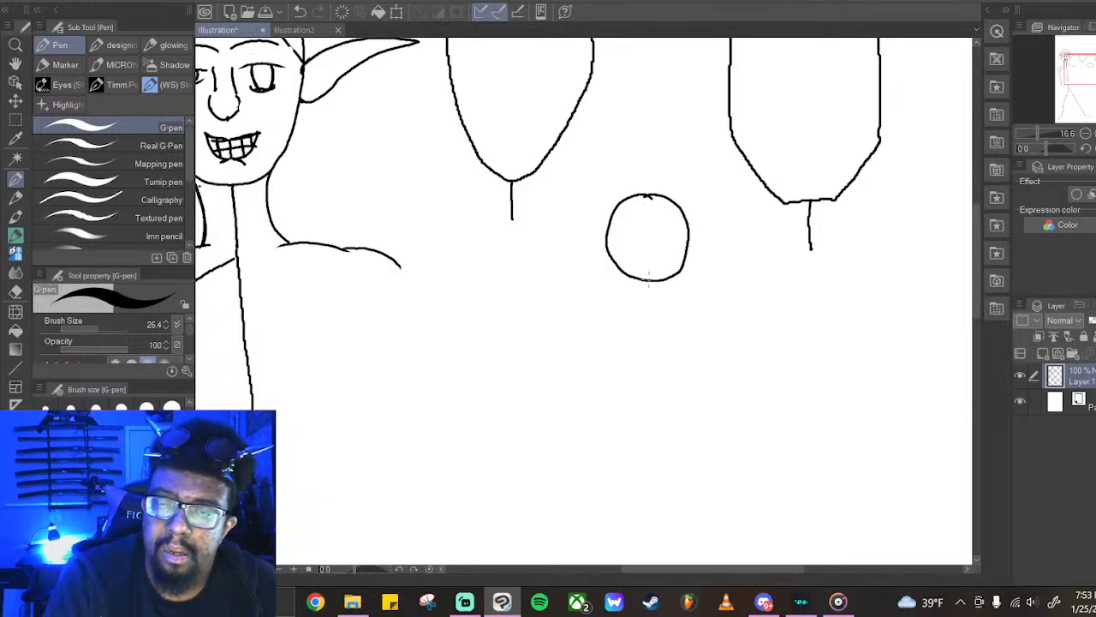
drag(646, 199, 651, 276)
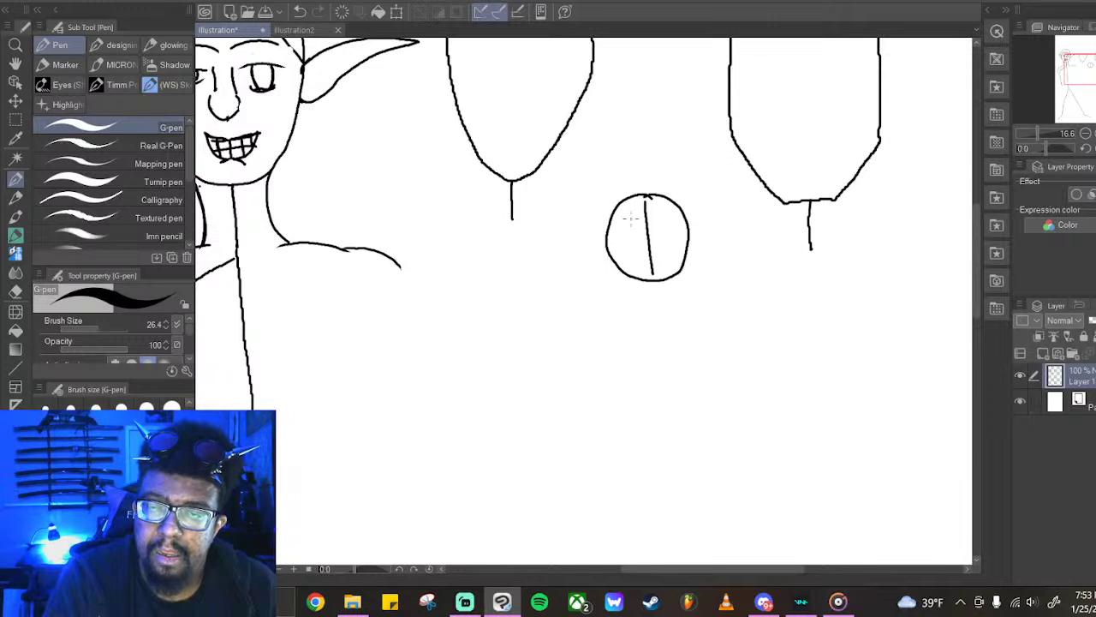
mouse_move(628, 223)
mouse_down()
mouse_move(667, 223)
mouse_move(650, 236)
mouse_move(671, 255)
mouse_up()
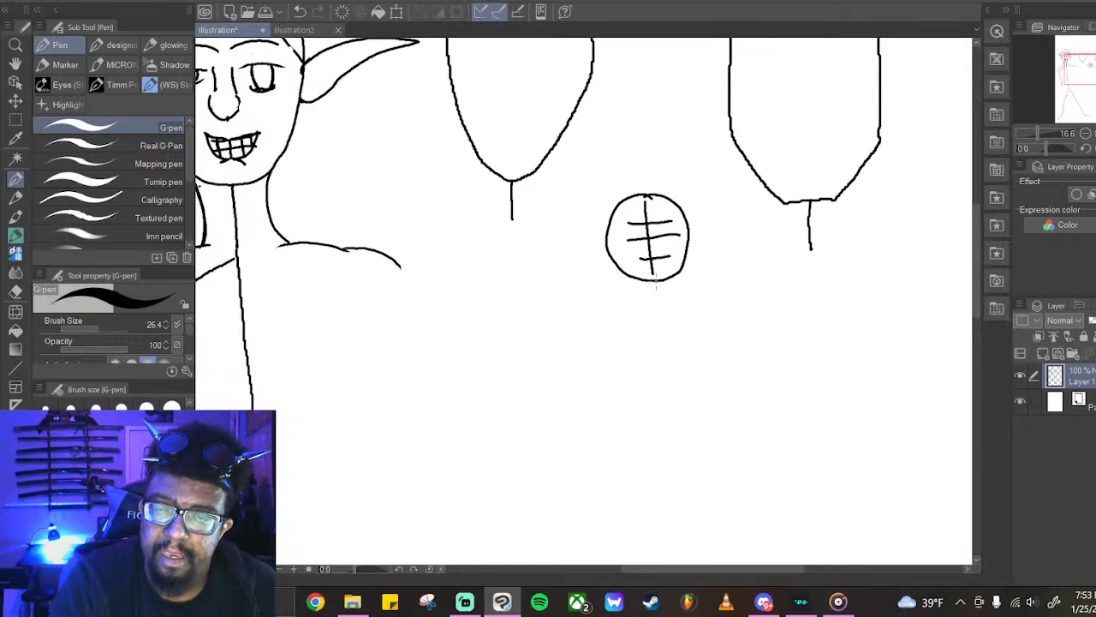
Build the small figure's skeleton with a neck line, sloping shoulders, two arm lines, shoulder-joint cross marks and a torso center line
mouse_move(653, 274)
mouse_down()
mouse_move(663, 333)
mouse_move(594, 379)
mouse_move(608, 517)
mouse_up()
drag(595, 362, 623, 380)
mouse_move(665, 329)
mouse_down()
mouse_move(760, 371)
mouse_move(771, 512)
mouse_up()
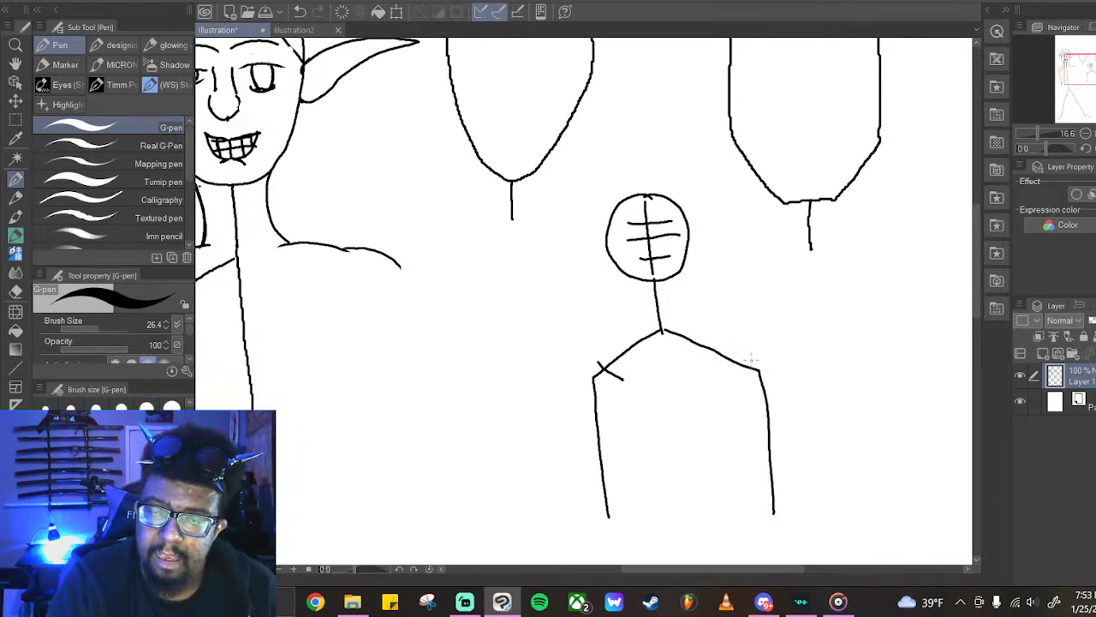
drag(753, 355, 737, 377)
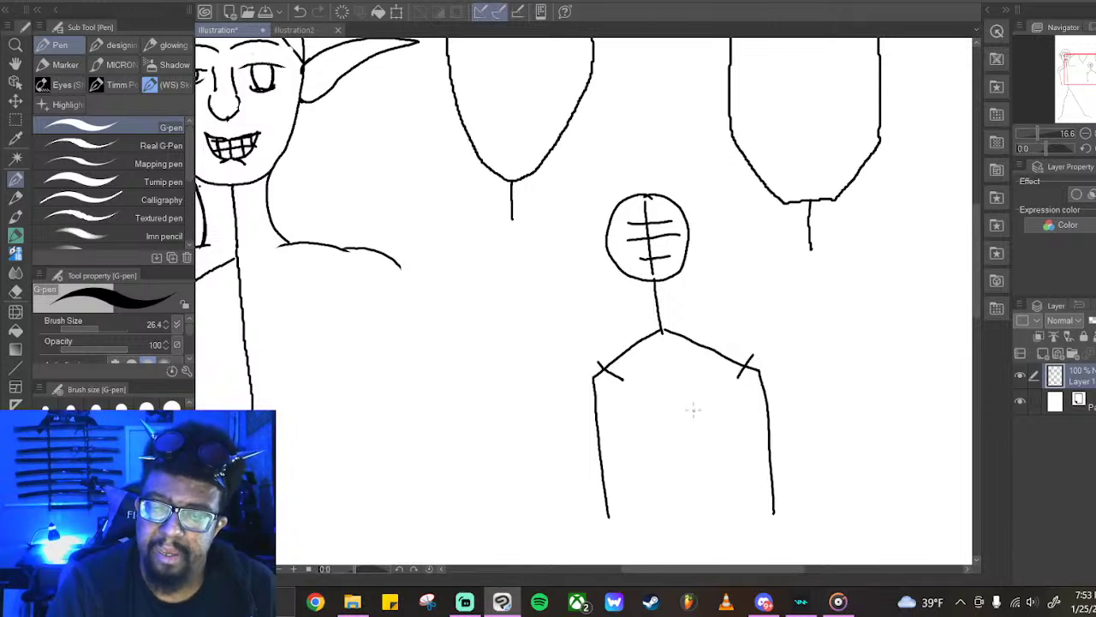
drag(665, 339, 699, 551)
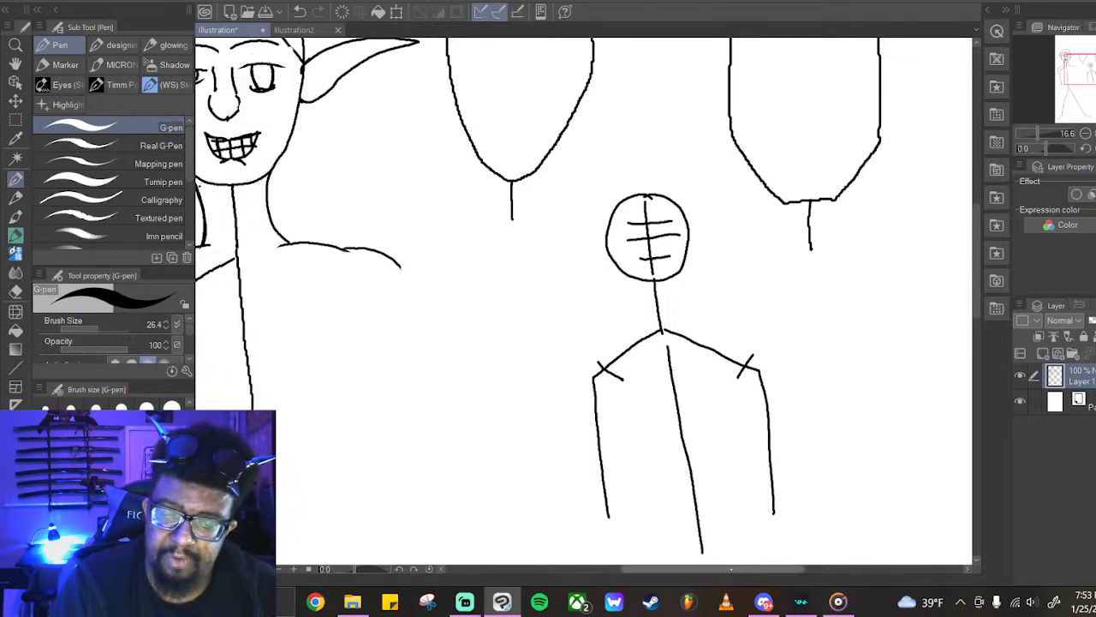
Outline the first figure's short-eared-side upper arm, extending the outer contour to the elbow and adding a curved inner contour around the guide
drag(720, 572, 651, 574)
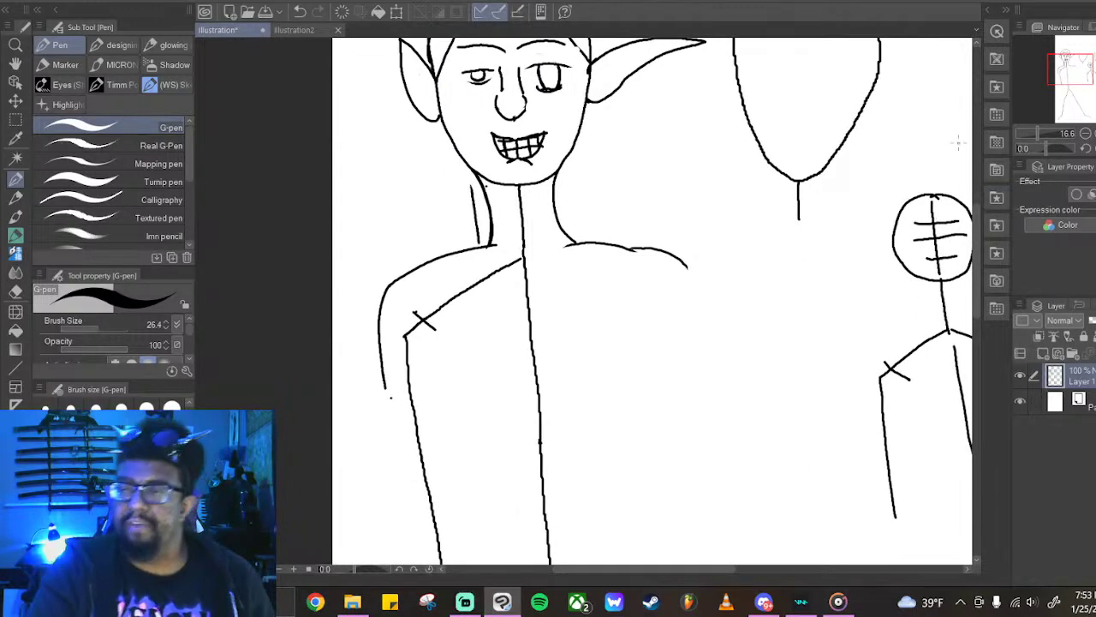
drag(735, 570, 777, 570)
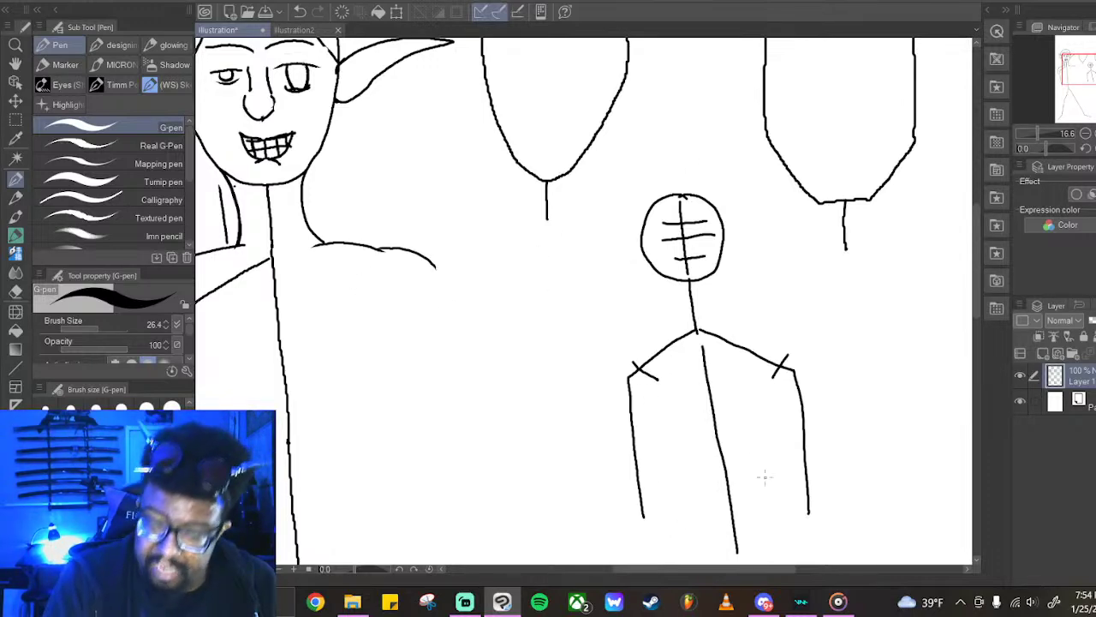
drag(730, 569, 561, 571)
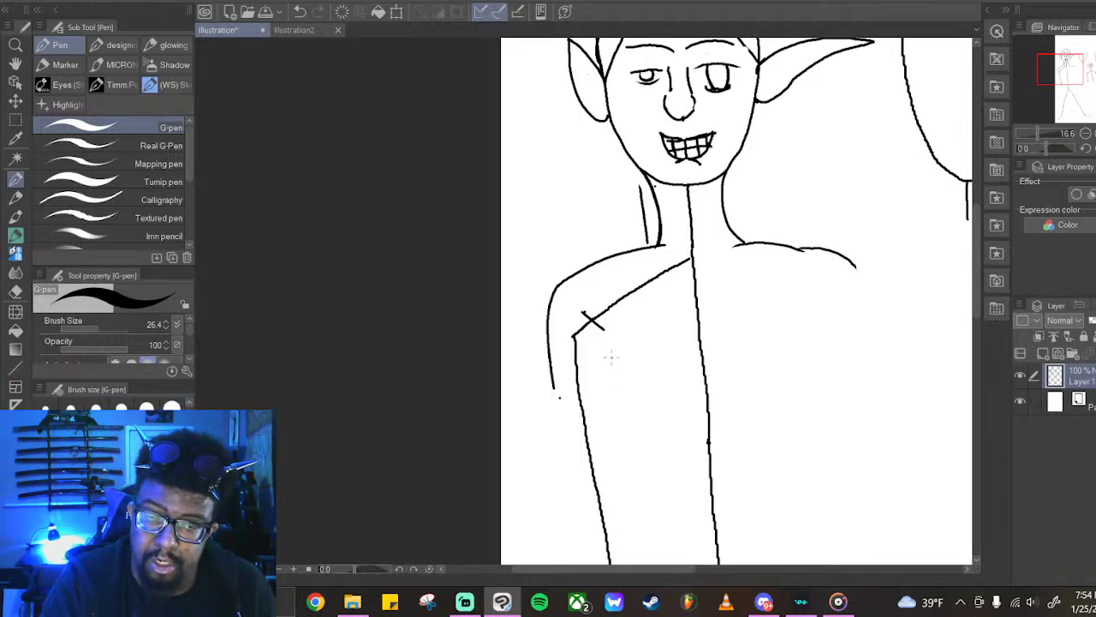
mouse_move(607, 338)
mouse_down()
mouse_move(613, 381)
mouse_move(597, 412)
mouse_up()
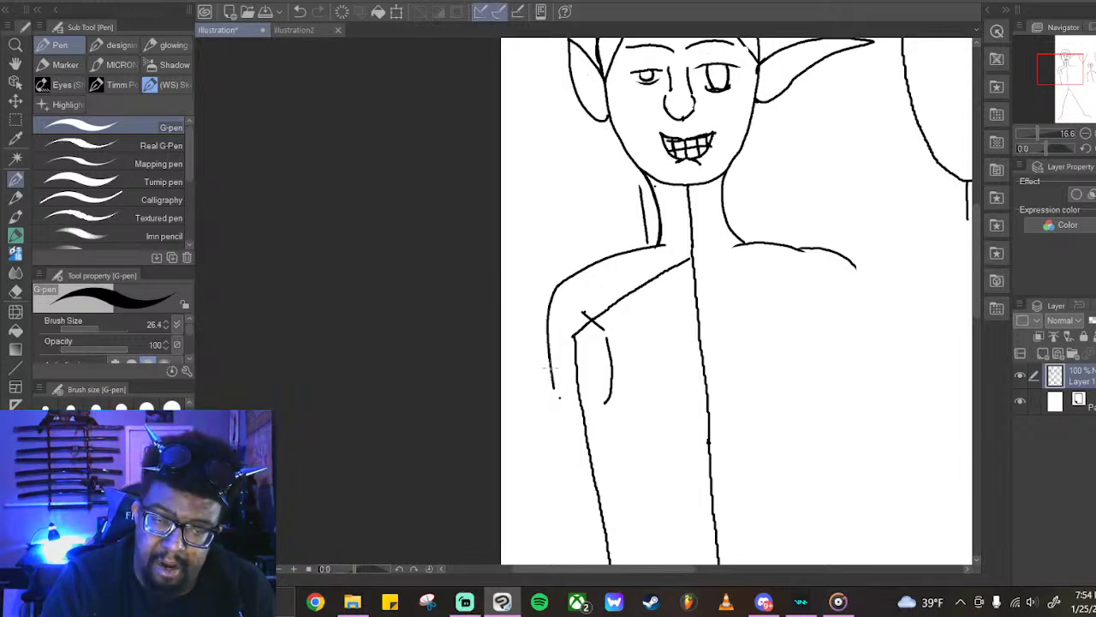
drag(552, 376, 587, 484)
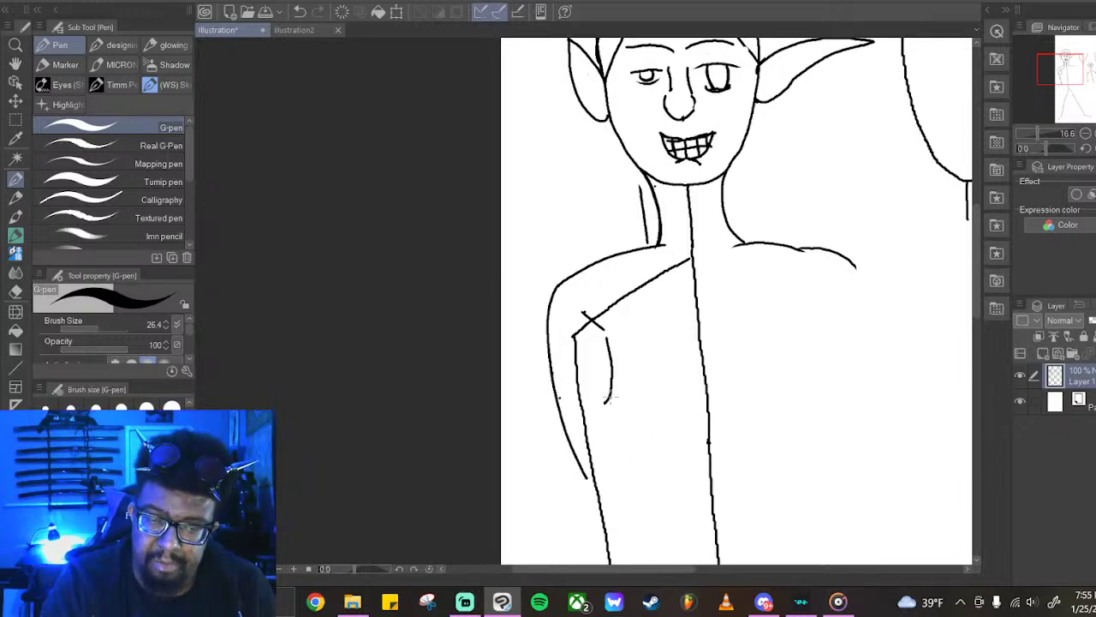
drag(609, 346, 607, 471)
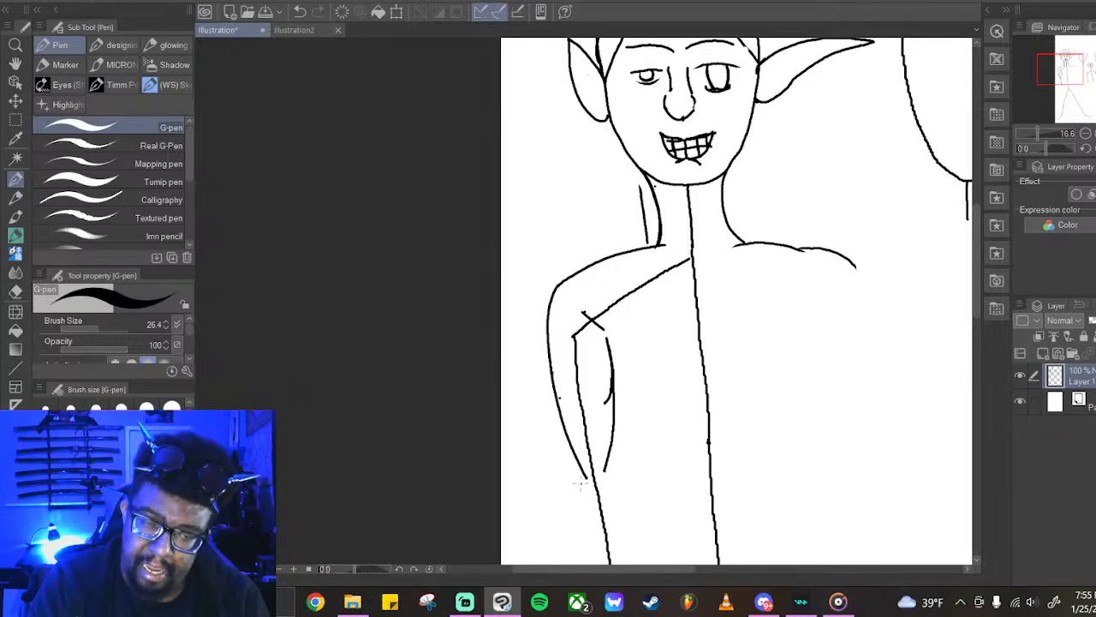
Draw the elbow curves and both bulging forearm contours around the arm guide, tapering them to the wrist
drag(580, 468, 586, 509)
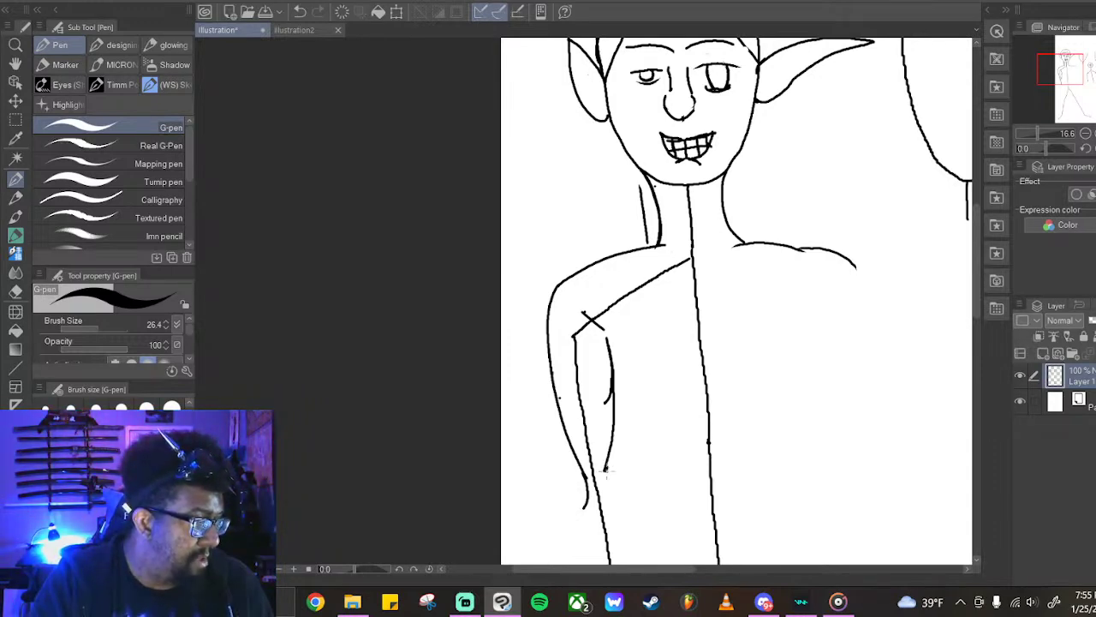
mouse_move(604, 470)
mouse_down()
mouse_move(622, 495)
mouse_move(632, 488)
mouse_up()
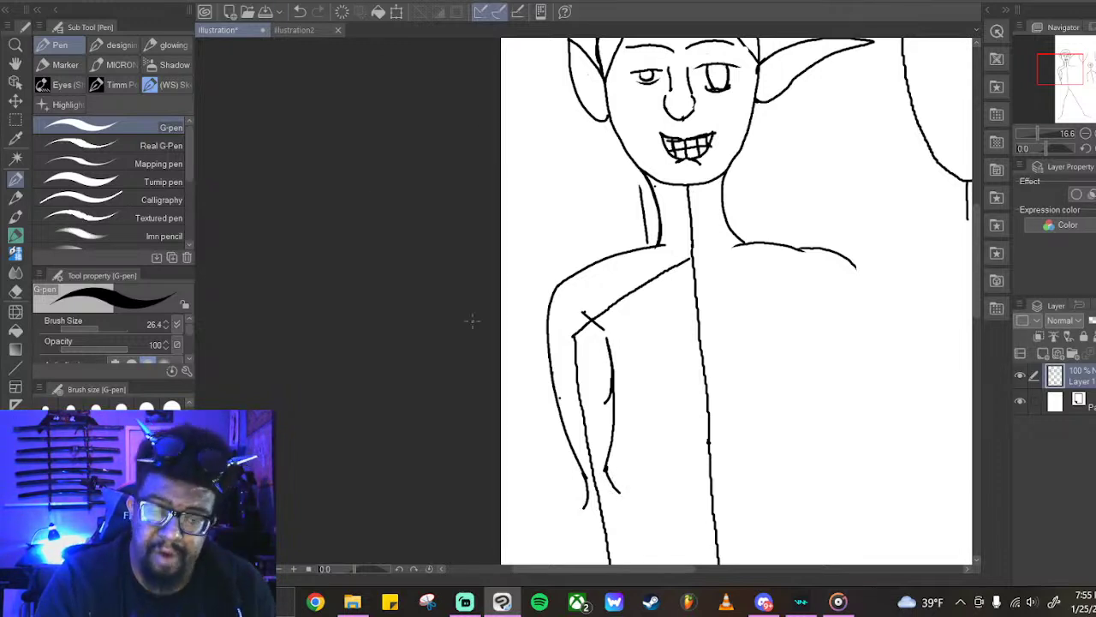
scroll(900, 360, down, 5)
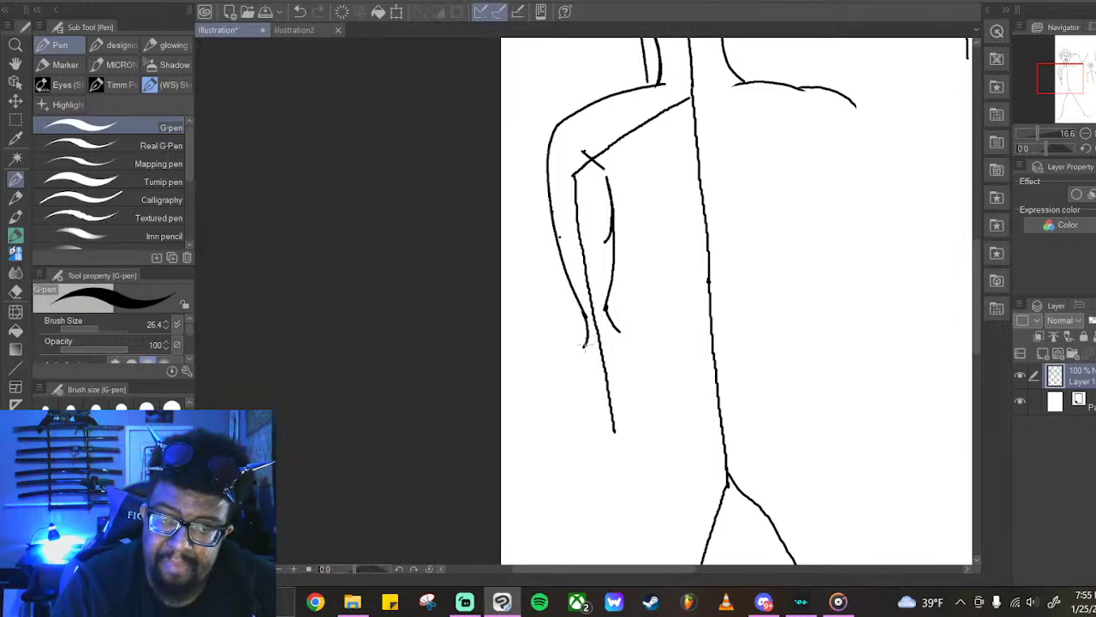
drag(580, 361, 608, 439)
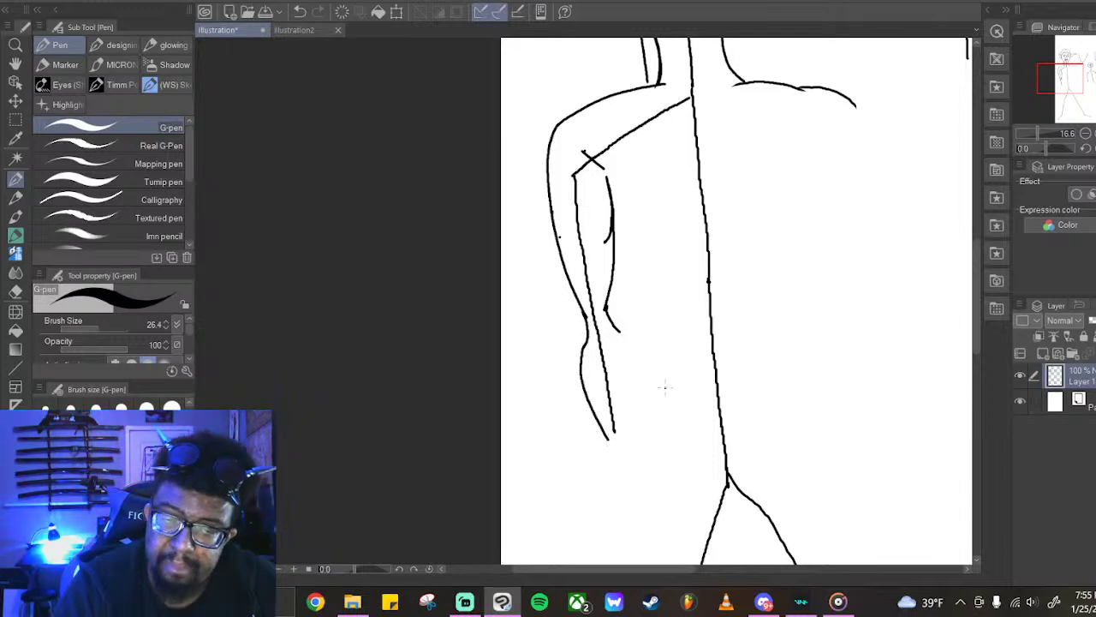
mouse_move(610, 319)
mouse_down()
mouse_move(636, 383)
mouse_move(634, 425)
mouse_move(619, 442)
mouse_up()
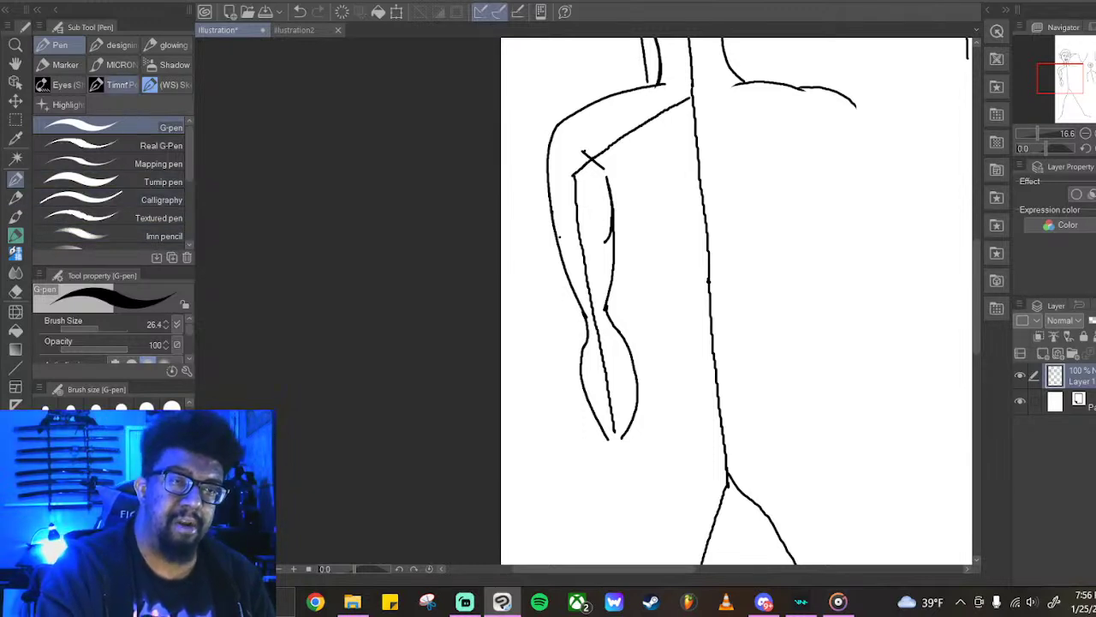
Switch to the 入り抜きペン brush, draw the armpit lines at the shoulder joint, and add a curved chest contour reaching the center line
click(168, 84)
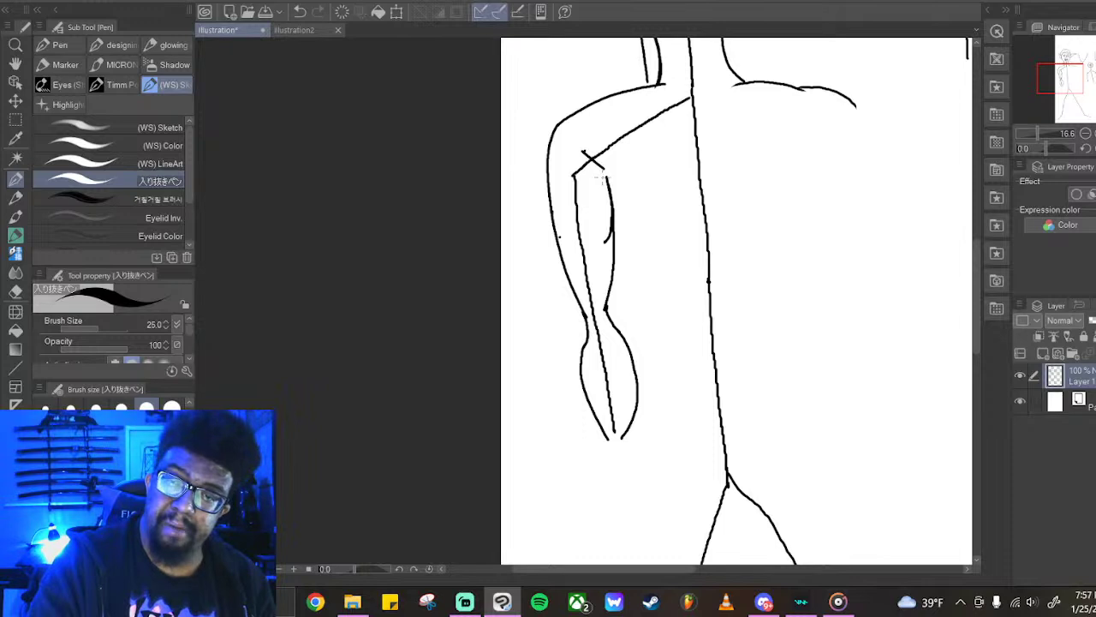
mouse_move(609, 193)
mouse_down()
mouse_move(583, 151)
mouse_move(606, 178)
mouse_move(605, 242)
mouse_up()
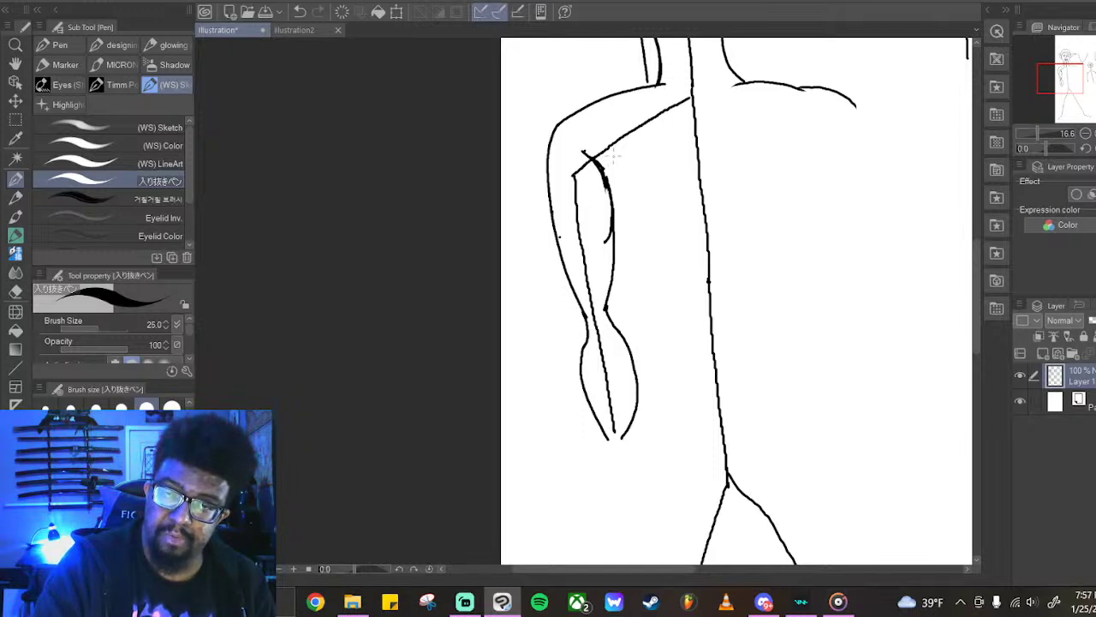
drag(613, 158, 609, 196)
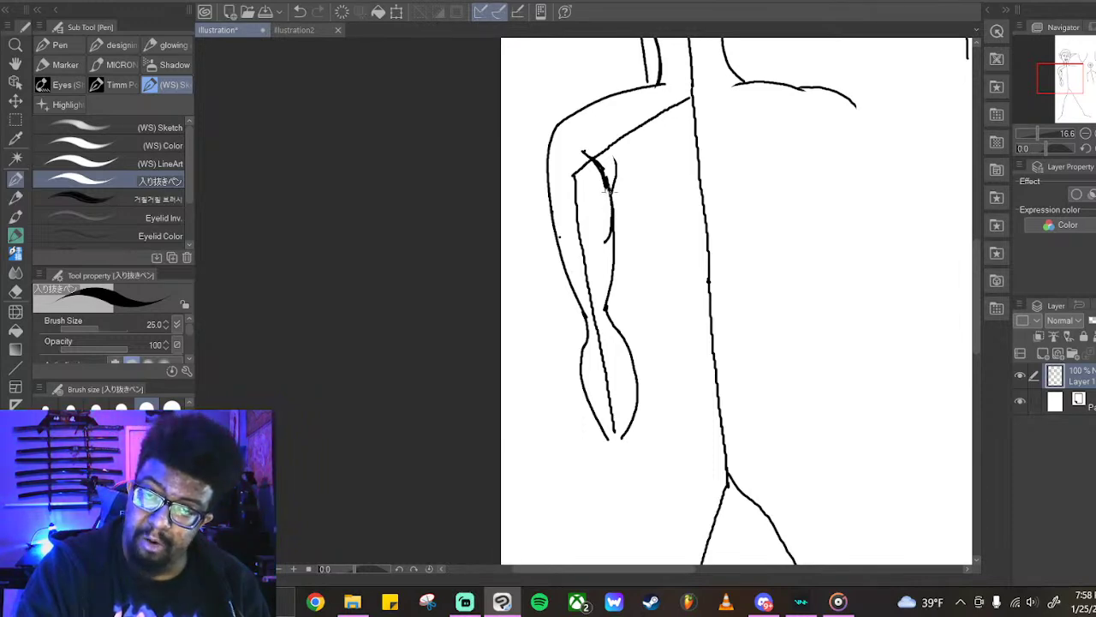
mouse_move(612, 221)
mouse_down()
mouse_move(642, 262)
mouse_move(670, 263)
mouse_move(698, 251)
mouse_move(701, 220)
mouse_up()
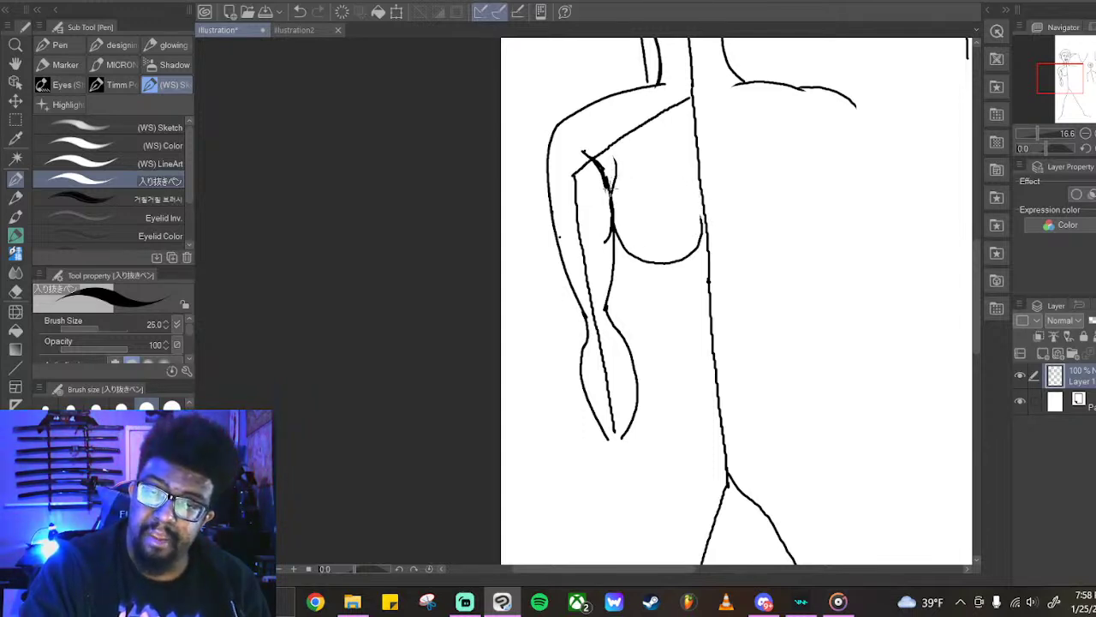
Sketch a round-bottomed vase with pointed leaves rising from its neck and curved inner strokes, beside the small skeleton figure
drag(655, 569, 805, 569)
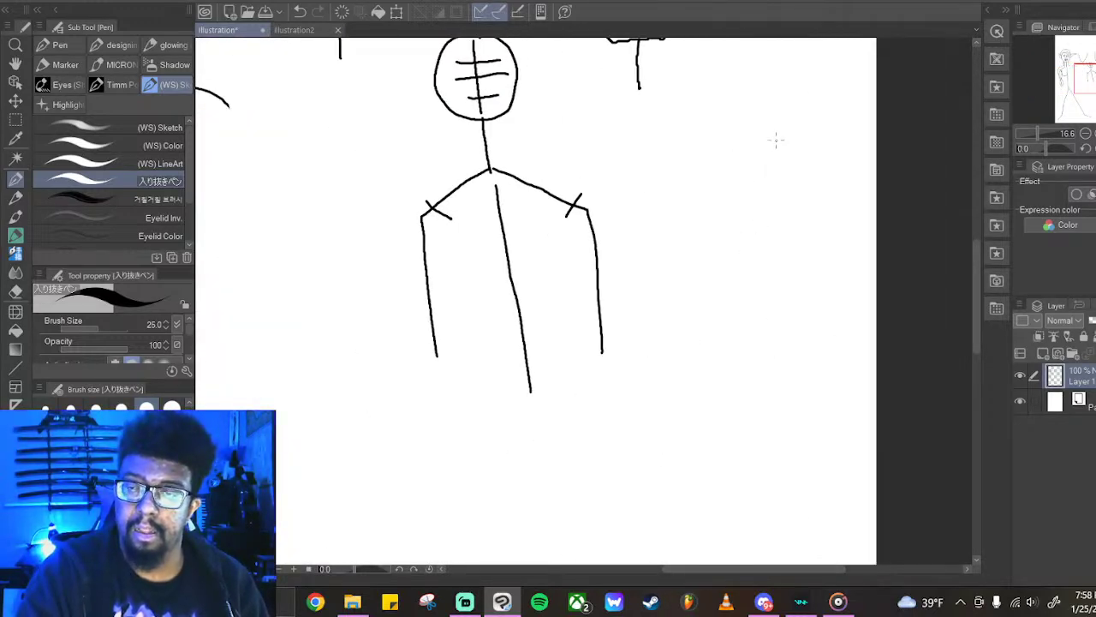
mouse_move(797, 139)
mouse_down()
mouse_move(761, 151)
mouse_move(759, 180)
mouse_move(778, 209)
mouse_move(748, 274)
mouse_move(758, 310)
mouse_move(792, 330)
mouse_move(828, 326)
mouse_move(857, 302)
mouse_move(866, 255)
mouse_move(851, 221)
mouse_move(826, 207)
mouse_move(825, 150)
mouse_move(712, 91)
mouse_move(788, 128)
mouse_move(768, 79)
mouse_move(814, 40)
mouse_move(800, 97)
mouse_move(855, 72)
mouse_move(815, 156)
mouse_move(802, 115)
mouse_move(805, 165)
mouse_move(767, 151)
mouse_move(818, 161)
mouse_move(774, 183)
mouse_move(792, 183)
mouse_move(784, 199)
mouse_move(793, 180)
mouse_up()
mouse_move(793, 163)
mouse_down()
mouse_move(790, 210)
mouse_move(782, 195)
mouse_move(799, 227)
mouse_move(795, 209)
mouse_move(815, 192)
mouse_move(819, 221)
mouse_move(783, 272)
mouse_move(797, 304)
mouse_up()
mouse_move(811, 252)
mouse_down()
mouse_move(801, 298)
mouse_move(839, 282)
mouse_move(843, 305)
mouse_move(821, 315)
mouse_up()
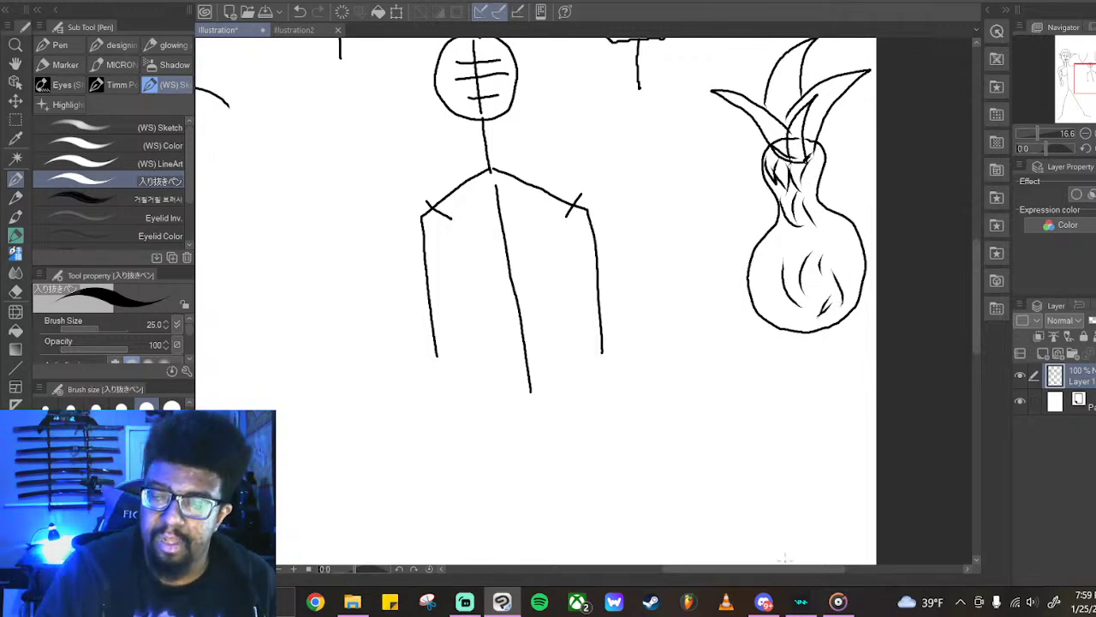
drag(720, 569, 614, 575)
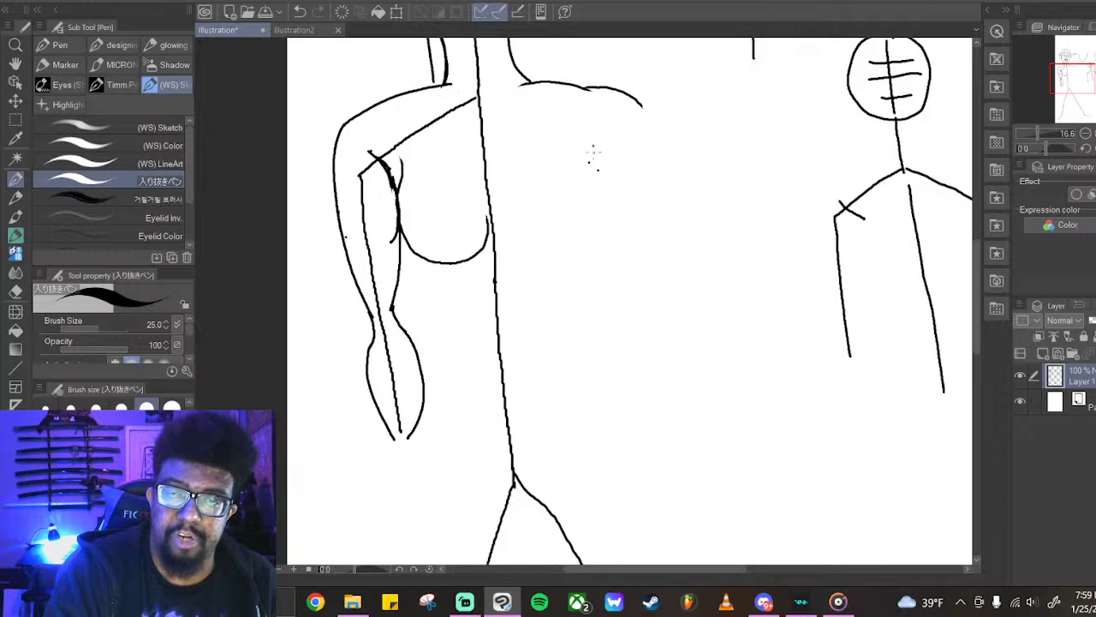
Draw the second chest curve on the figure's long-eared side and both tapering side contours of the torso down to the hips
mouse_move(592, 143)
mouse_down()
mouse_move(600, 183)
mouse_move(588, 216)
mouse_move(541, 234)
mouse_move(518, 225)
mouse_up()
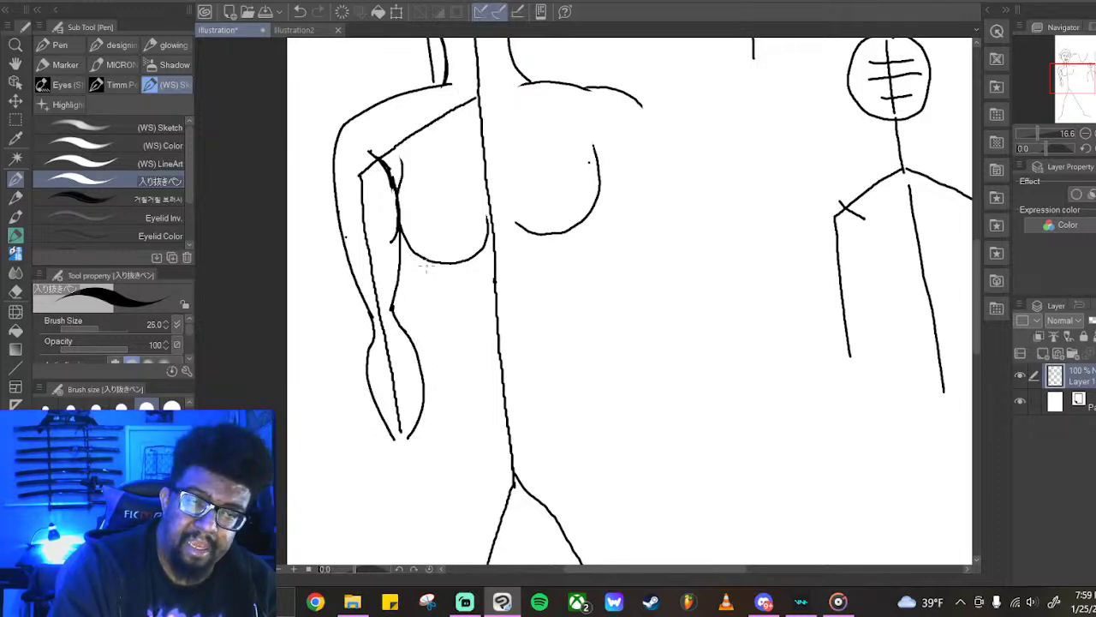
mouse_move(421, 255)
mouse_down()
mouse_move(439, 365)
mouse_move(410, 435)
mouse_up()
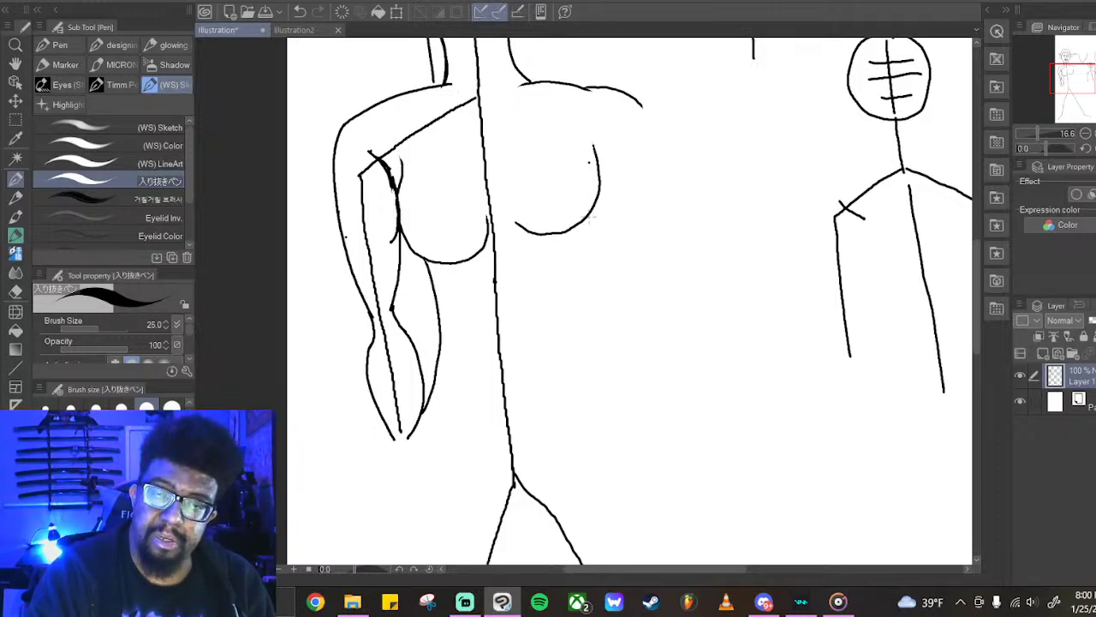
mouse_move(587, 221)
mouse_down()
mouse_move(589, 312)
mouse_move(611, 375)
mouse_move(649, 423)
mouse_up()
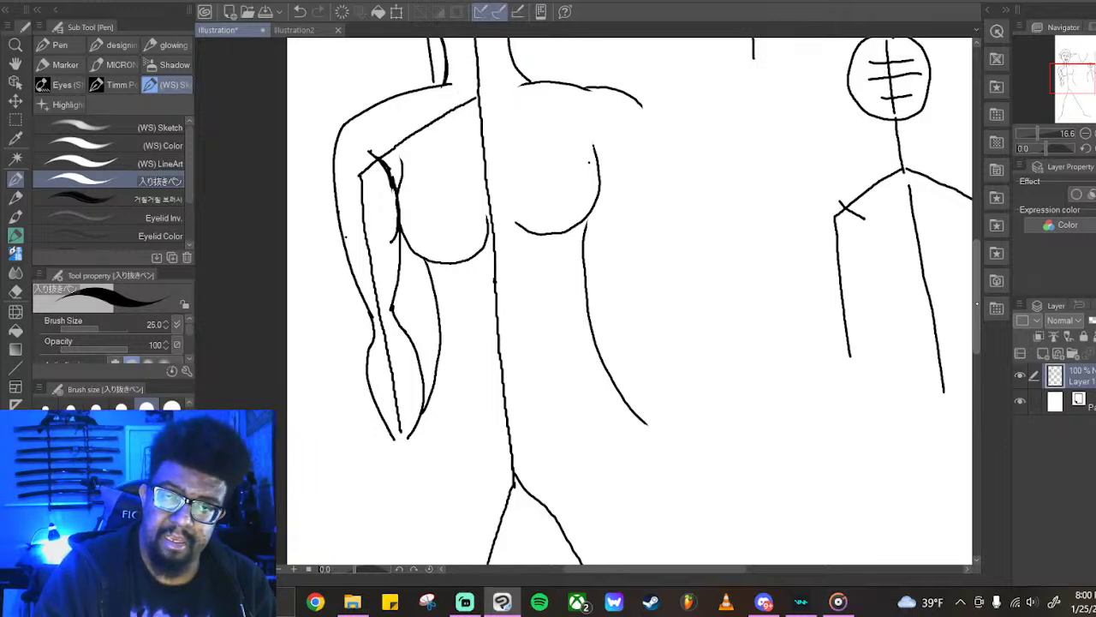
Outline a muscular arm on the long-eared side, from shoulder through forearm, with an inner upper-arm muscle line and a short shoulder crease
mouse_move(644, 106)
mouse_down()
mouse_move(670, 178)
mouse_move(705, 230)
mouse_move(707, 307)
mouse_up()
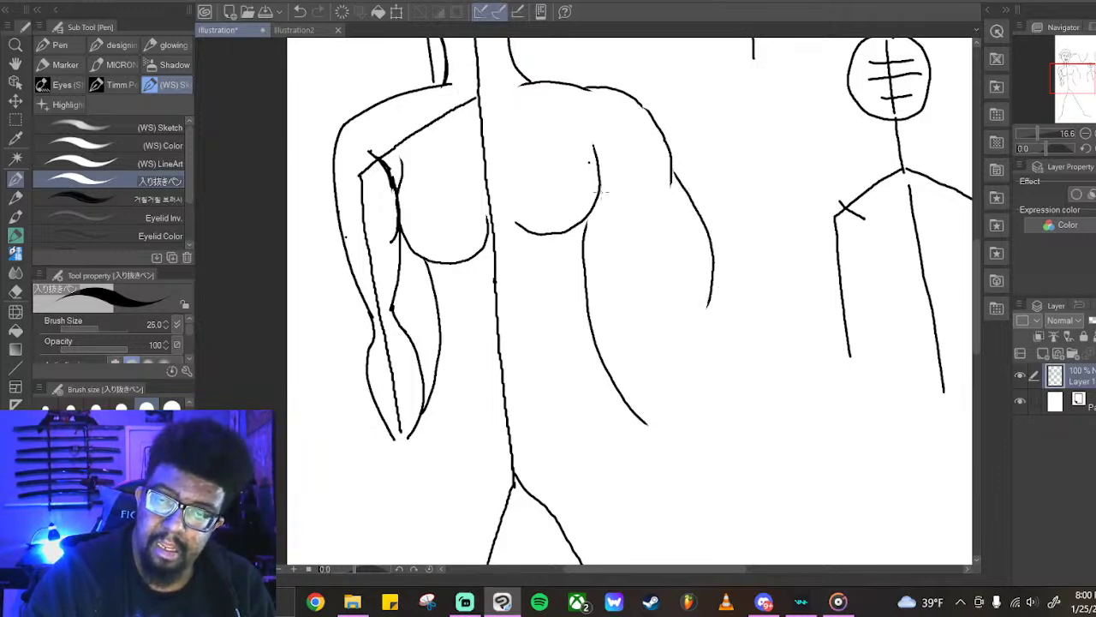
mouse_move(603, 198)
mouse_down()
mouse_move(630, 212)
mouse_move(629, 267)
mouse_move(680, 324)
mouse_move(676, 367)
mouse_move(714, 433)
mouse_up()
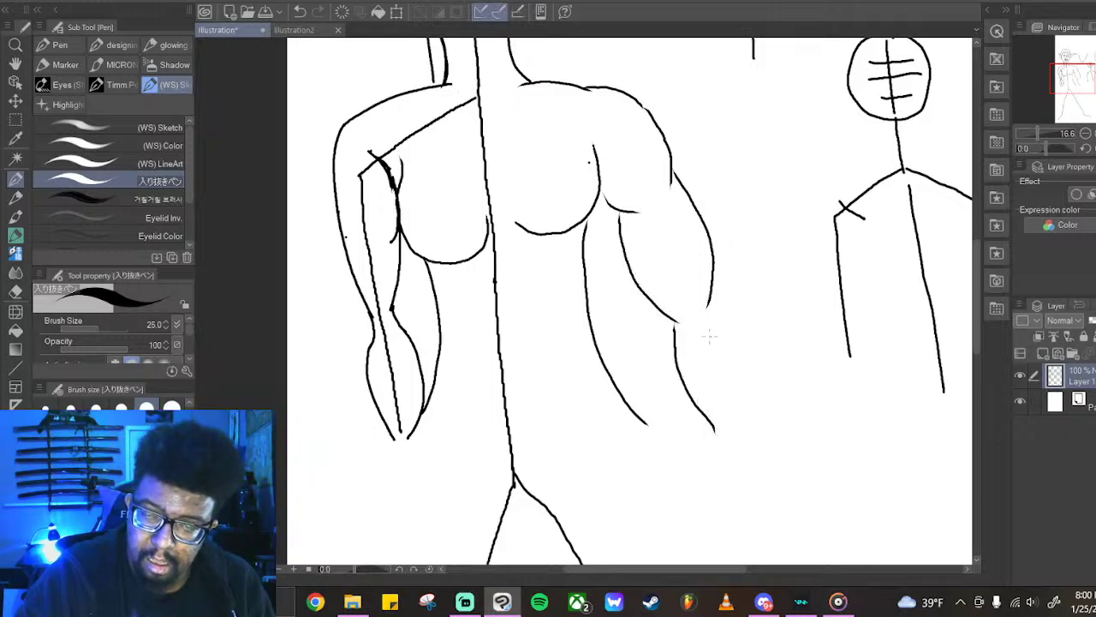
mouse_move(709, 296)
mouse_down()
mouse_move(738, 345)
mouse_move(754, 434)
mouse_up()
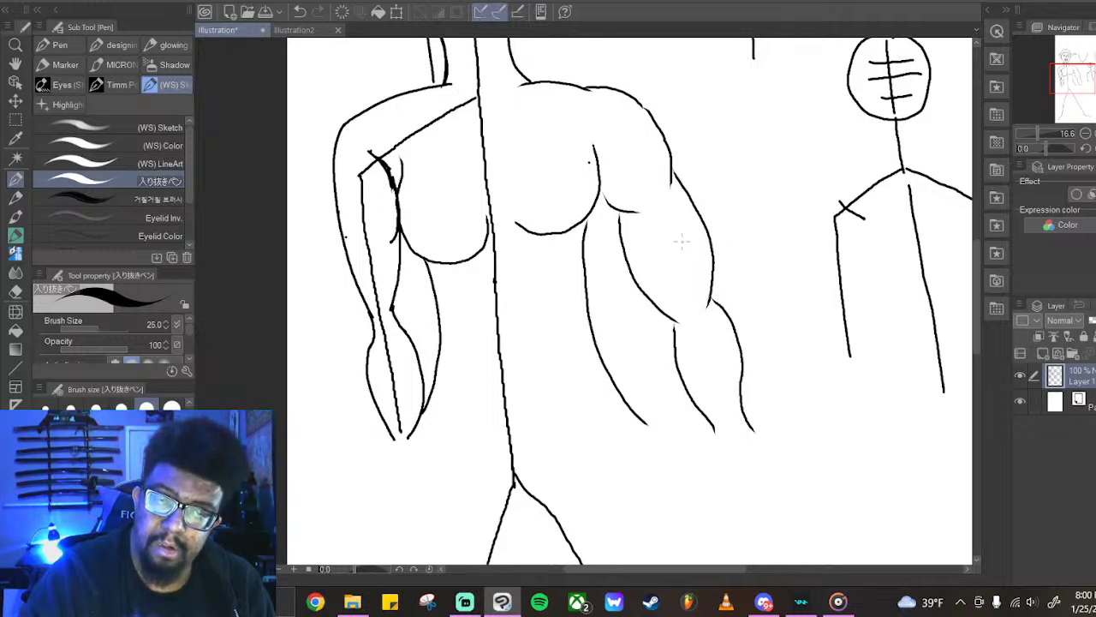
drag(653, 199, 687, 290)
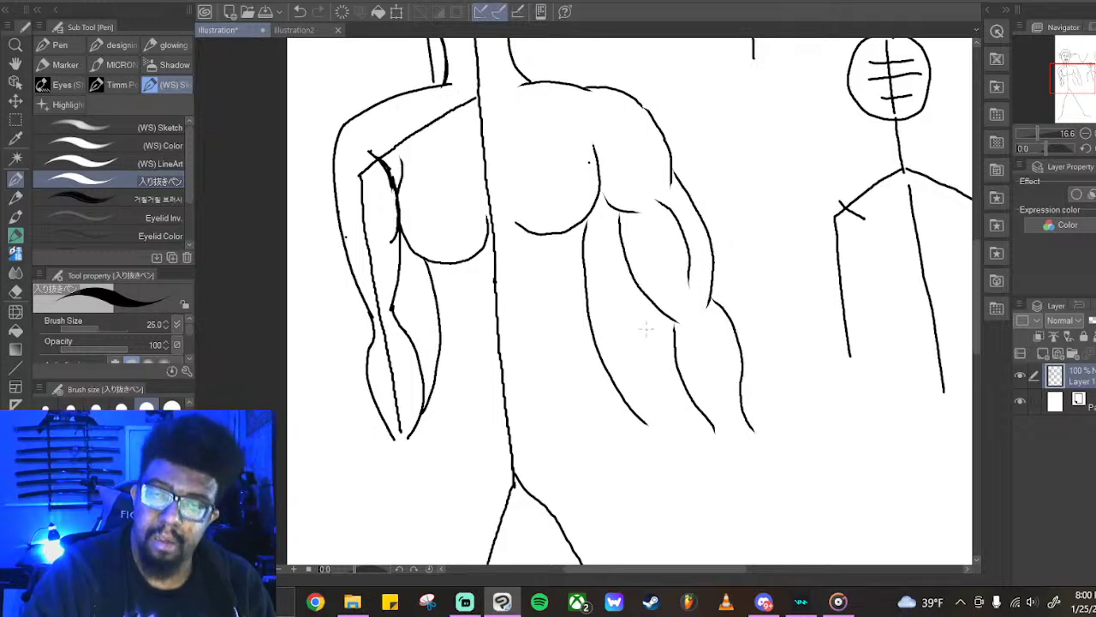
drag(616, 143, 634, 156)
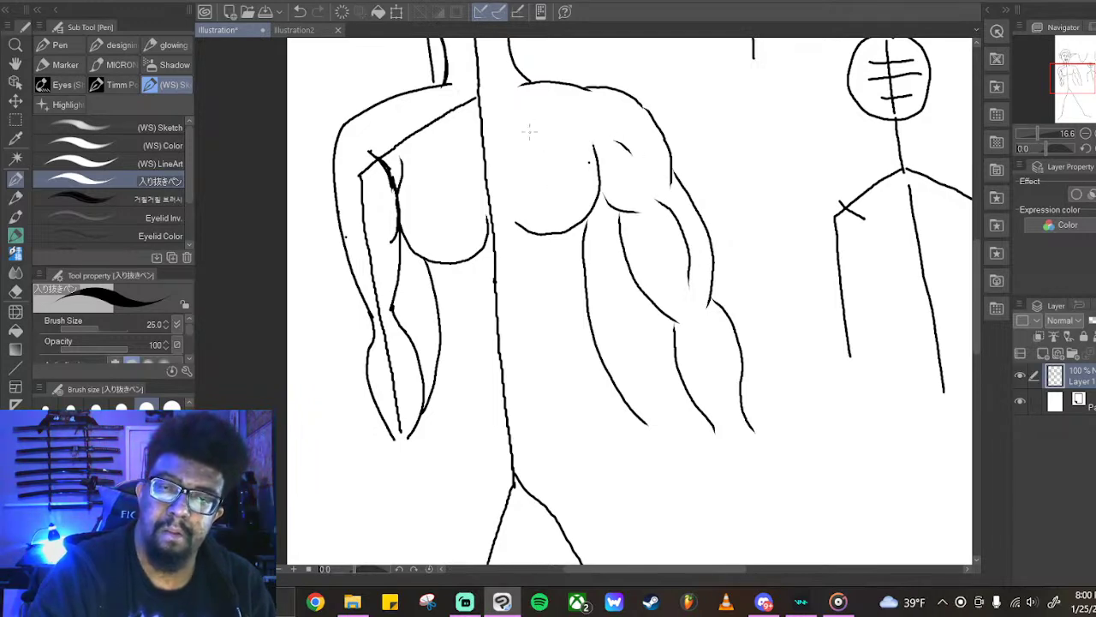
Detail the long-eared side's chest with a circled nipple, short strokes near the center line and a curve along the upper pectoral
mouse_move(576, 197)
mouse_down()
mouse_move(562, 219)
mouse_move(576, 196)
mouse_move(570, 209)
mouse_up()
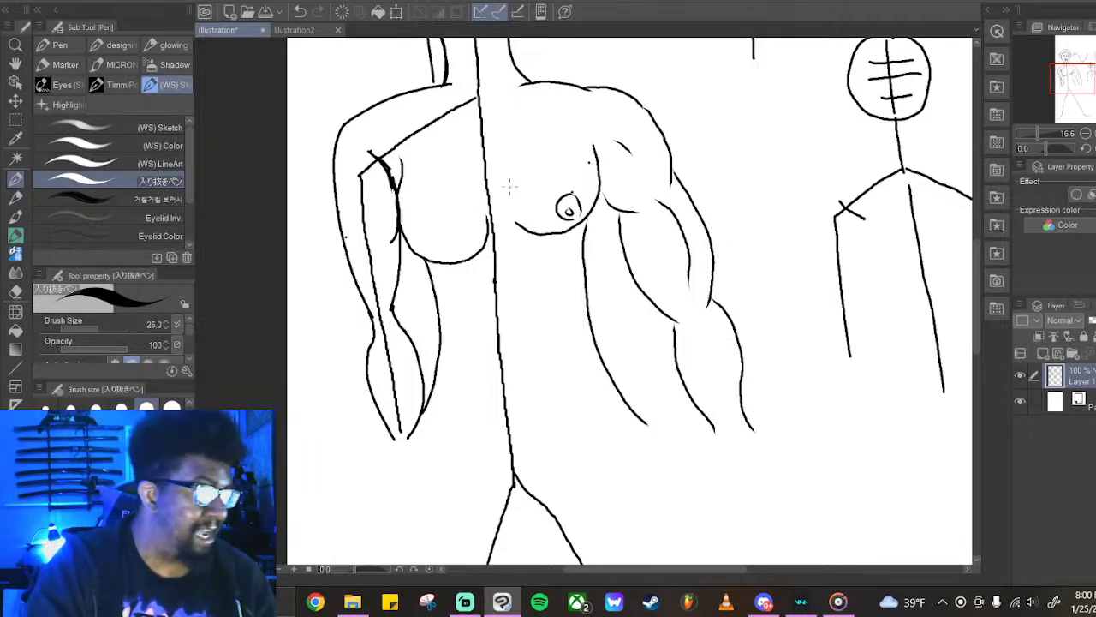
mouse_move(507, 134)
mouse_down()
mouse_move(497, 170)
mouse_move(510, 168)
mouse_up()
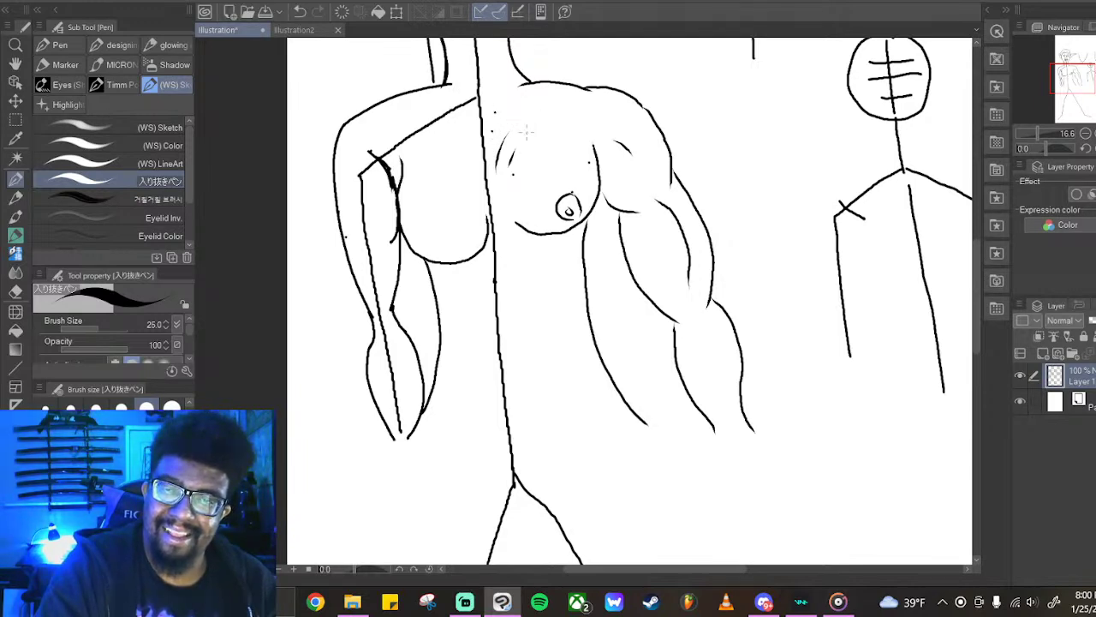
mouse_move(505, 106)
mouse_down()
mouse_move(537, 130)
mouse_move(586, 131)
mouse_up()
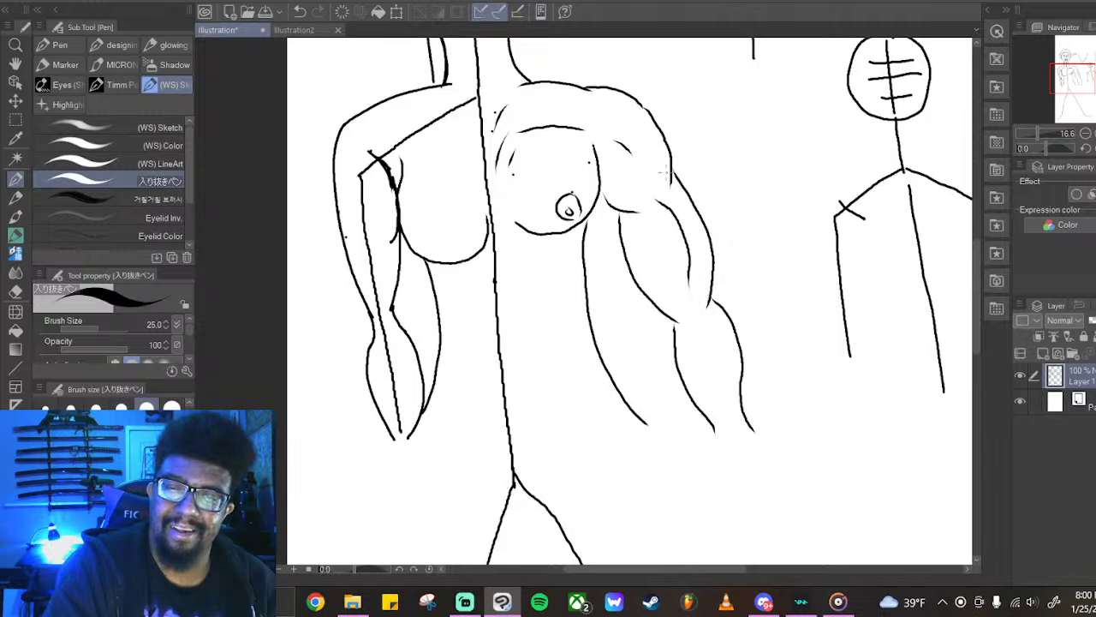
Draw the stacked abdominal muscle lines beside the center line and close the torso with a curved waistline across both hips
drag(503, 289, 567, 263)
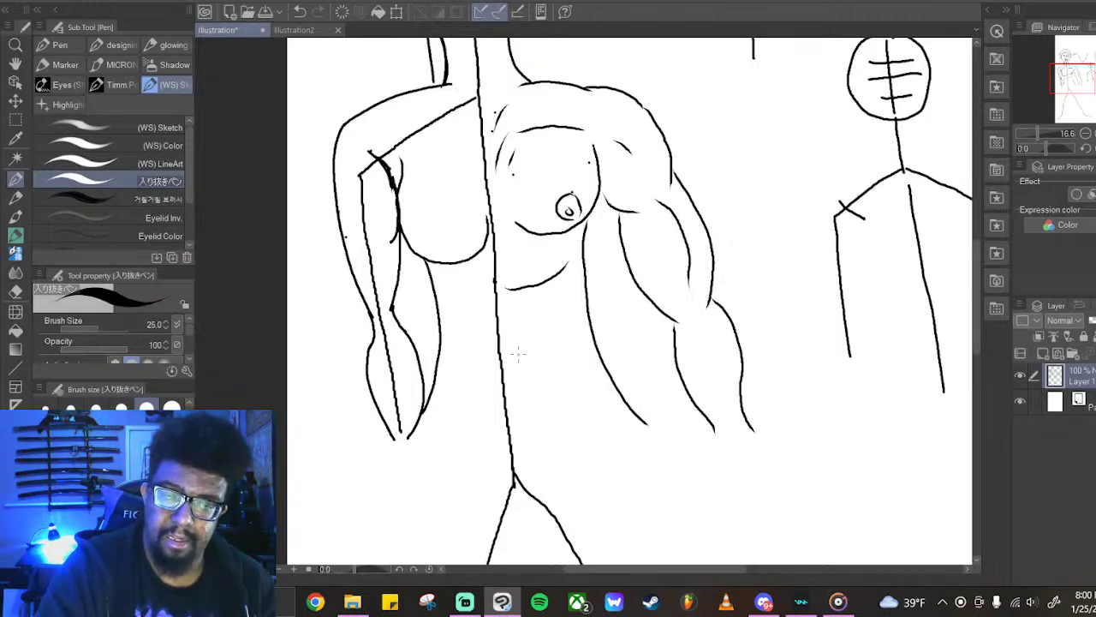
drag(514, 349, 564, 333)
drag(515, 398, 580, 384)
drag(561, 274, 574, 372)
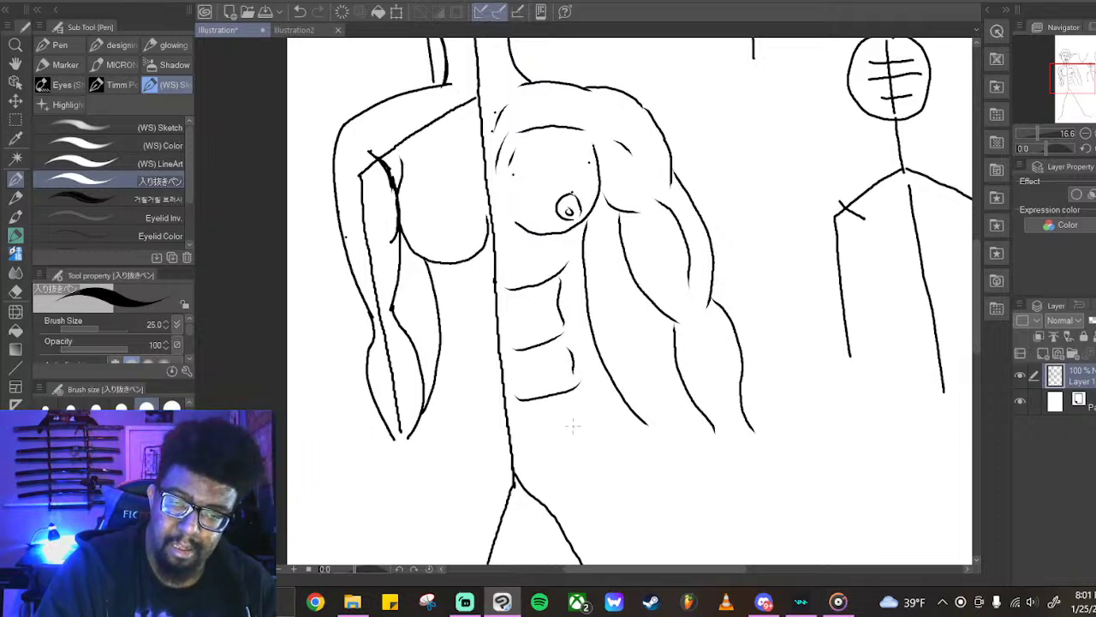
mouse_move(520, 445)
mouse_down()
mouse_move(585, 444)
mouse_move(641, 403)
mouse_up()
mouse_move(408, 437)
mouse_down()
mouse_move(427, 415)
mouse_move(459, 445)
mouse_move(503, 454)
mouse_move(531, 435)
mouse_up()
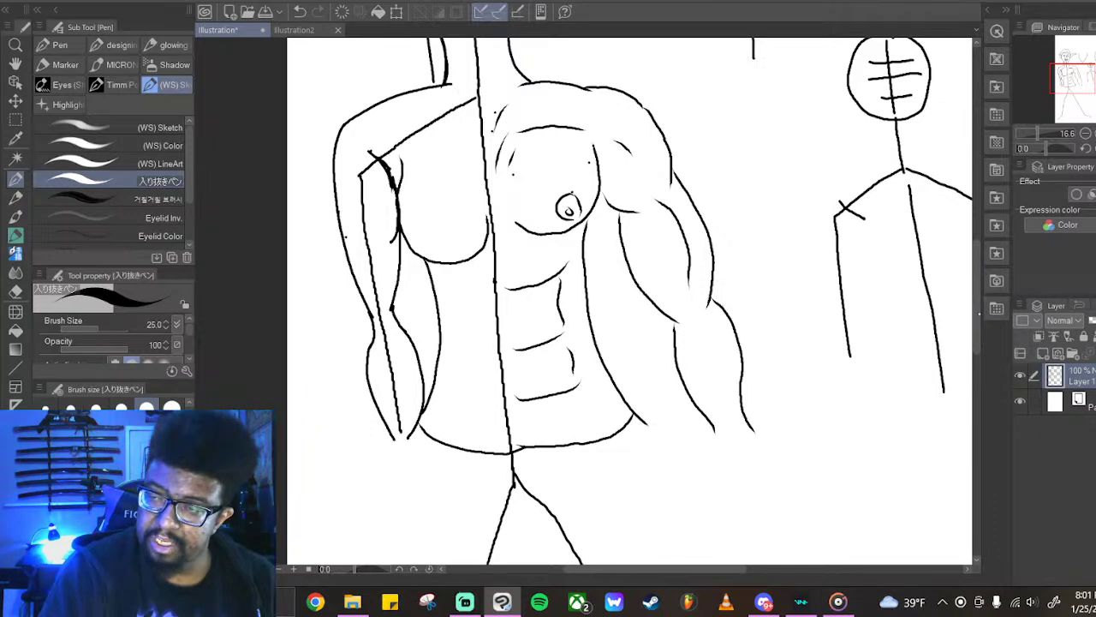
Erase the neck and upper chest center line plus the shoulder and upper-arm guides on the short-eared side with the Hard eraser
scroll(976, 283, up, 3)
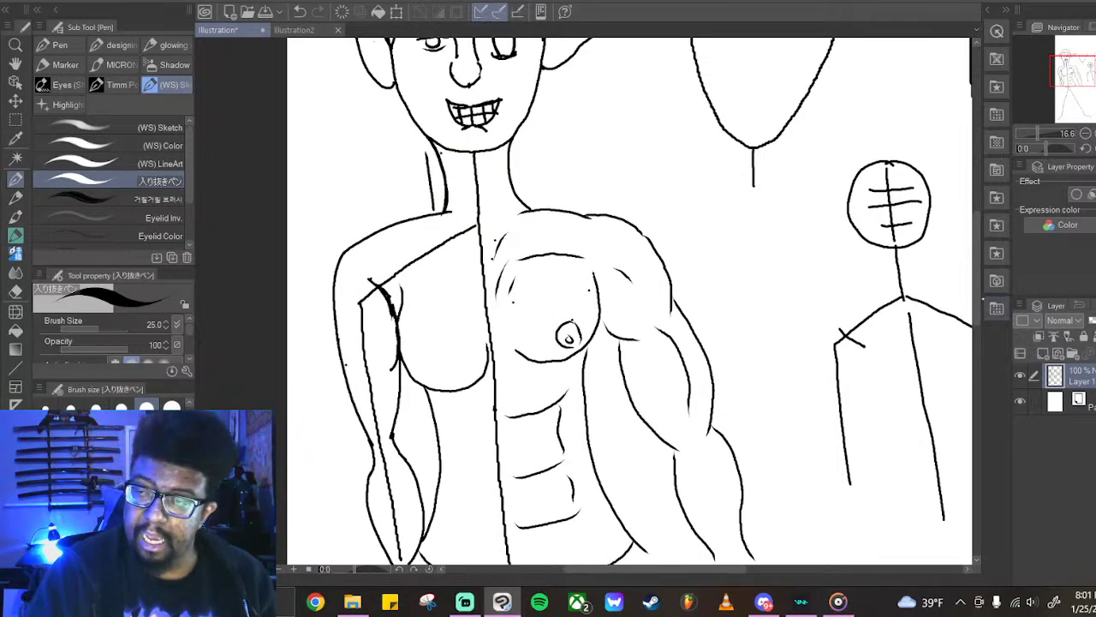
scroll(976, 306, up, 5)
scroll(976, 300, down, 3)
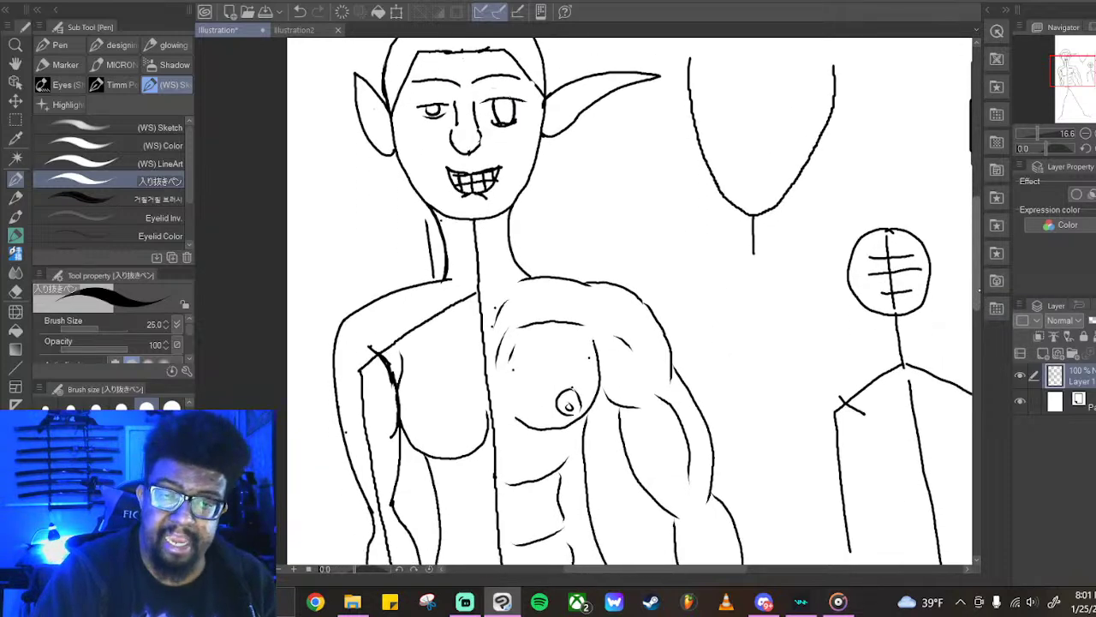
scroll(981, 283, up, 1)
scroll(981, 283, up, 1)
scroll(533, 420, down, 1)
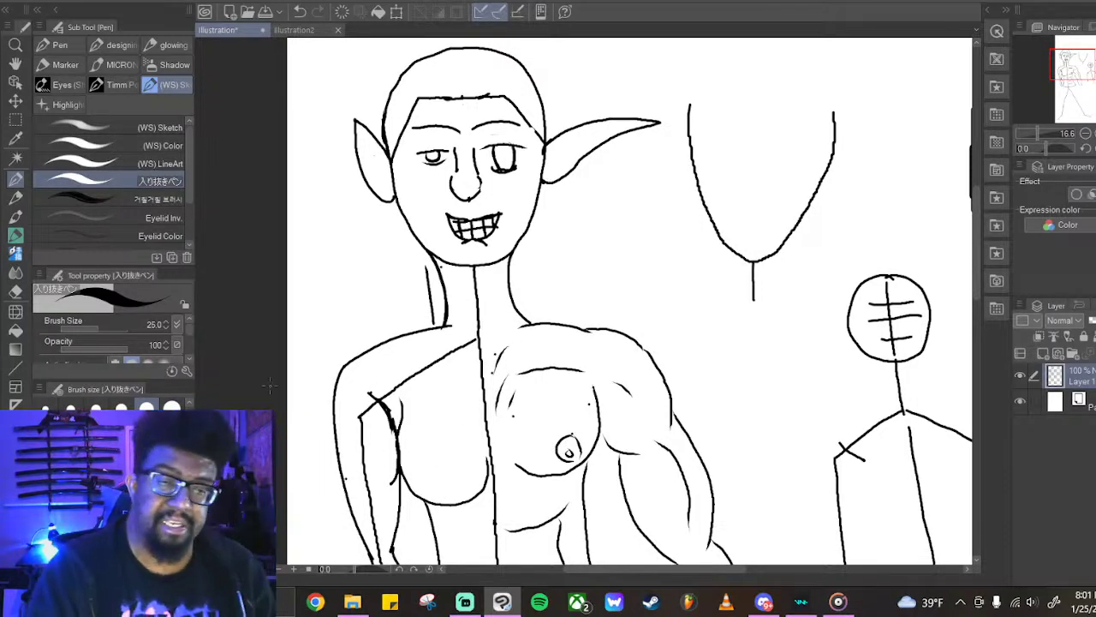
click(15, 291)
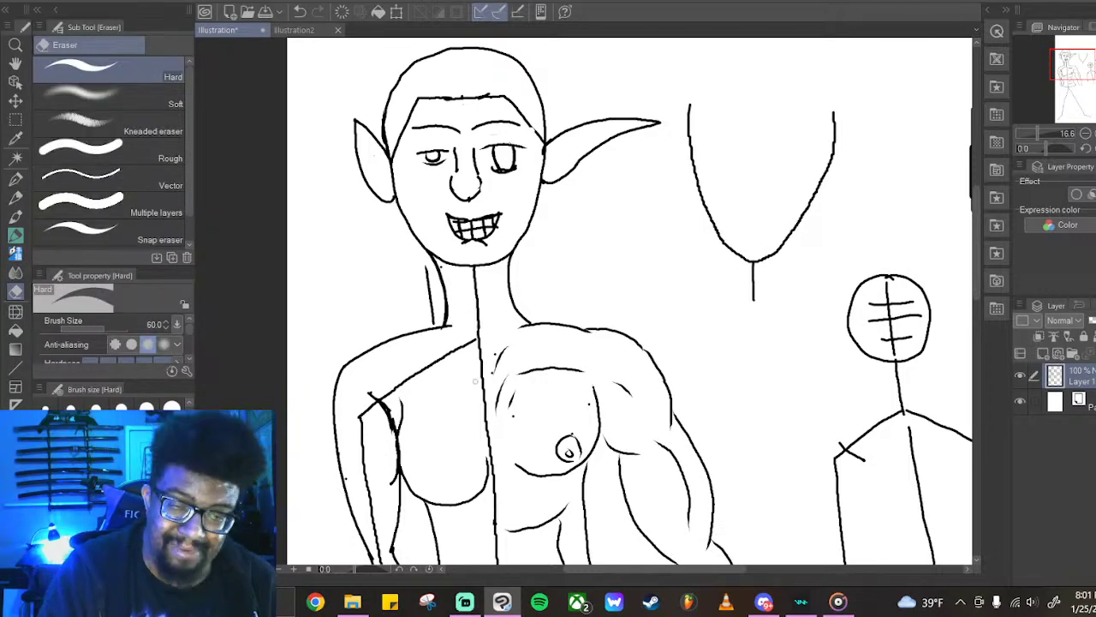
drag(470, 345, 472, 270)
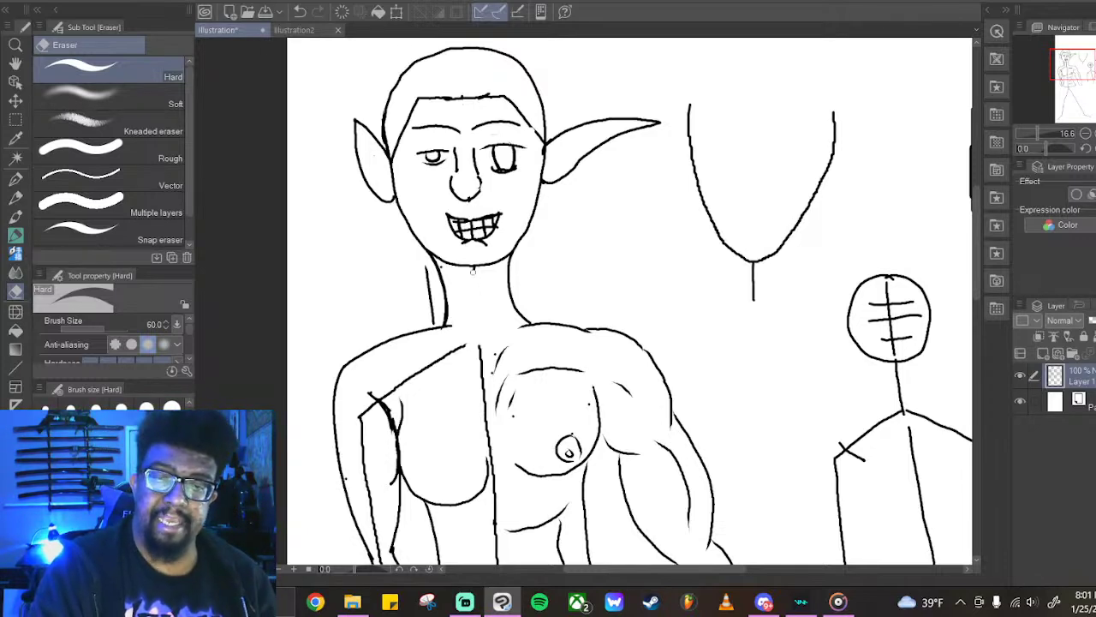
drag(479, 339, 487, 413)
mouse_move(501, 521)
mouse_down()
mouse_move(484, 415)
mouse_move(495, 461)
mouse_up()
mouse_move(460, 348)
mouse_down()
mouse_move(362, 410)
mouse_move(374, 410)
mouse_move(360, 422)
mouse_move(379, 532)
mouse_move(360, 454)
mouse_move(370, 482)
mouse_up()
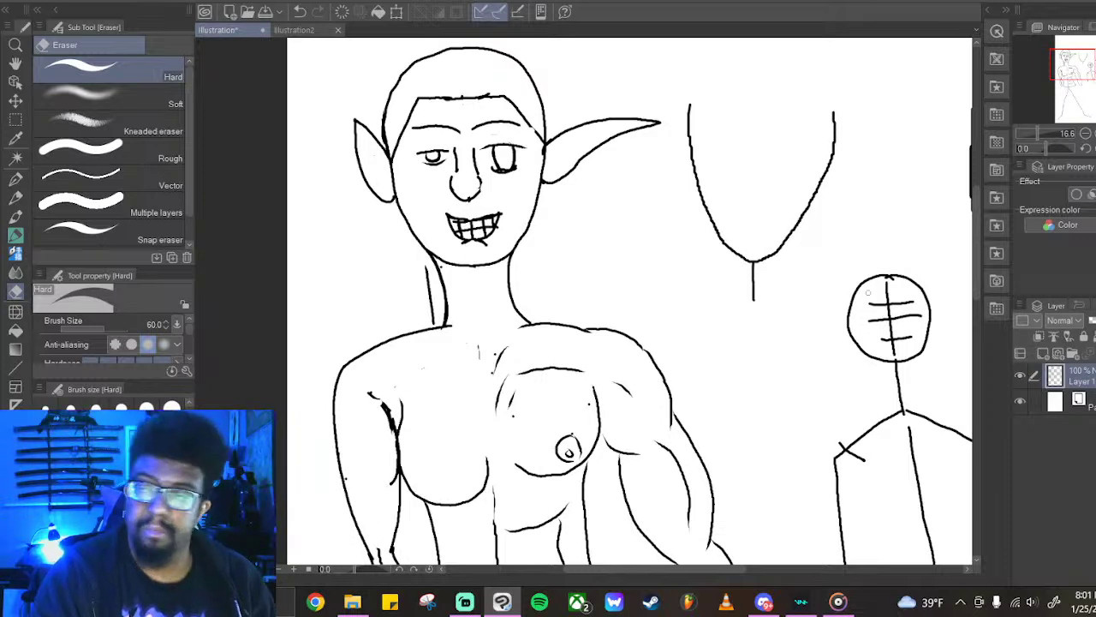
Erase the remaining forearm guide, the thick armpit mark and the center line running down the abdomen
scroll(963, 206, down, 3)
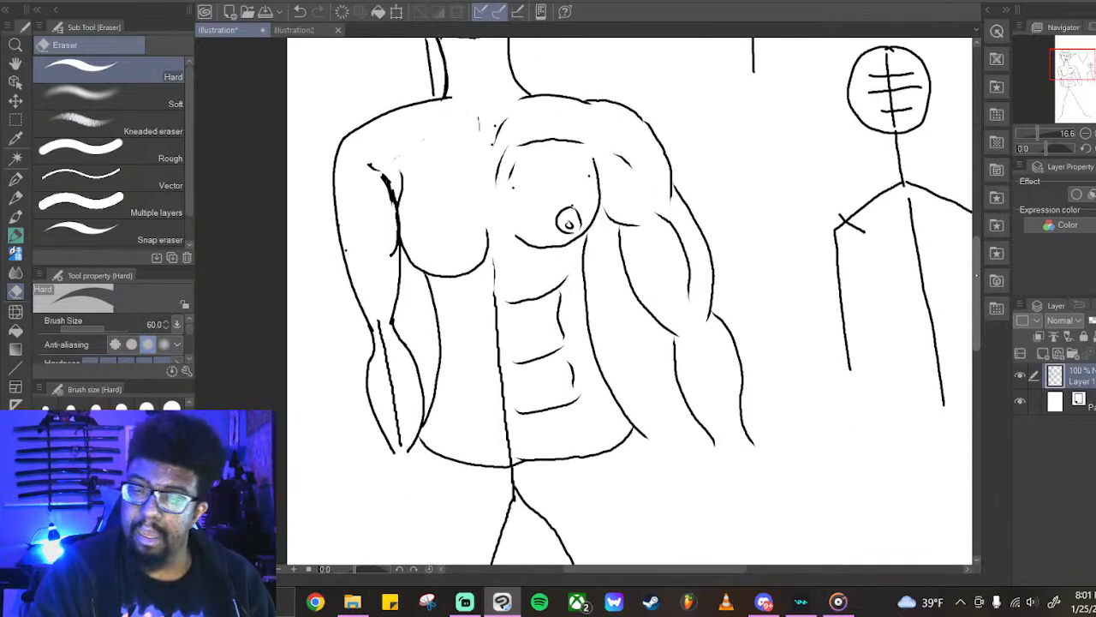
drag(377, 293, 397, 422)
drag(387, 350, 379, 302)
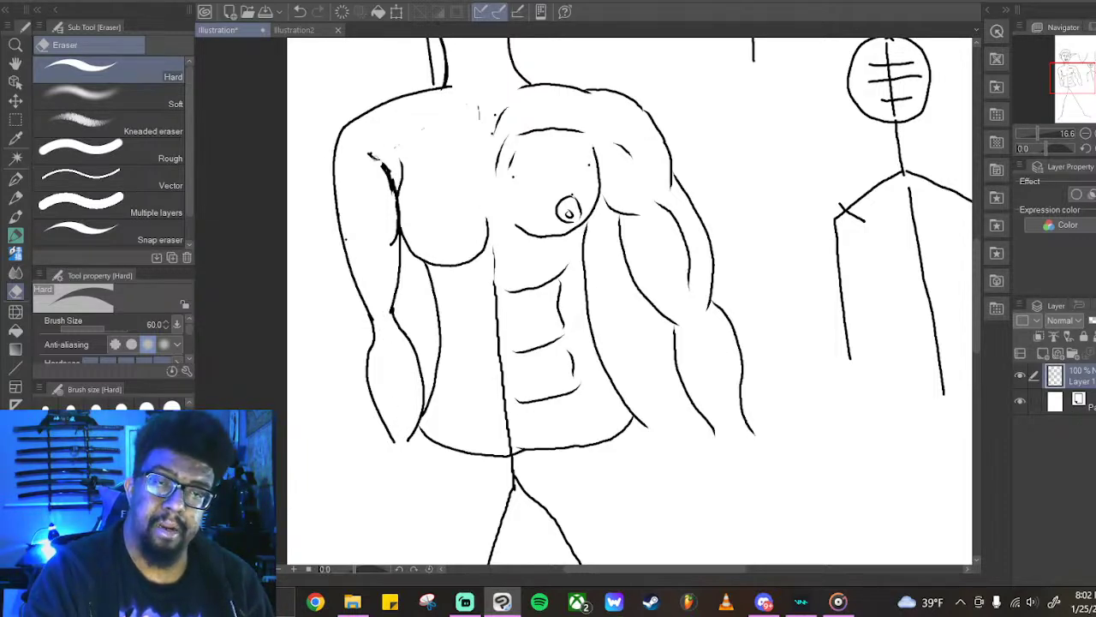
mouse_move(369, 154)
mouse_down()
mouse_move(389, 184)
mouse_move(390, 219)
mouse_up()
mouse_move(492, 241)
mouse_down()
mouse_move(510, 453)
mouse_move(497, 290)
mouse_move(507, 420)
mouse_up()
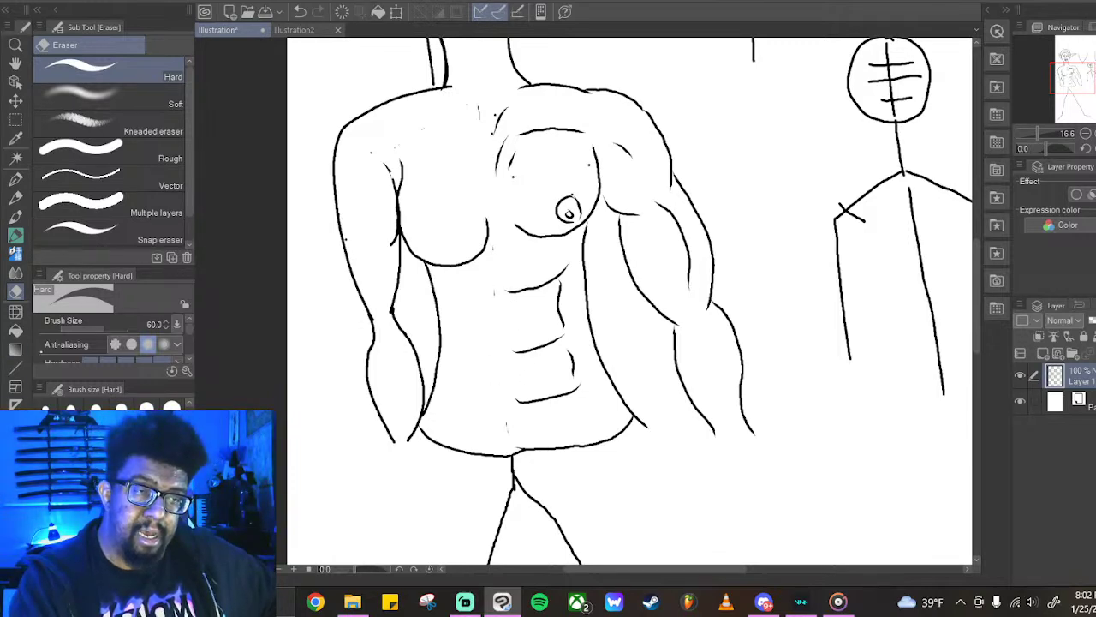
Return to the 入り抜きペン brush and draw the inner edge of the abdominal muscles plus a short diagonal crease at each hip
click(15, 179)
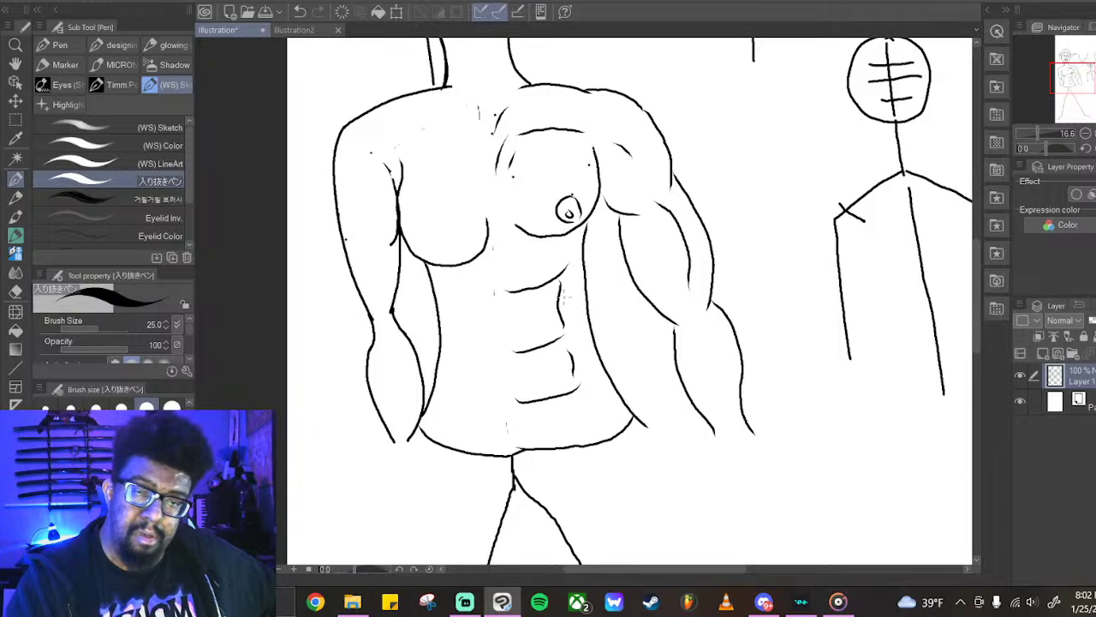
drag(501, 293, 518, 399)
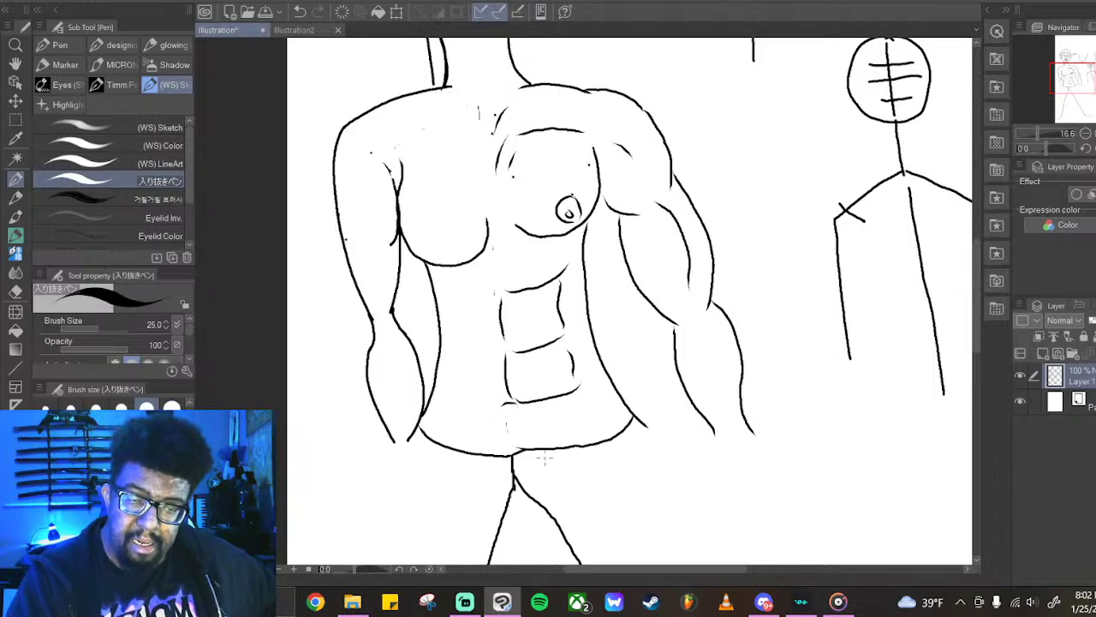
drag(565, 446, 582, 416)
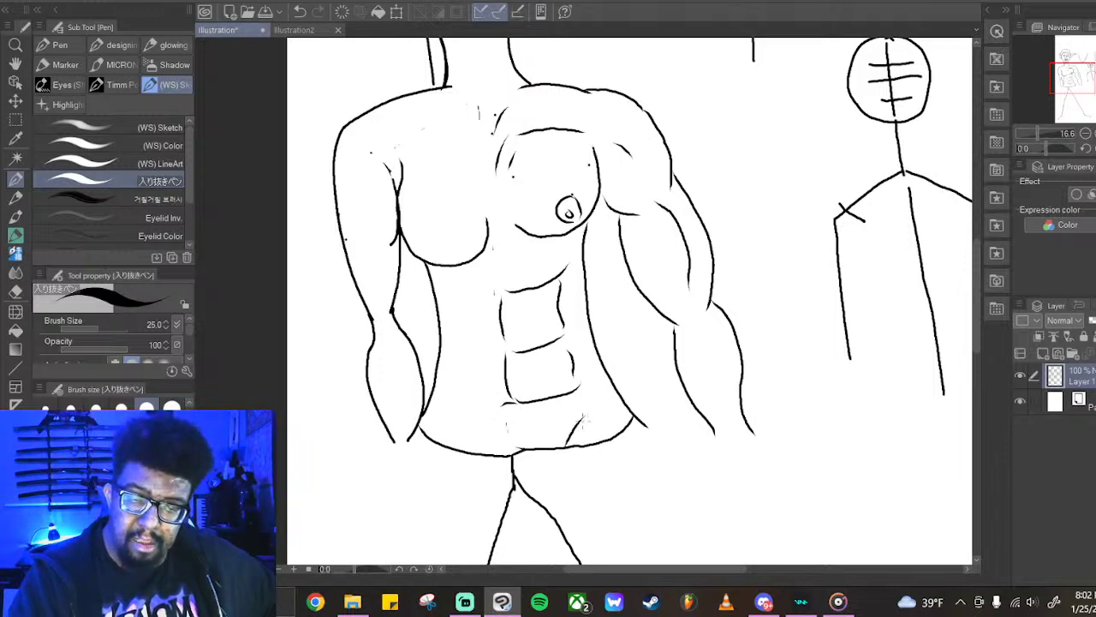
drag(451, 434, 470, 454)
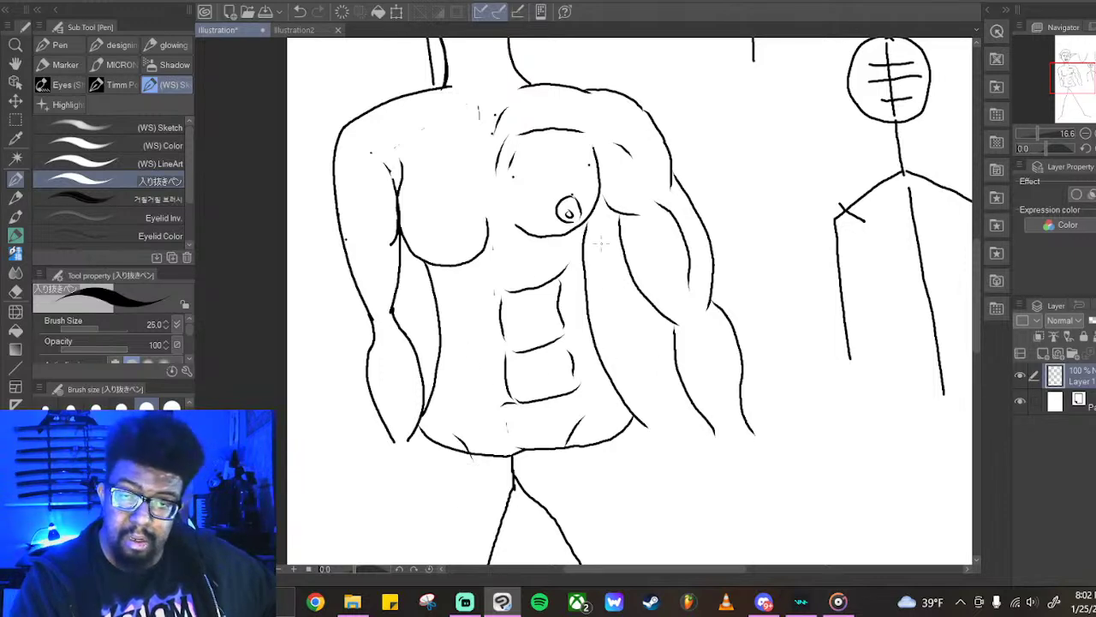
Join the muscular side's torso line to the chest curve and add a small curved elbow crease on both arms
drag(588, 235, 584, 215)
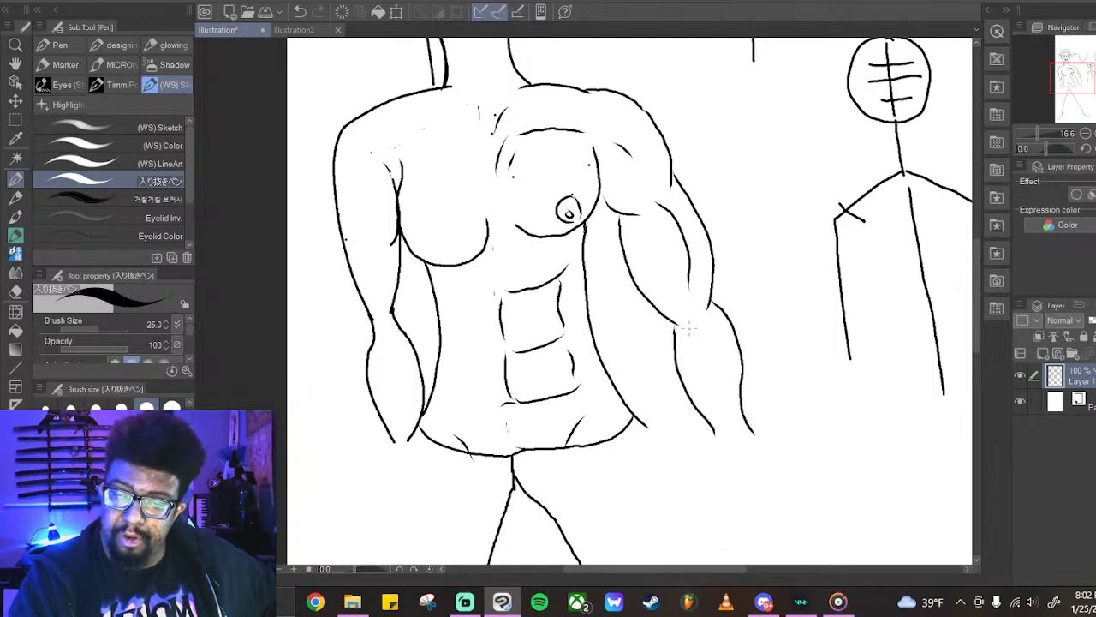
drag(688, 330, 713, 317)
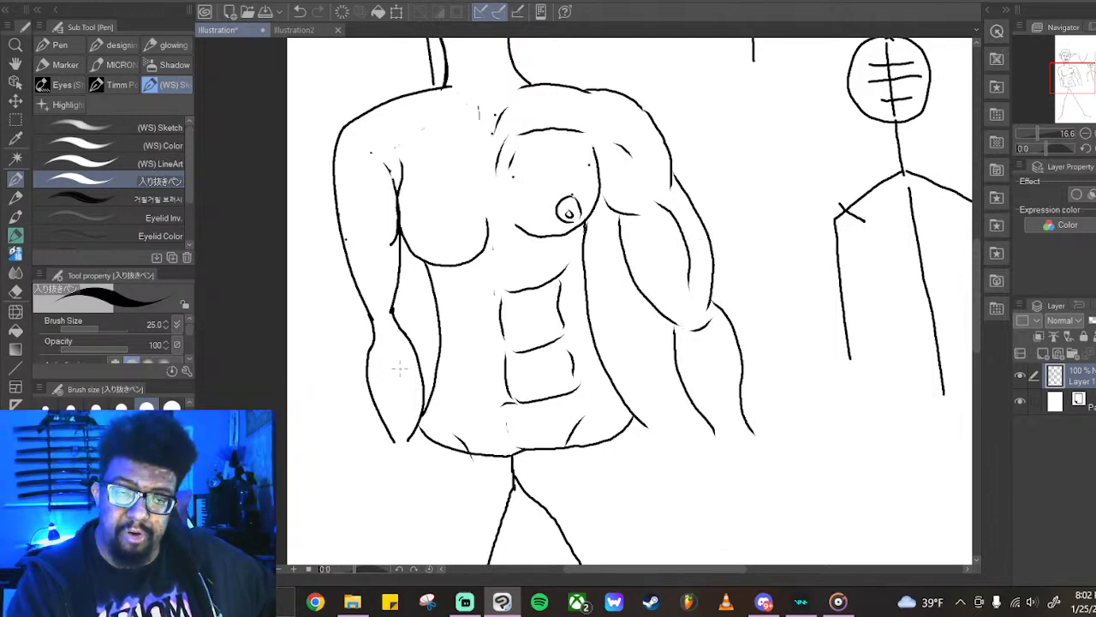
drag(382, 332, 395, 334)
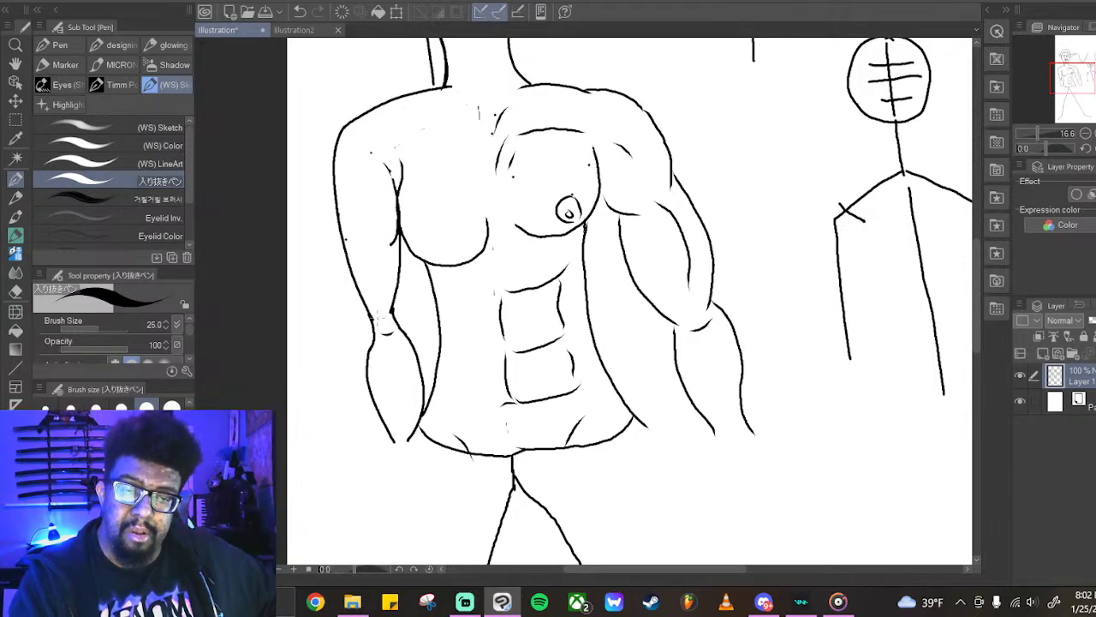
Erase the center line stub and the upper part of both leg guides below the waistline with the Hard eraser
mouse_move(975, 263)
mouse_down()
mouse_move(974, 341)
mouse_move(975, 317)
mouse_up()
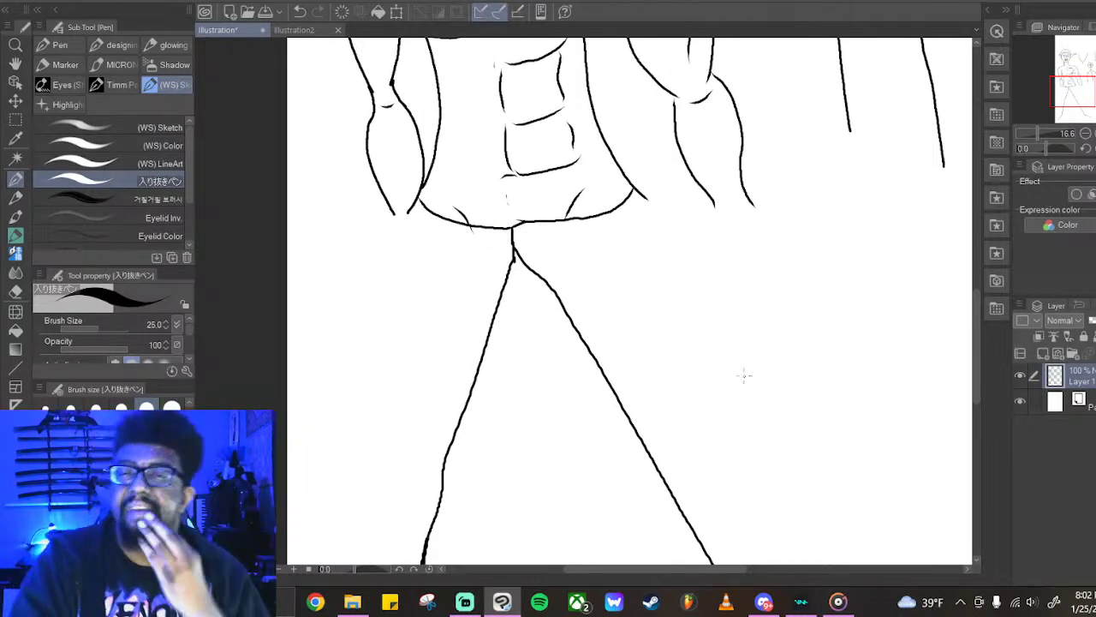
mouse_move(976, 304)
mouse_down()
mouse_move(977, 368)
mouse_move(977, 289)
mouse_up()
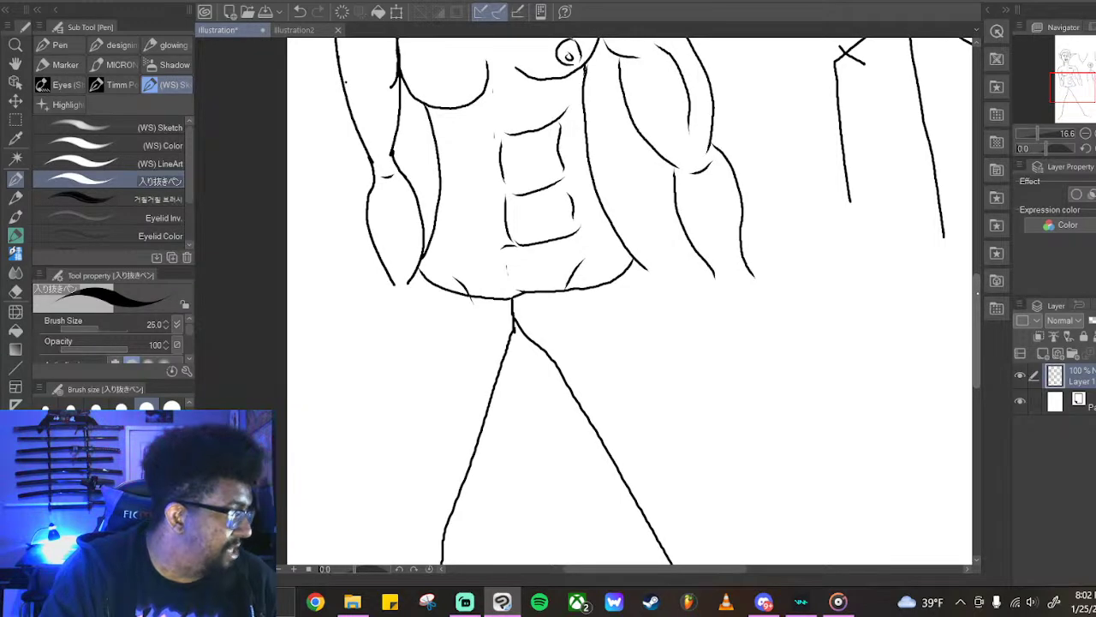
key(e)
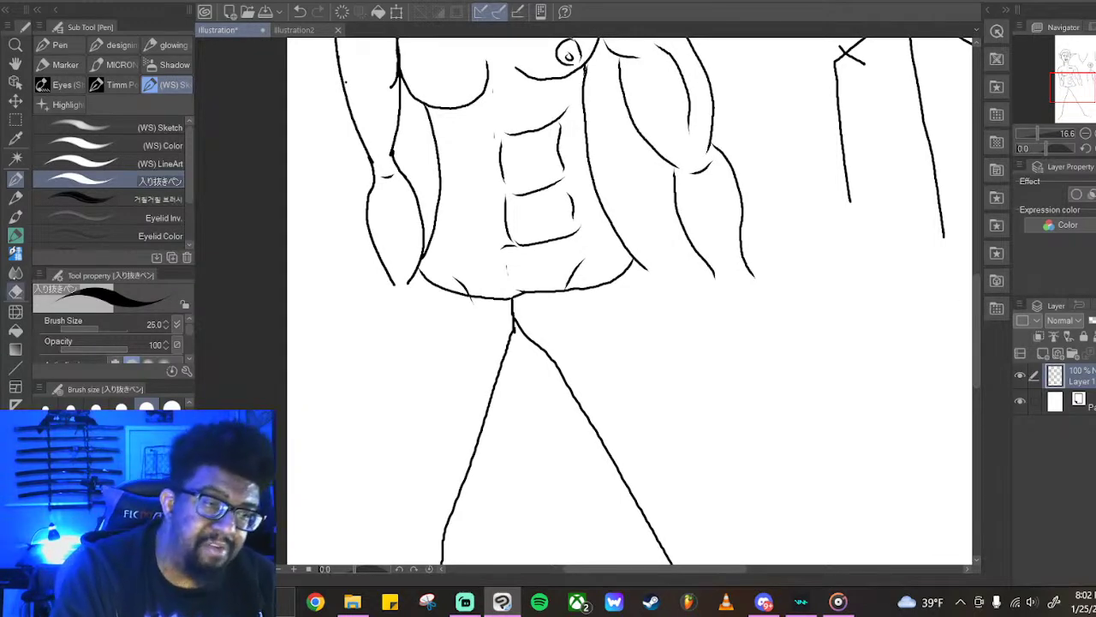
click(16, 290)
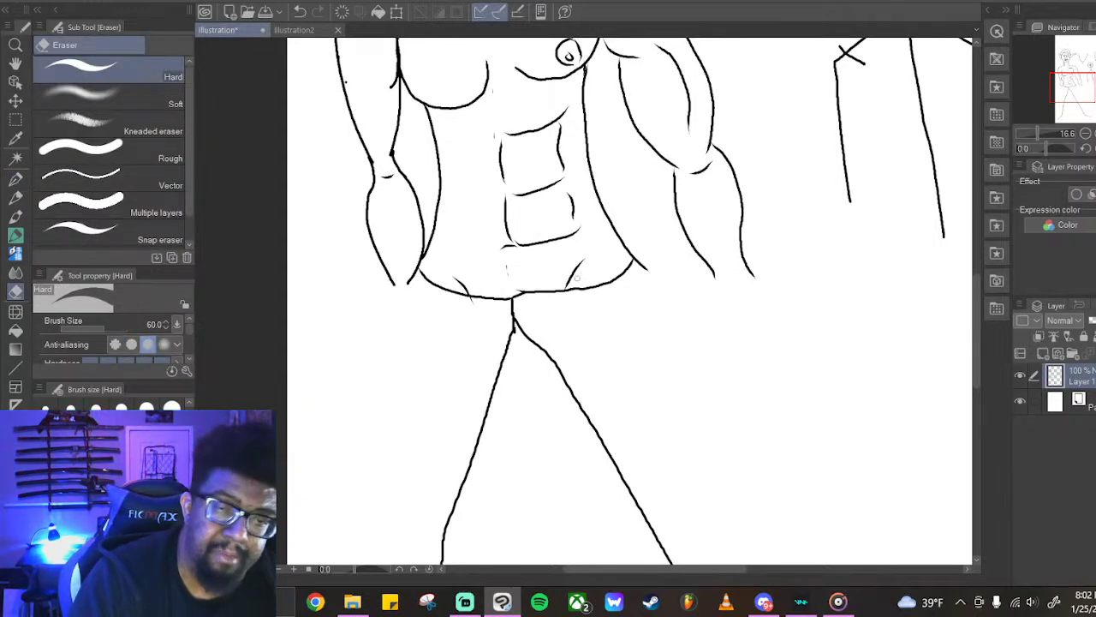
mouse_move(514, 299)
mouse_down()
mouse_move(494, 310)
mouse_move(531, 335)
mouse_move(503, 343)
mouse_move(528, 323)
mouse_move(495, 367)
mouse_move(523, 337)
mouse_move(550, 343)
mouse_move(561, 360)
mouse_move(501, 370)
mouse_up()
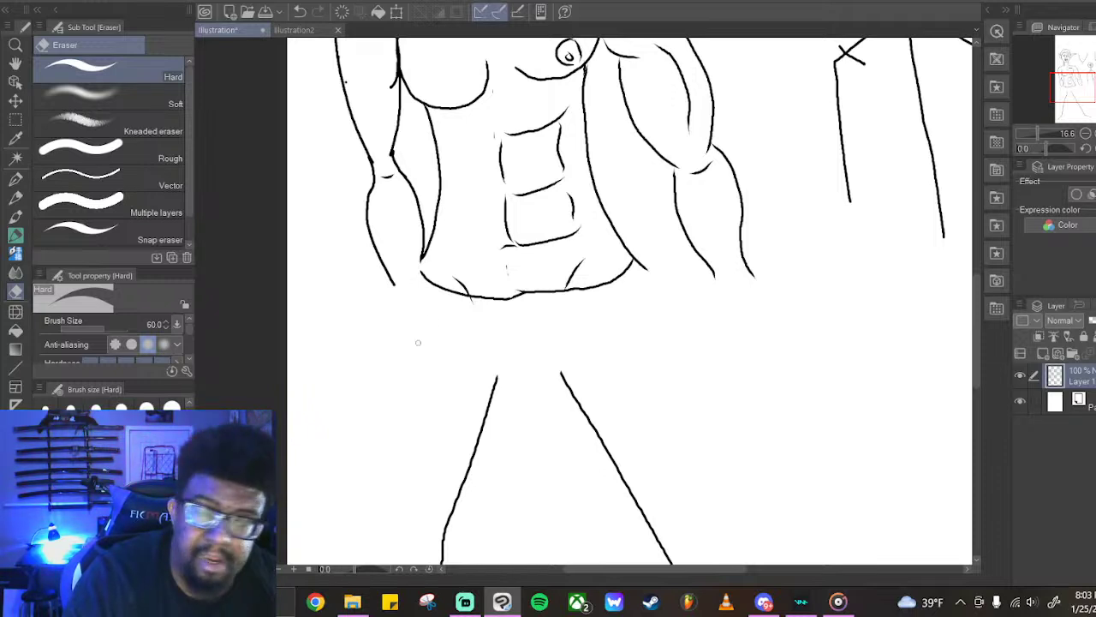
Erase the pinched elbow lines of the slimmer arm and redraw its elbow and inner forearm down to the wrist with the 入り抜きペン brush
mouse_move(375, 154)
mouse_down()
mouse_move(371, 187)
mouse_move(380, 146)
mouse_move(388, 172)
mouse_move(407, 181)
mouse_move(401, 161)
mouse_move(367, 143)
mouse_move(391, 154)
mouse_up()
key(p)
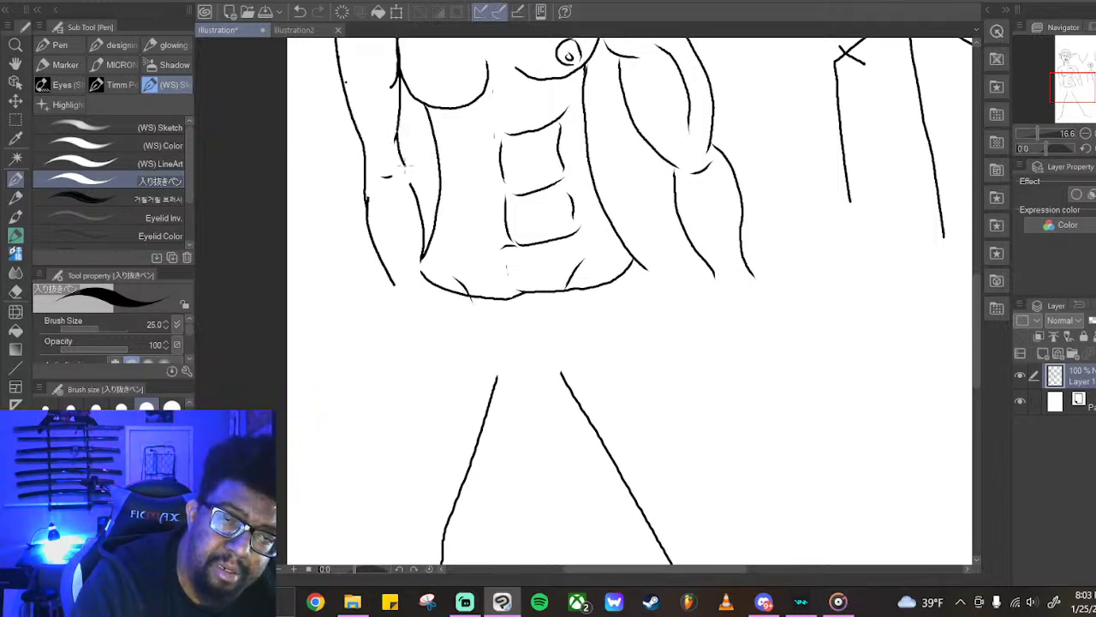
drag(409, 181, 421, 255)
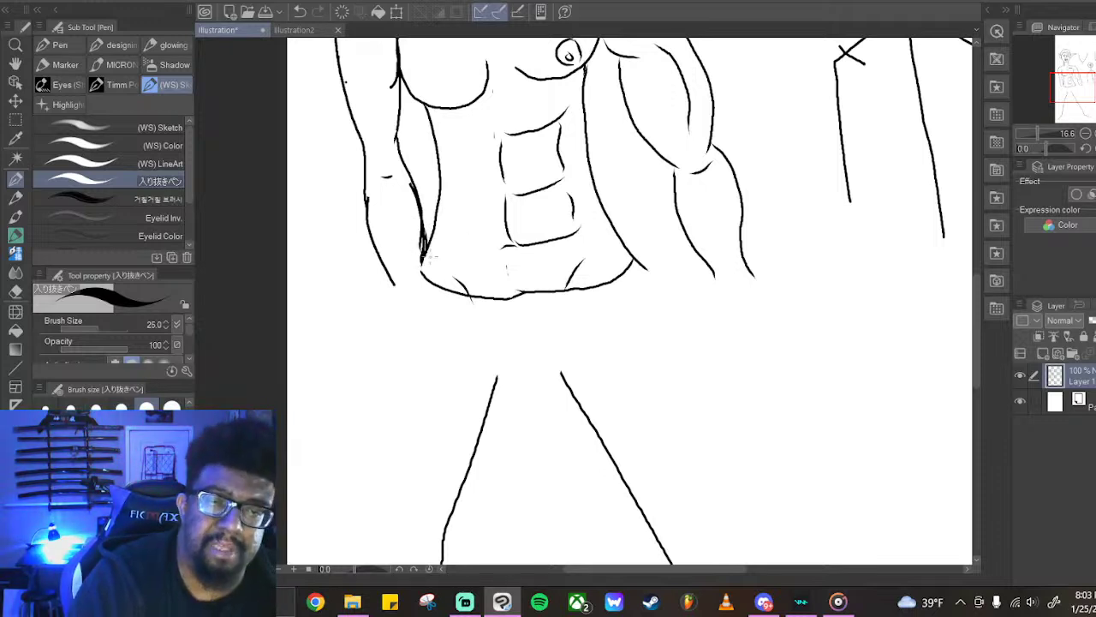
mouse_move(423, 265)
mouse_down()
mouse_move(423, 288)
mouse_move(391, 293)
mouse_up()
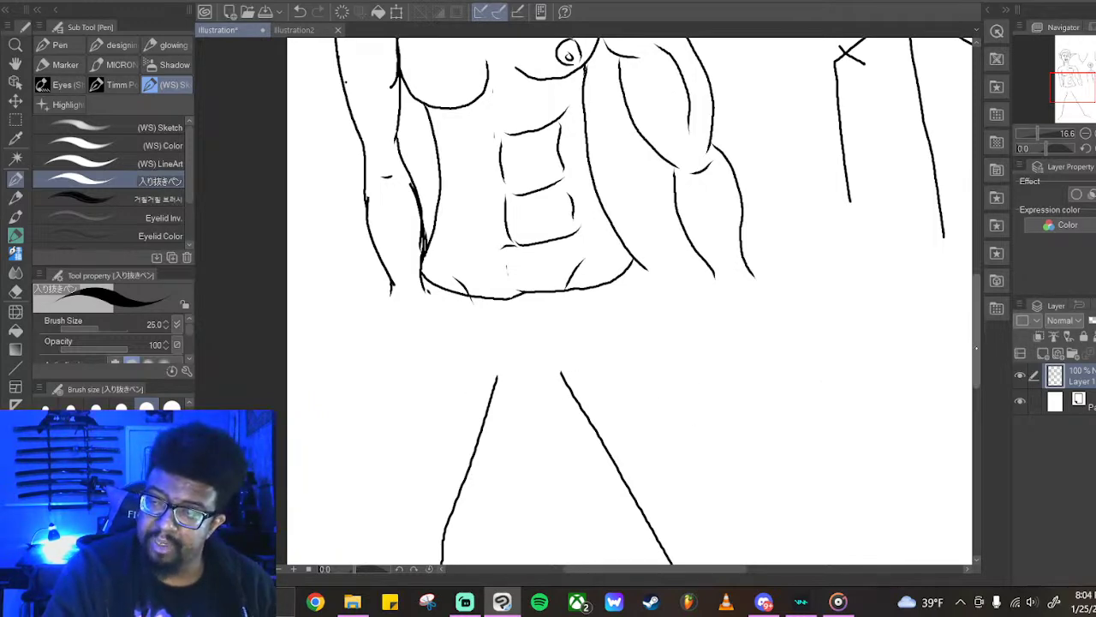
Draw the outer line of both legs from the hips down and close each leg at the ankle with a curved hem
scroll(758, 399, down, 5)
scroll(501, 325, down, 3)
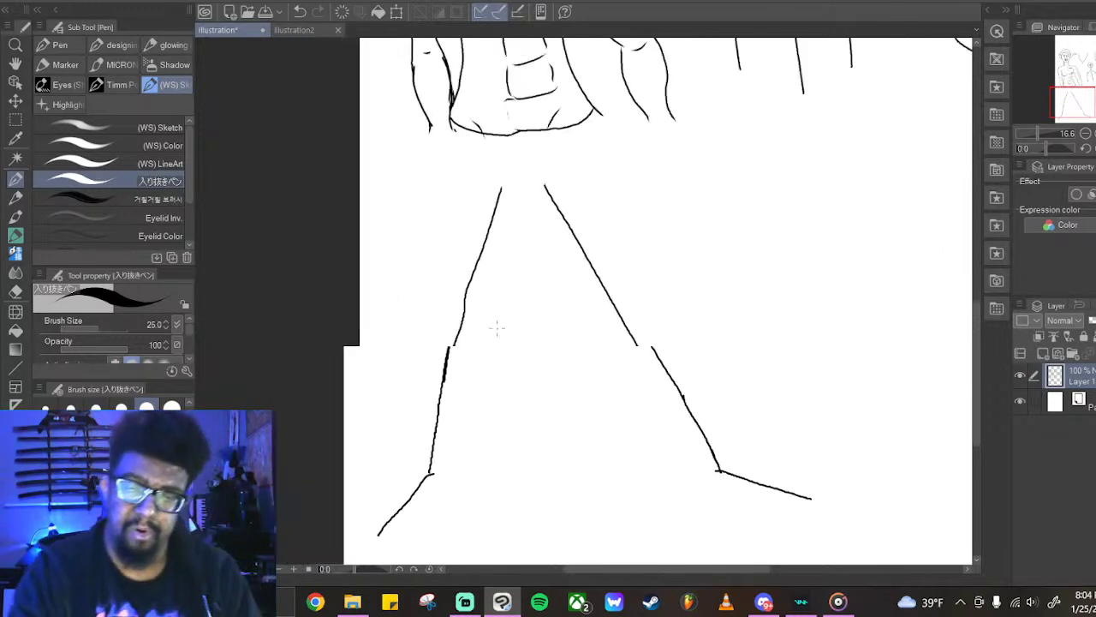
scroll(512, 335, up, 1)
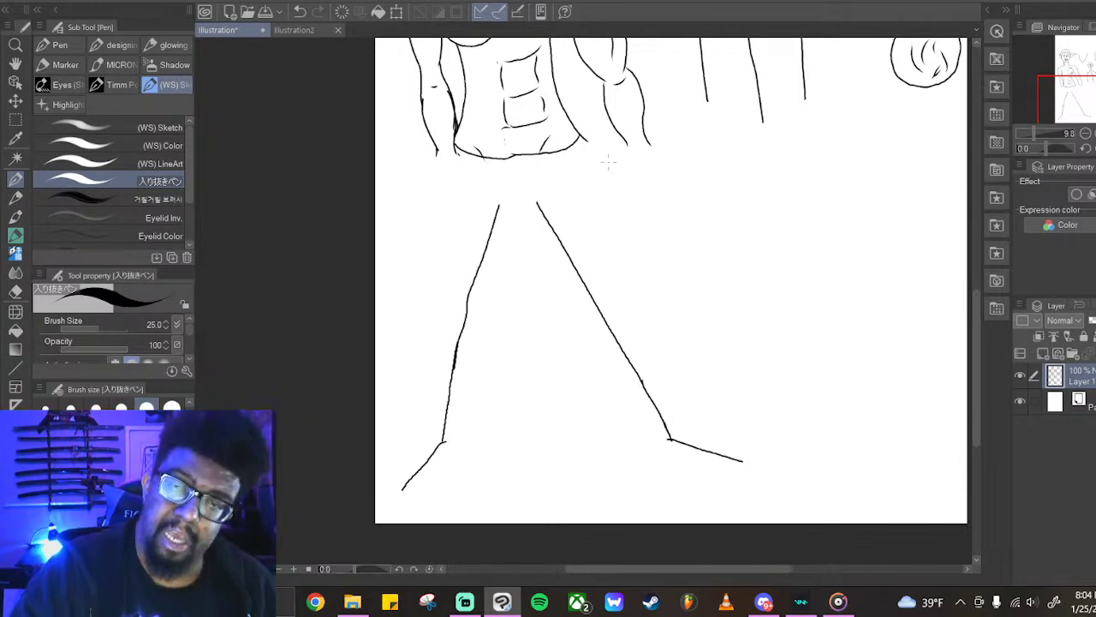
mouse_move(580, 137)
mouse_down()
mouse_move(625, 194)
mouse_move(732, 387)
mouse_move(738, 415)
mouse_move(704, 439)
mouse_move(671, 442)
mouse_up()
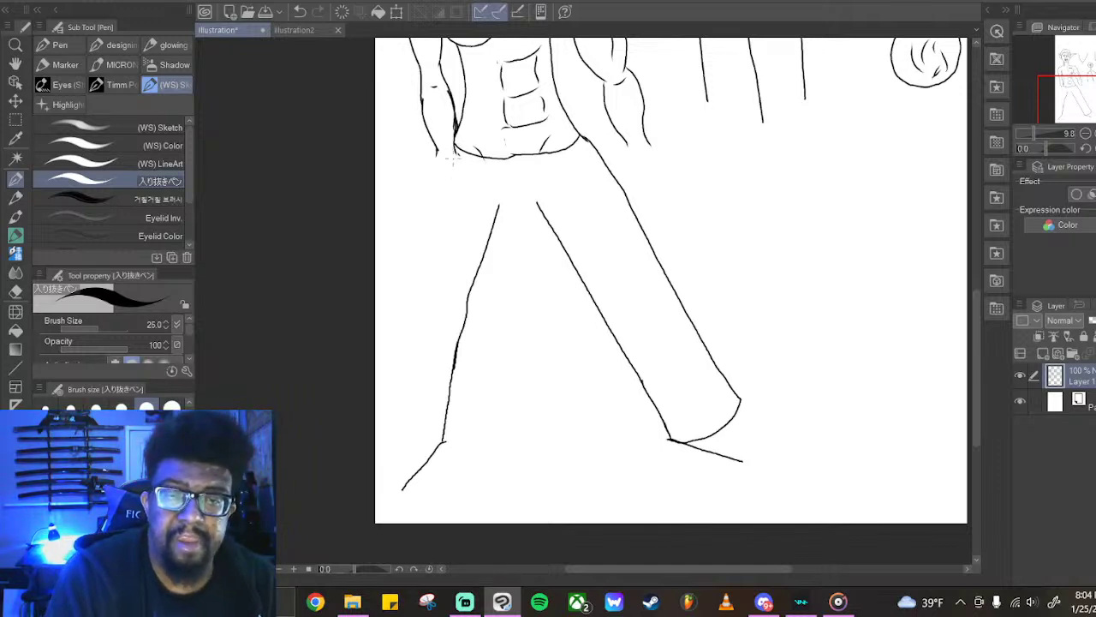
mouse_move(451, 151)
mouse_down()
mouse_move(440, 288)
mouse_move(405, 443)
mouse_move(443, 446)
mouse_up()
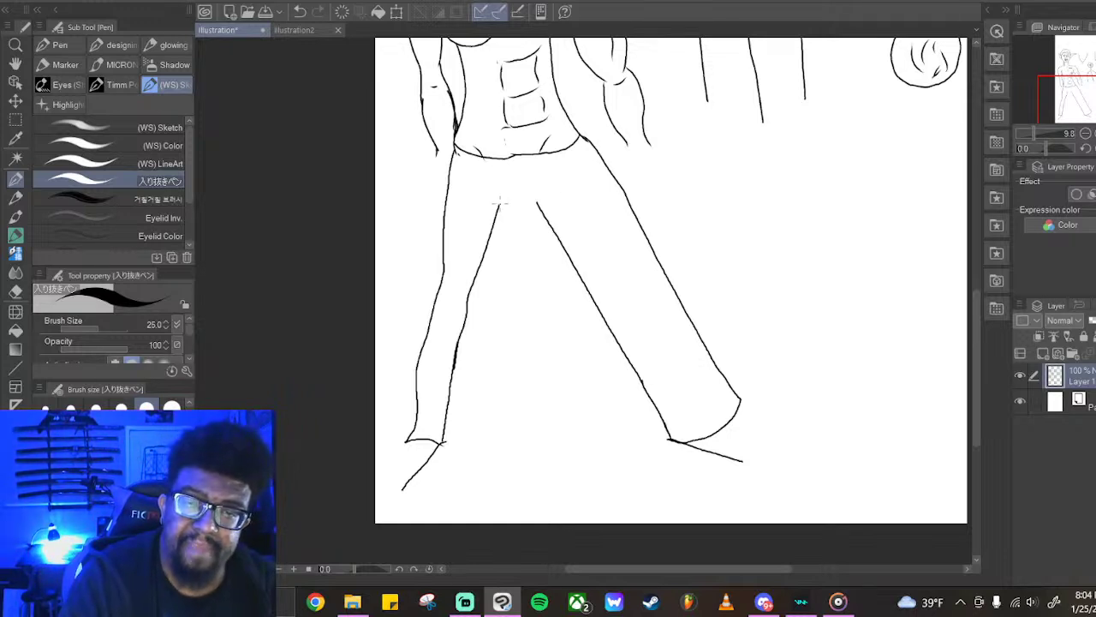
drag(500, 204, 541, 198)
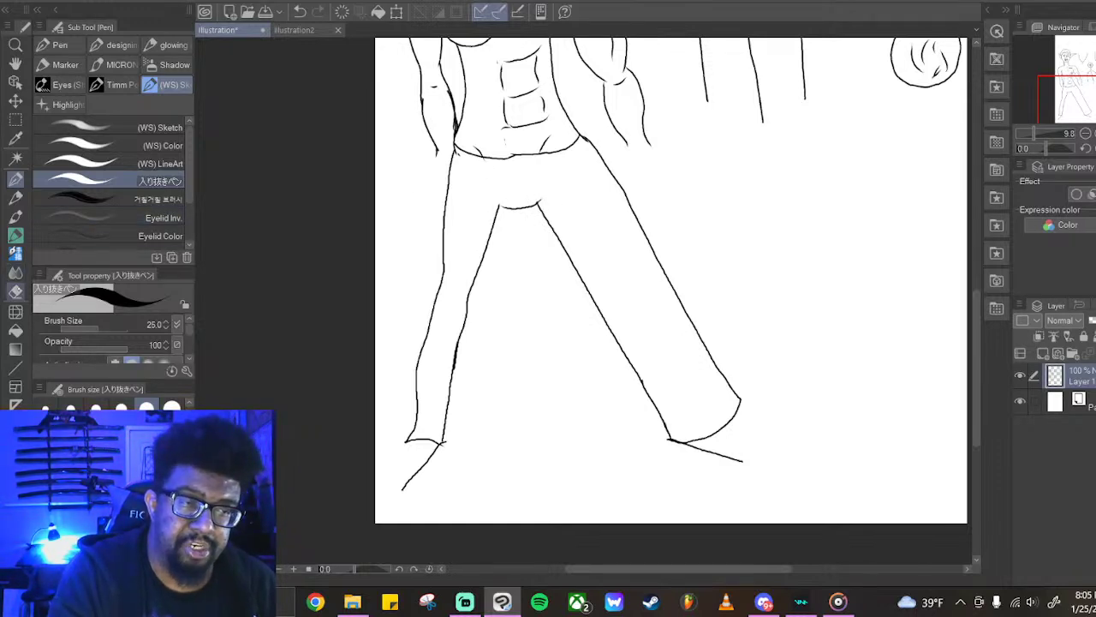
click(16, 291)
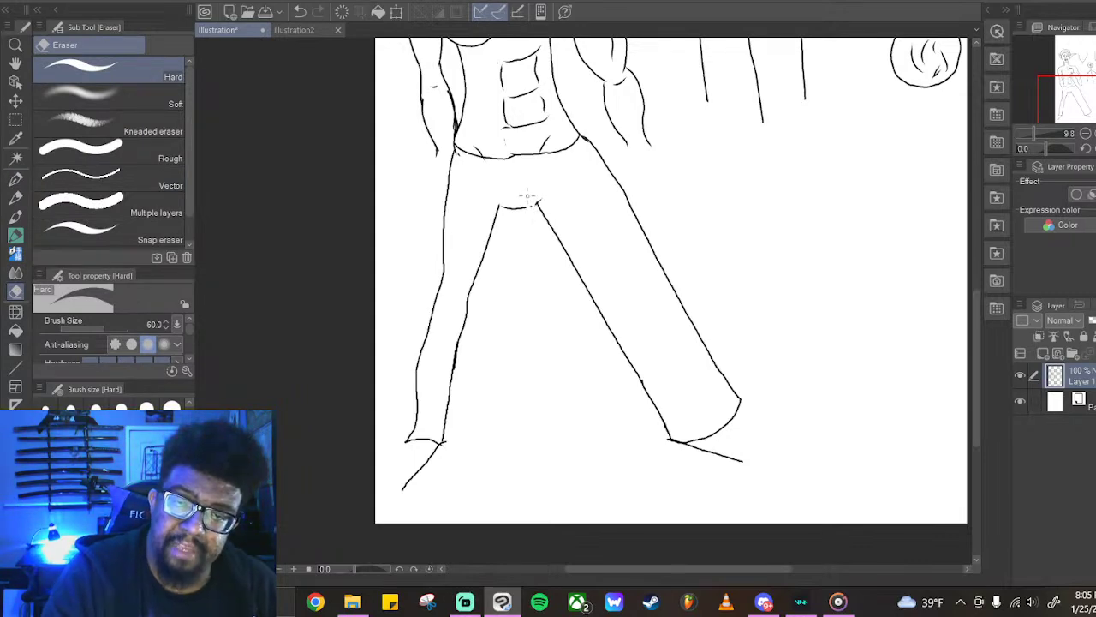
mouse_move(528, 206)
mouse_down()
mouse_move(511, 219)
mouse_move(496, 208)
mouse_up()
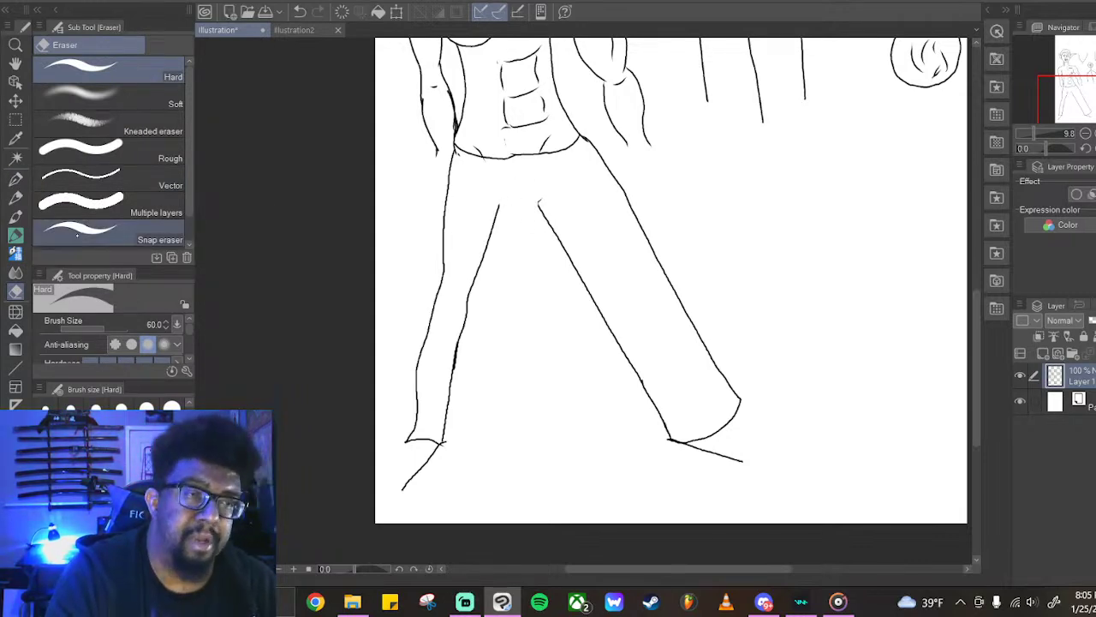
click(15, 178)
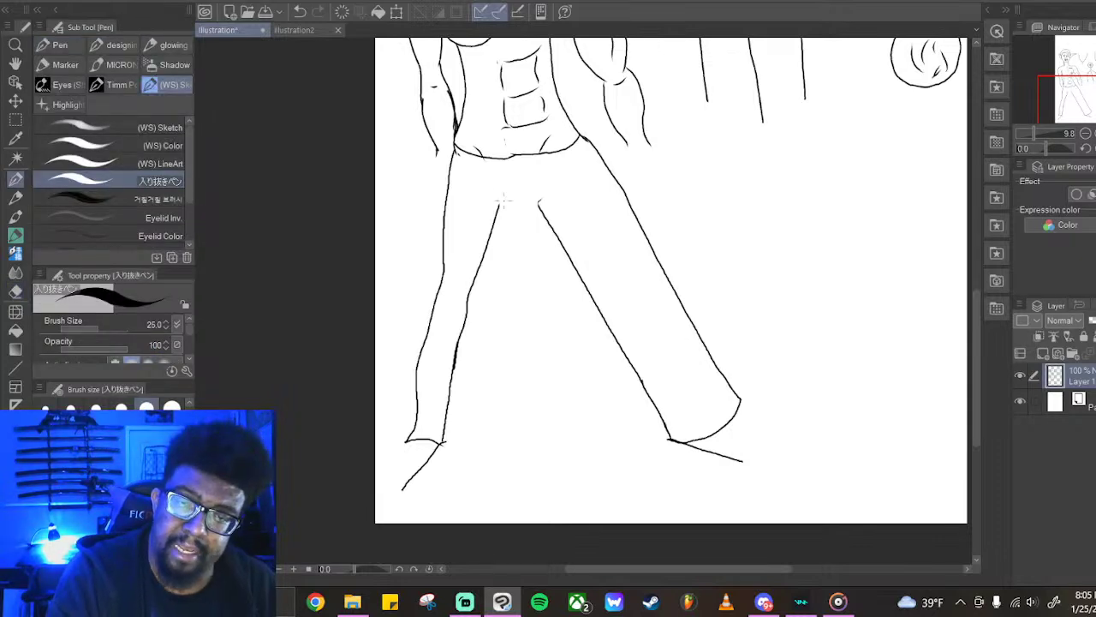
mouse_move(490, 197)
mouse_down()
mouse_move(526, 189)
mouse_move(523, 174)
mouse_move(546, 258)
mouse_up()
drag(504, 196, 525, 261)
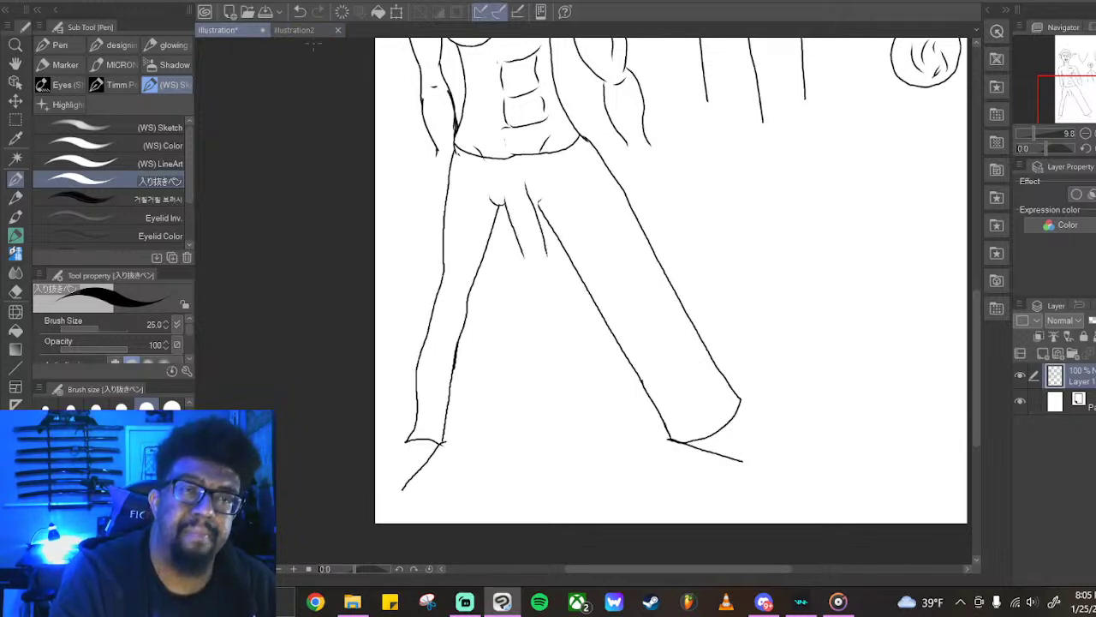
click(299, 12)
key(ctrl+z)
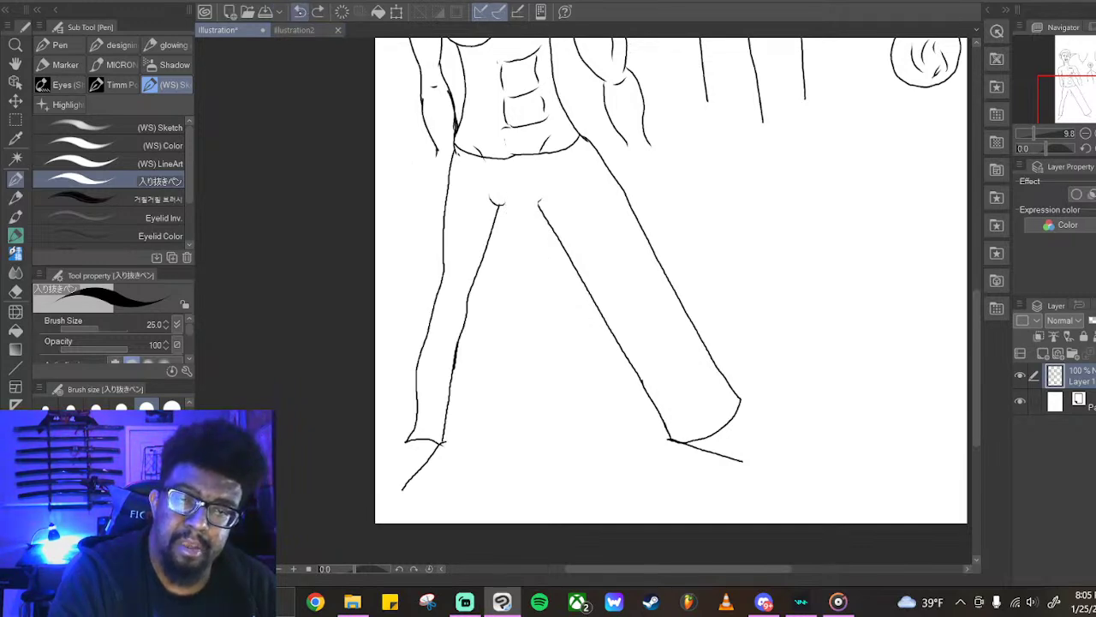
click(300, 12)
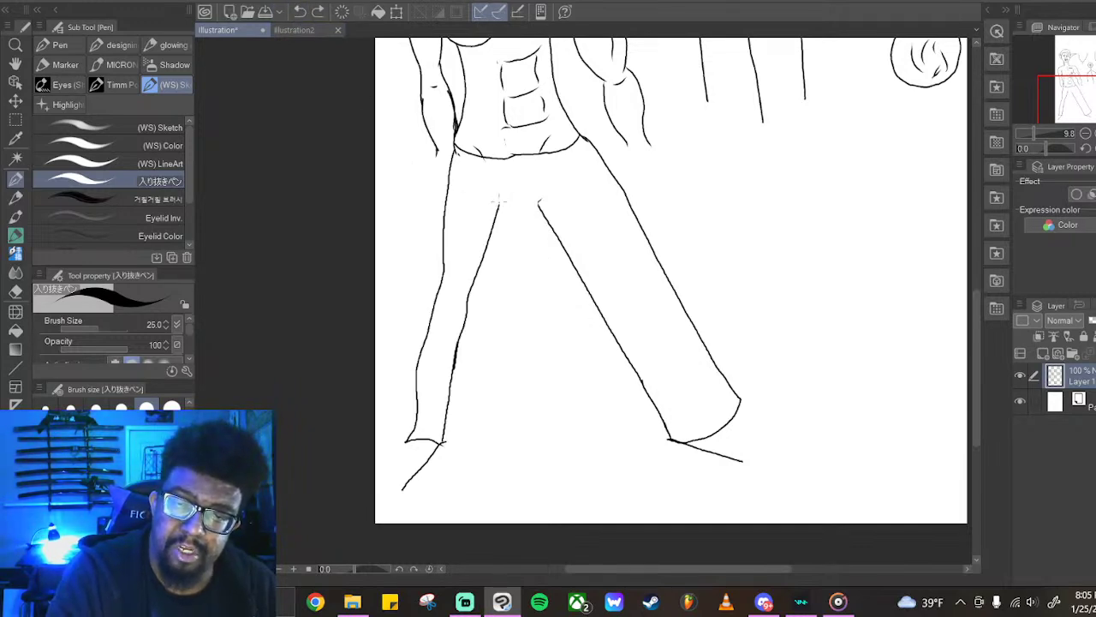
drag(495, 205, 524, 204)
drag(519, 164, 552, 244)
mouse_move(514, 204)
mouse_down()
mouse_move(535, 204)
mouse_move(539, 249)
mouse_up()
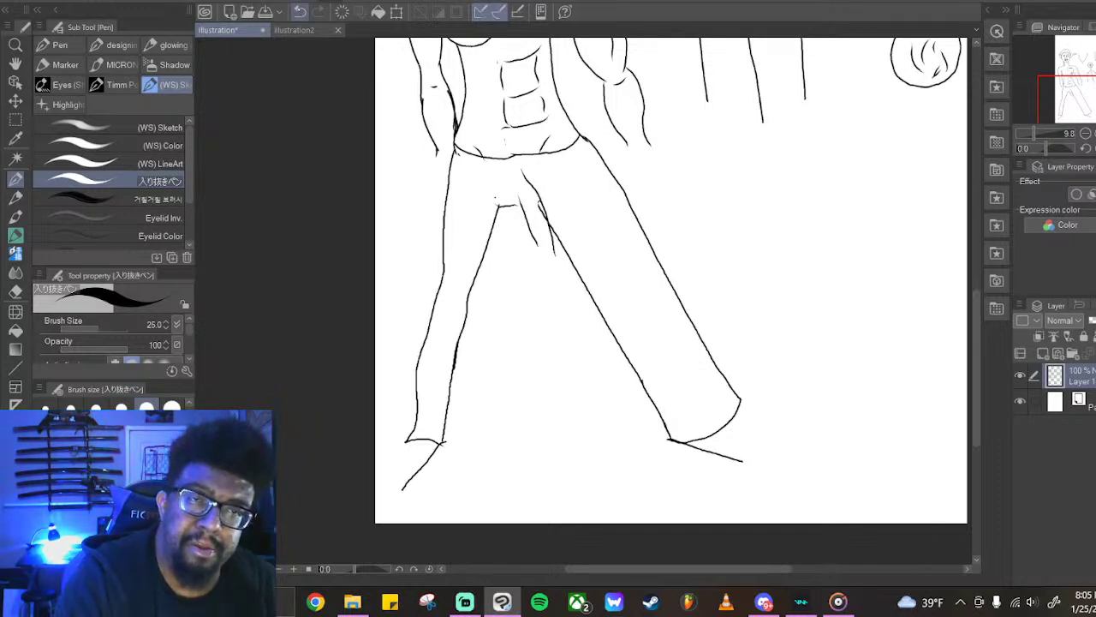
key(ctrl+z)
key(ctrl+z)
key(ctrl+z)
key(ctrl+z)
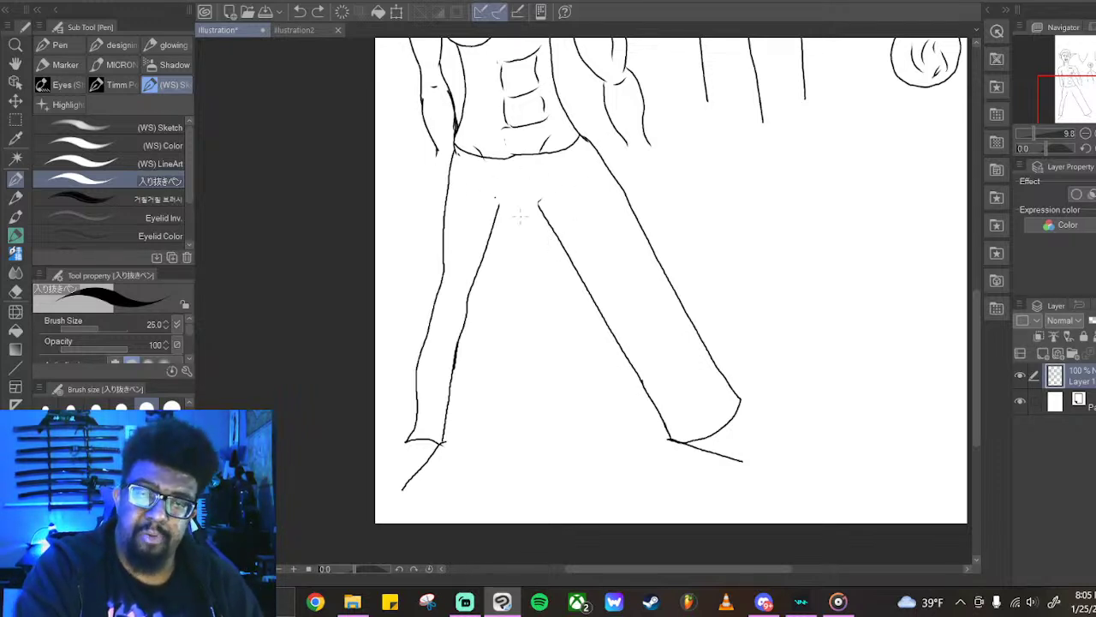
Join the tops of the two inner leg lines with a short, slightly arched crotch line
scroll(671, 300, up, 5)
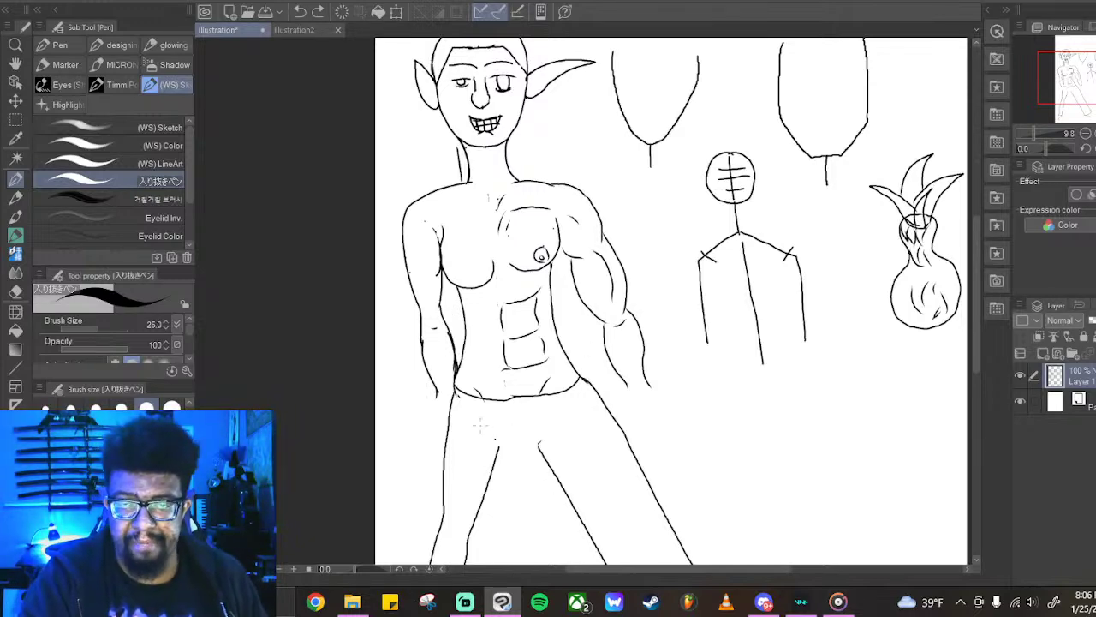
drag(976, 326, 976, 377)
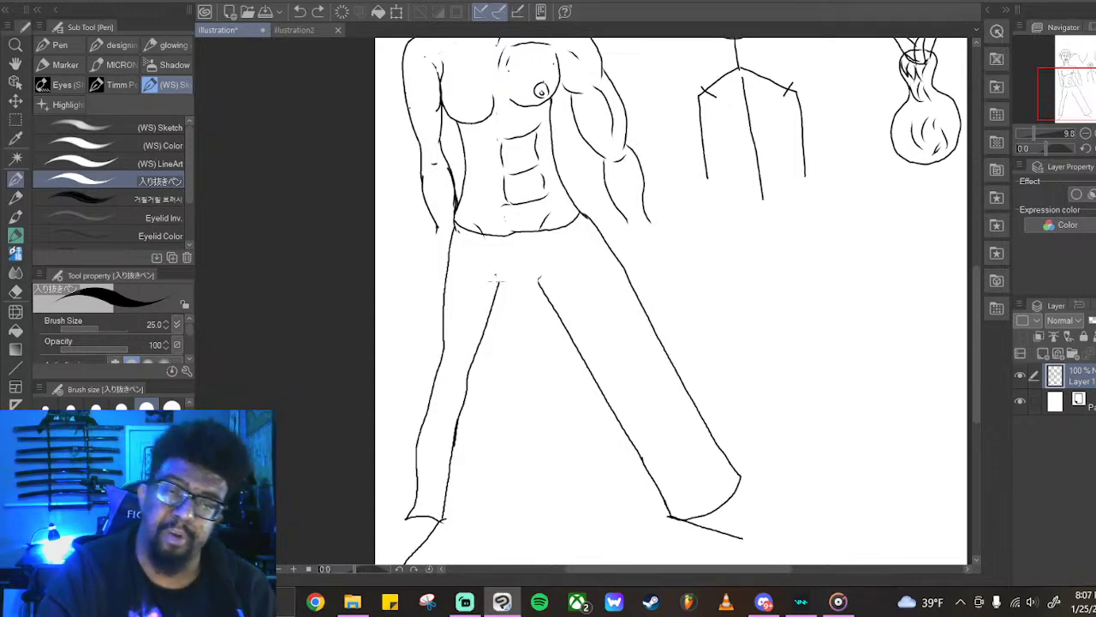
click(495, 276)
drag(496, 277, 539, 276)
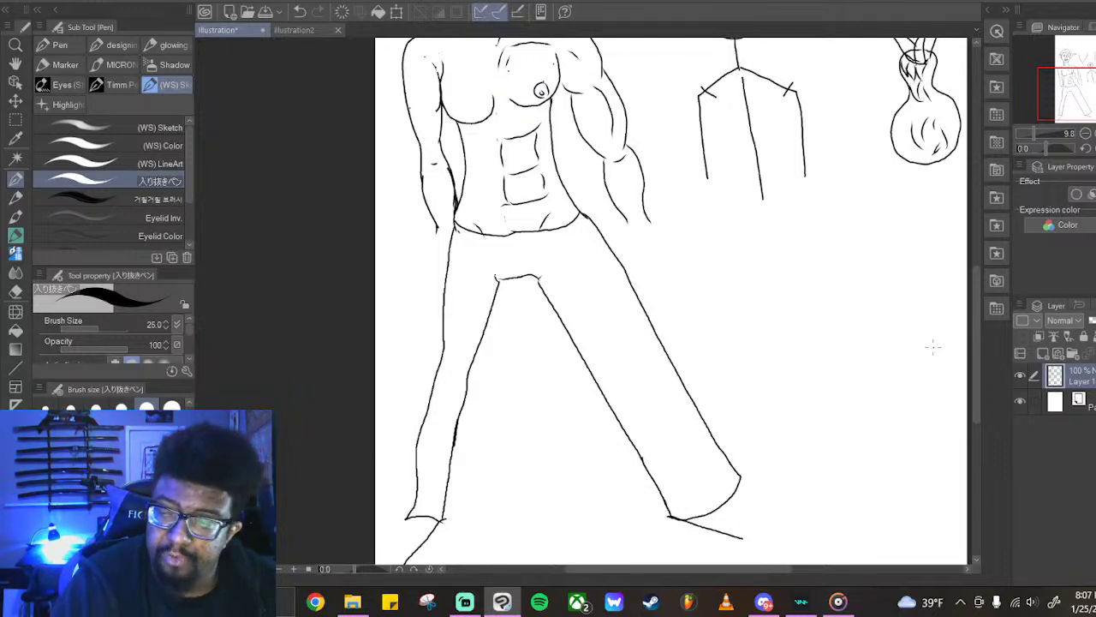
Draw a narrow rounded foot around the foot guide below the slimmer leg's hem
drag(977, 336, 977, 379)
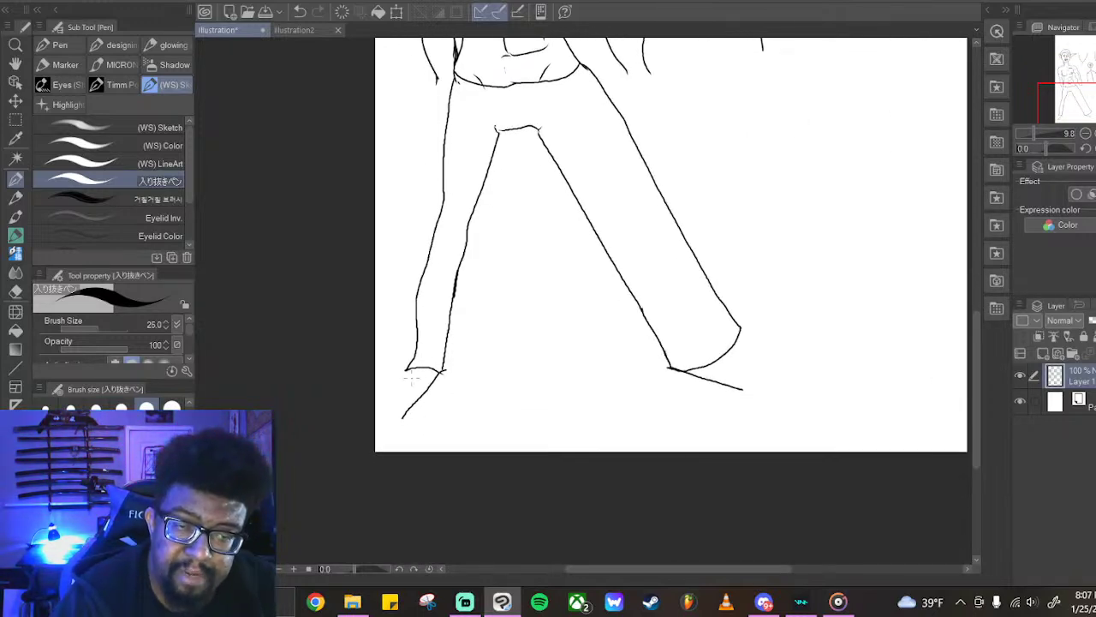
drag(434, 387, 443, 372)
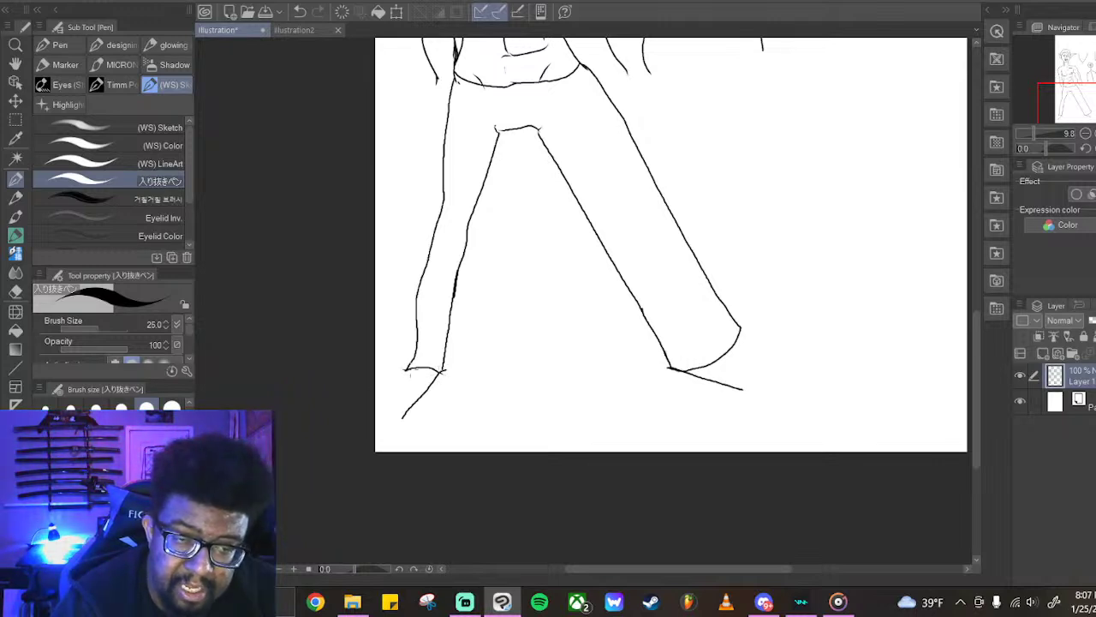
mouse_move(404, 375)
mouse_down()
mouse_move(397, 413)
mouse_move(427, 392)
mouse_up()
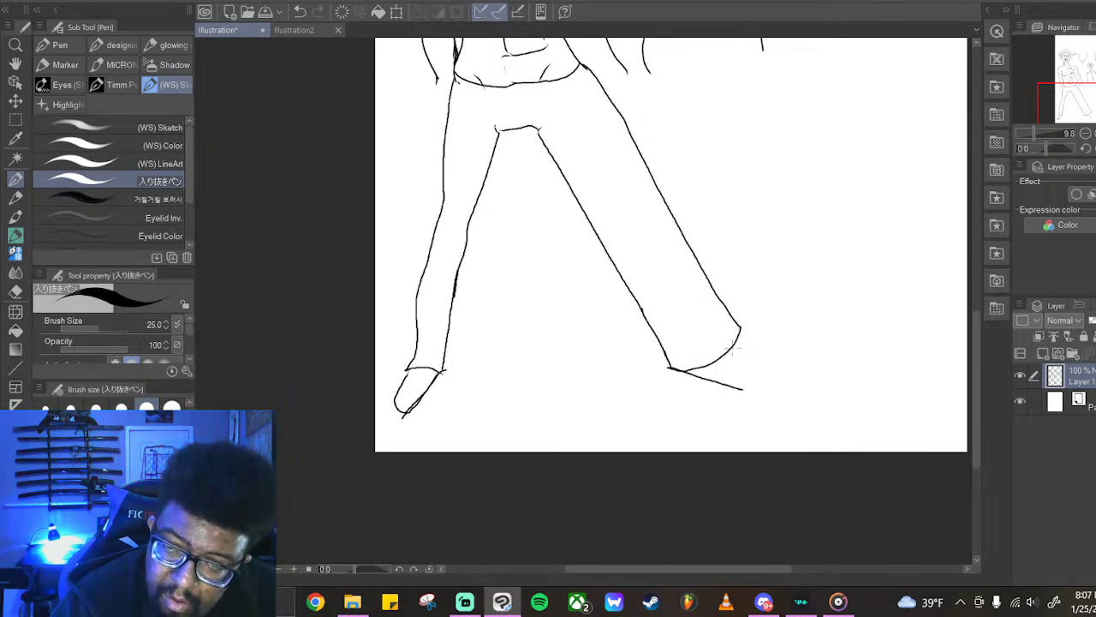
Draw the wider leg's foot around its guide with an instep line, toes, a wavy sole edge and a small ankle crease
drag(738, 351, 774, 365)
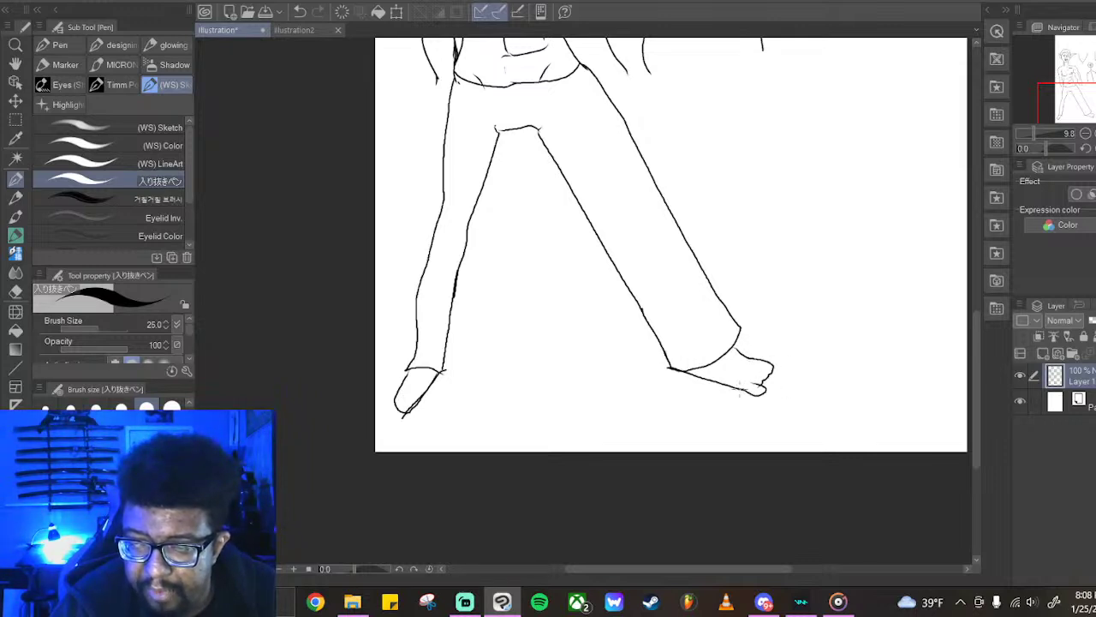
mouse_move(745, 396)
mouse_down()
mouse_move(724, 395)
mouse_move(718, 382)
mouse_up()
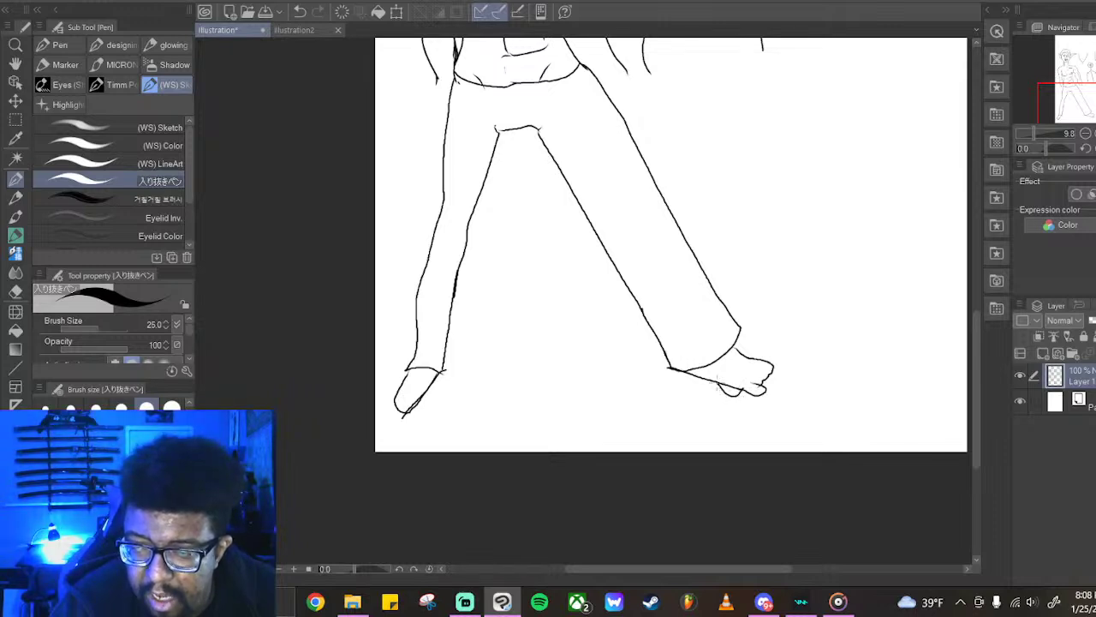
key(ctrl+z)
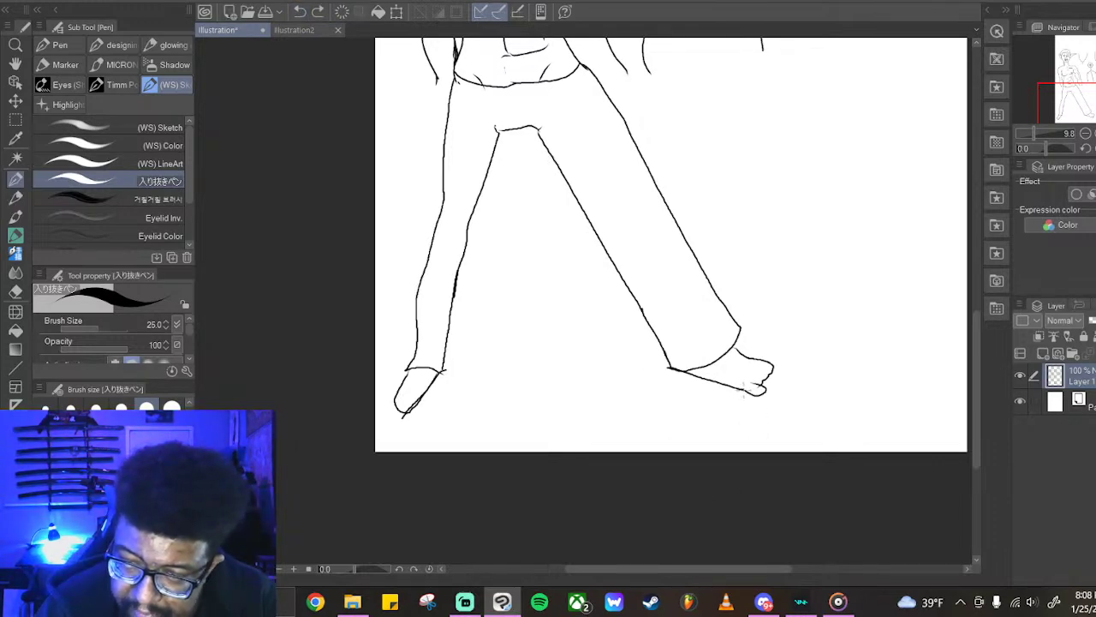
drag(731, 389, 750, 394)
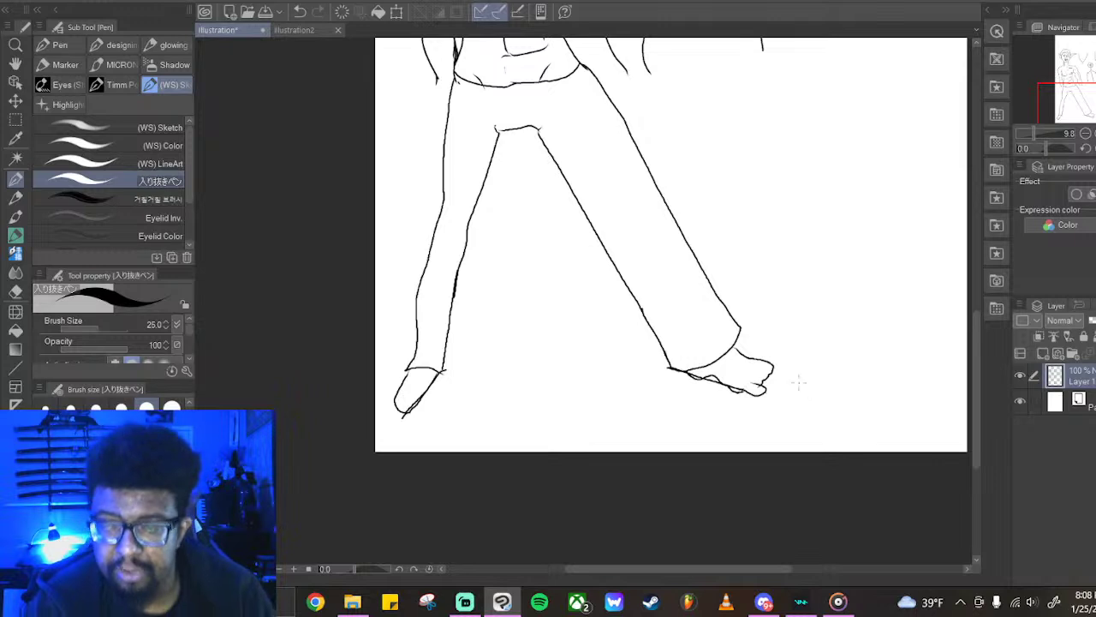
drag(753, 377, 766, 388)
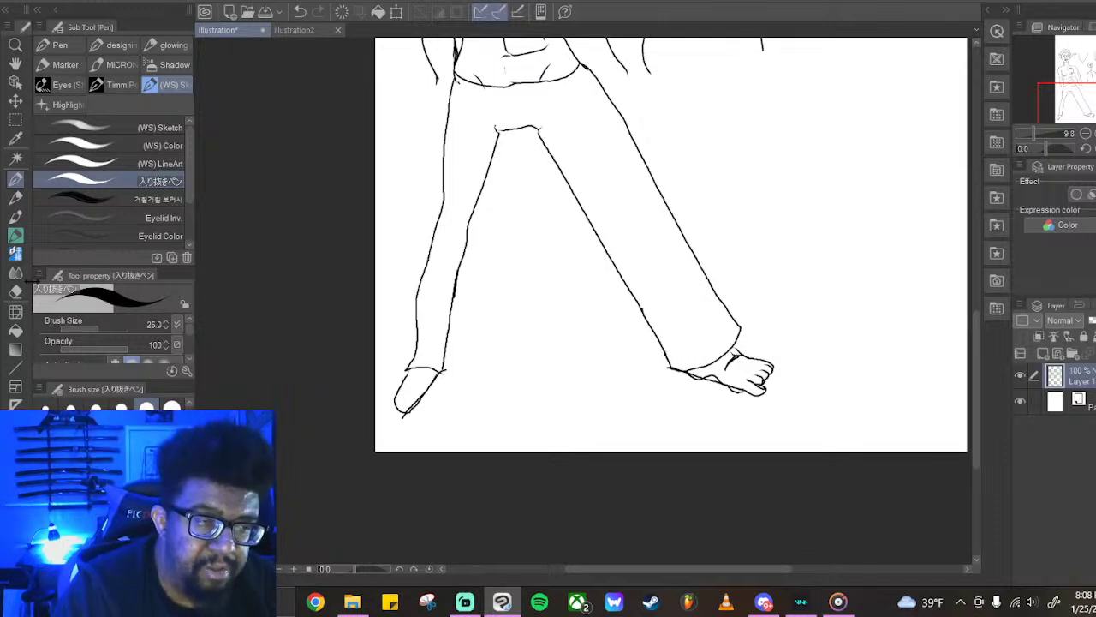
Switch to the Hard eraser for cleaning up the wider leg's foot
click(15, 291)
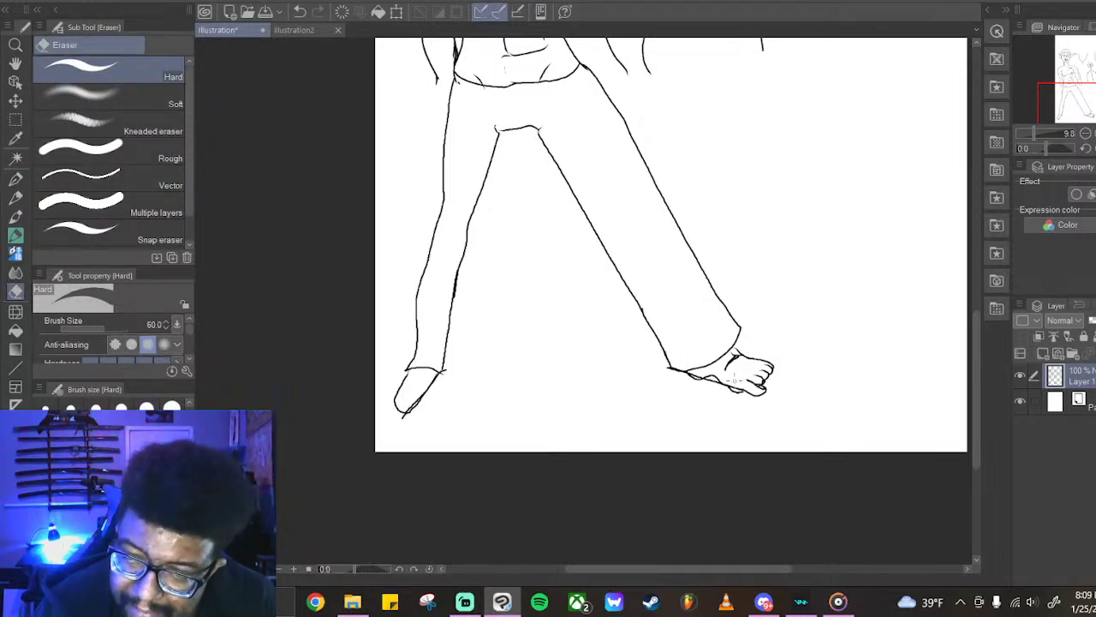